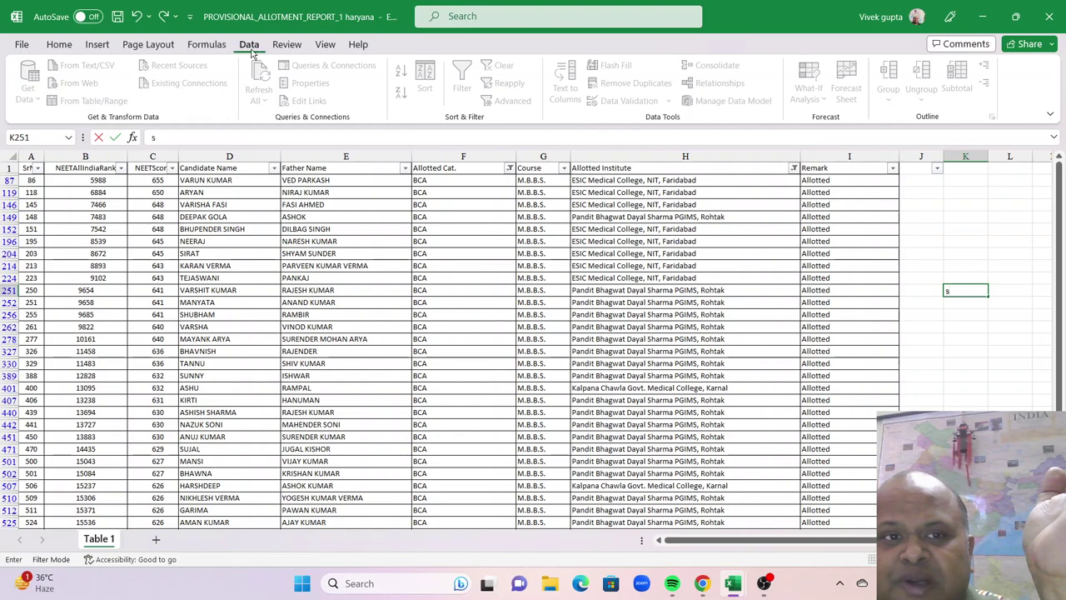
- Remove the existing category and institute filters from the Haryana allotment table and turn filtering back on for its header row
left_click(225, 265)
left_click(462, 83)
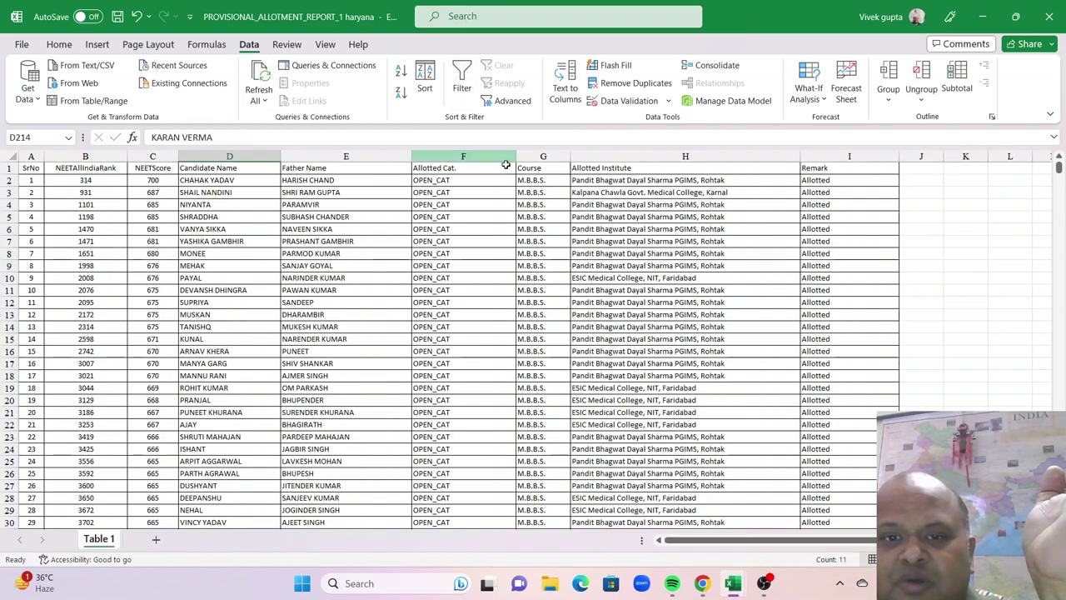
left_click(346, 265)
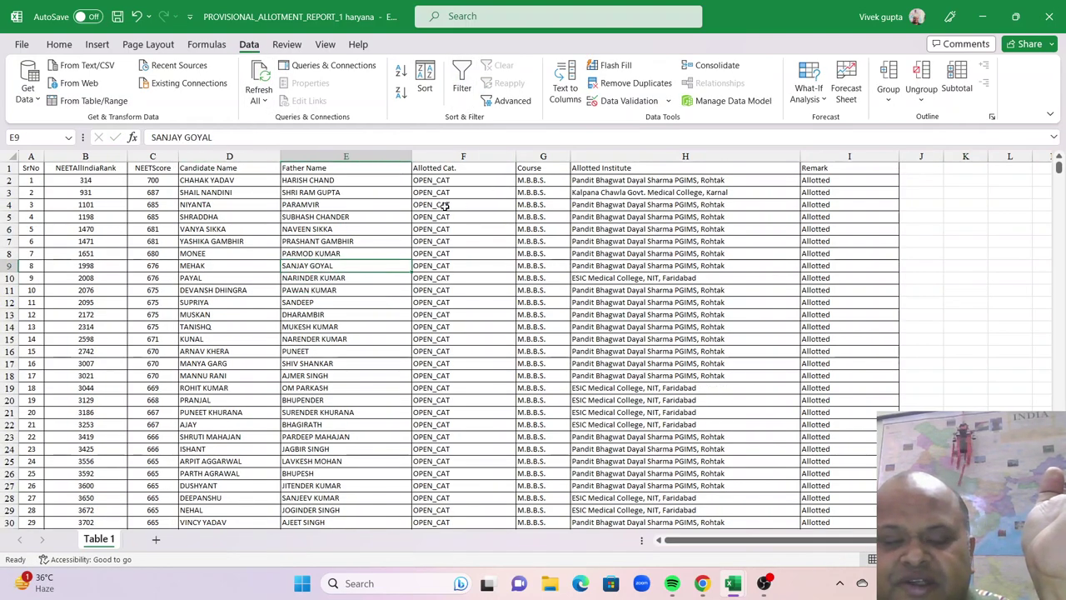
left_click(450, 301)
left_click(451, 93)
left_click(460, 279)
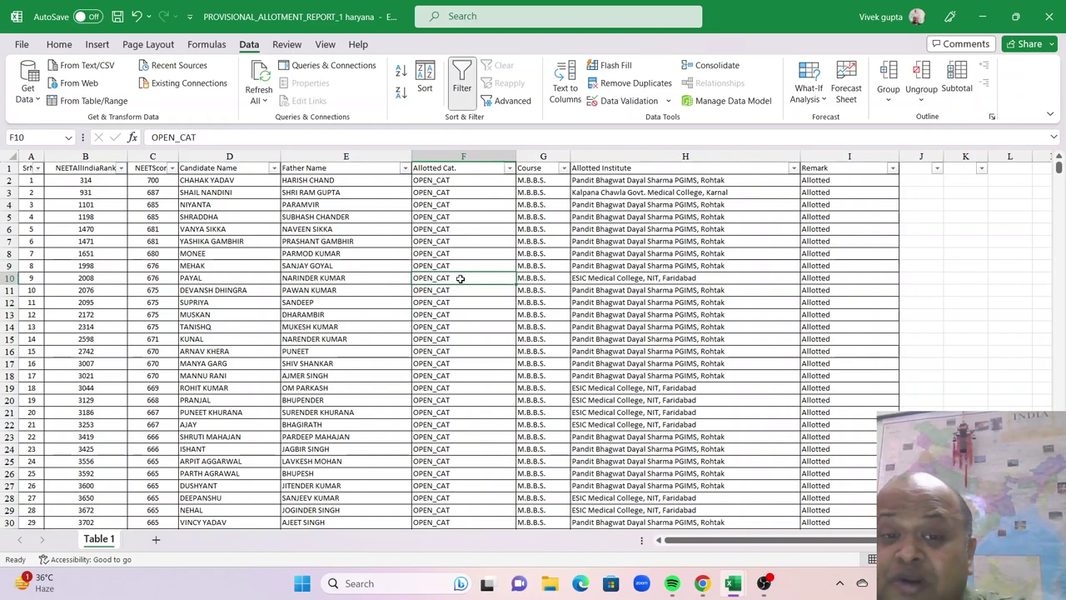
- Look through the Haryana allotment list down to its last rows and return to the first candidates
left_click_drag(1059, 173, 1060, 466)
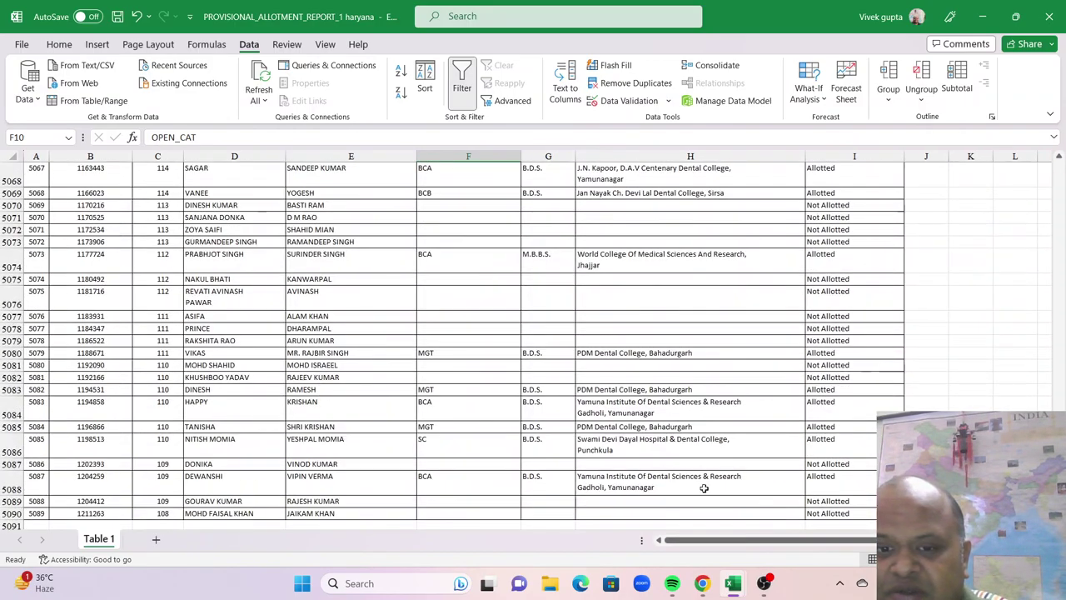
scroll(638, 438, "up", 15)
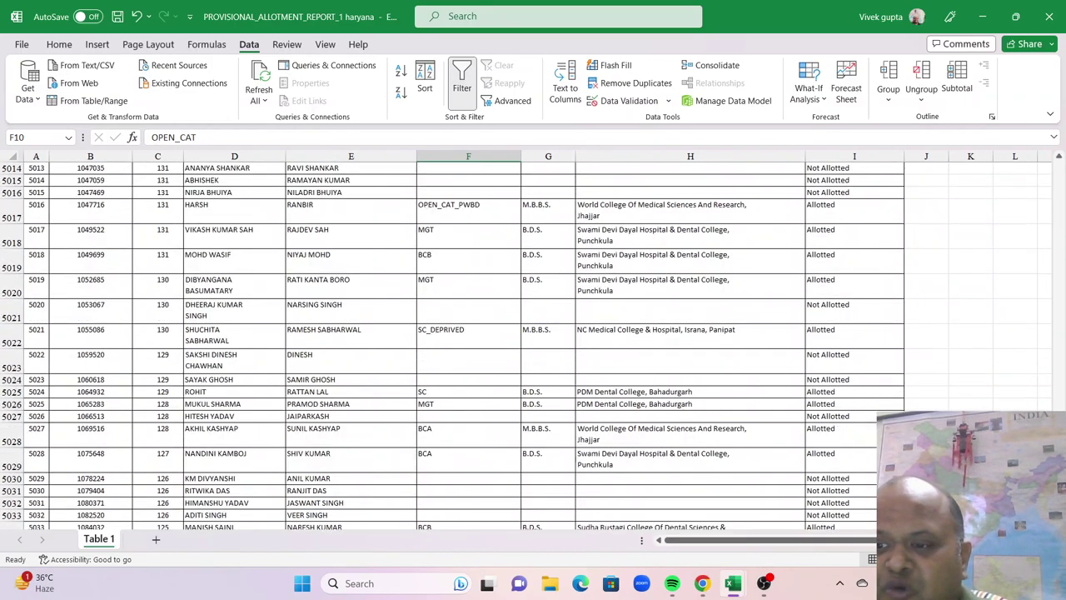
left_click(1059, 193)
left_click_drag(1060, 192, 1059, 167)
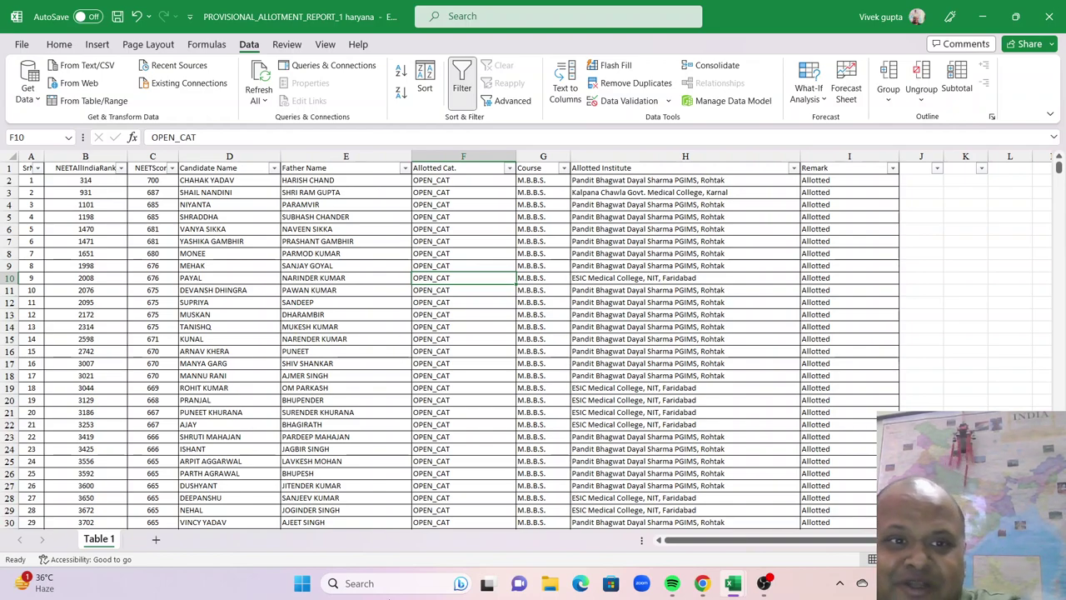
- Examine the first candidate's All India rank, NEET score and allotted institute in the Haryana list
left_click(101, 182)
left_click(150, 182)
left_click(142, 240)
left_click(97, 187)
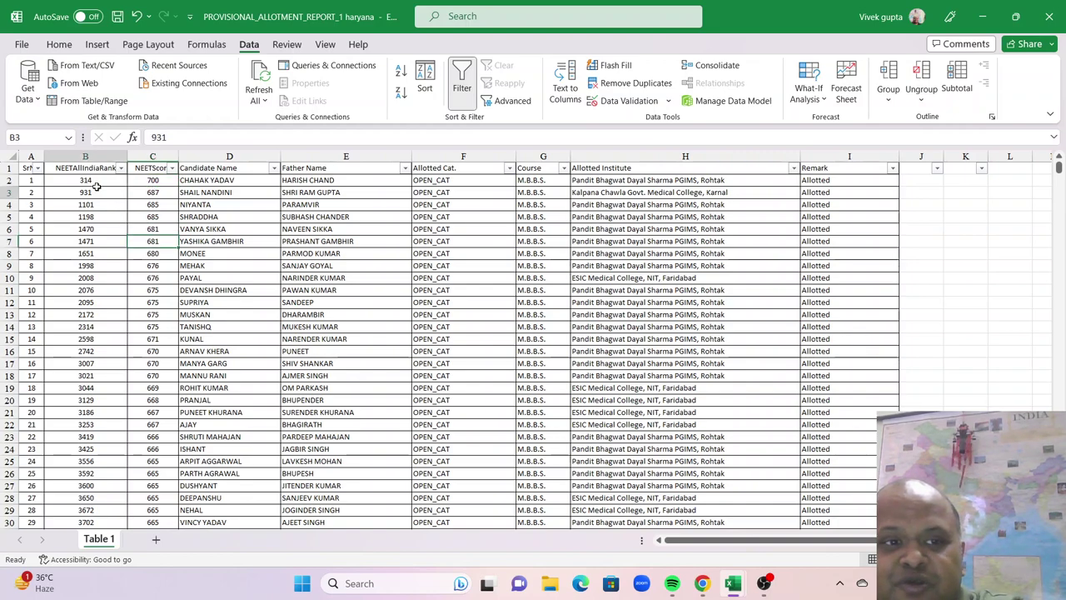
left_click(170, 180)
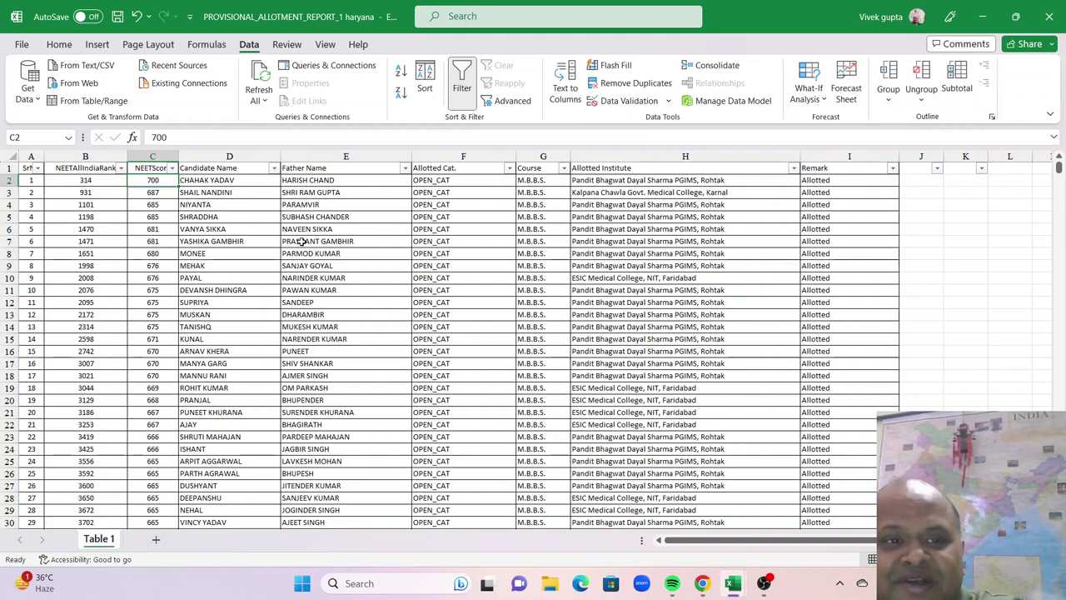
left_click(212, 184)
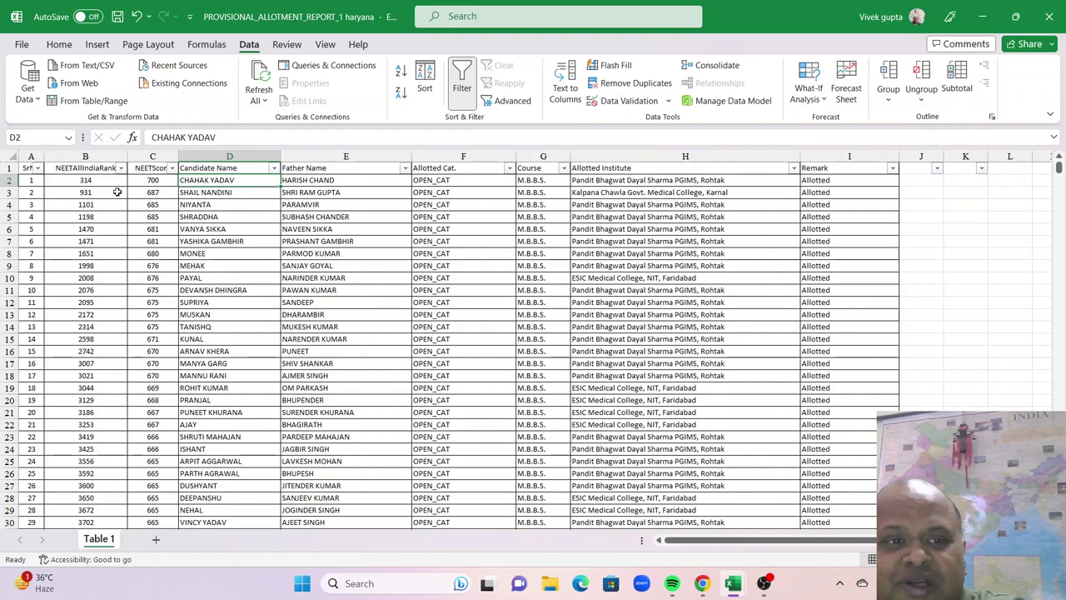
left_click(85, 181)
left_click(594, 181)
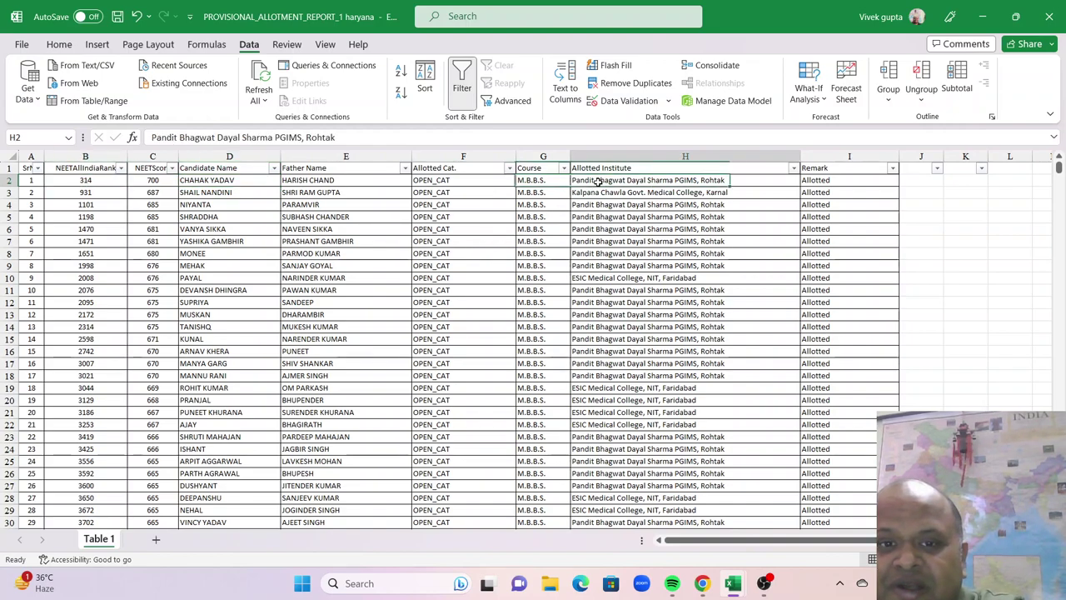
- Switch to the MCC final results round 1 2023 workbook and find rank 314's quota and allotted college
mouse_move(734, 584)
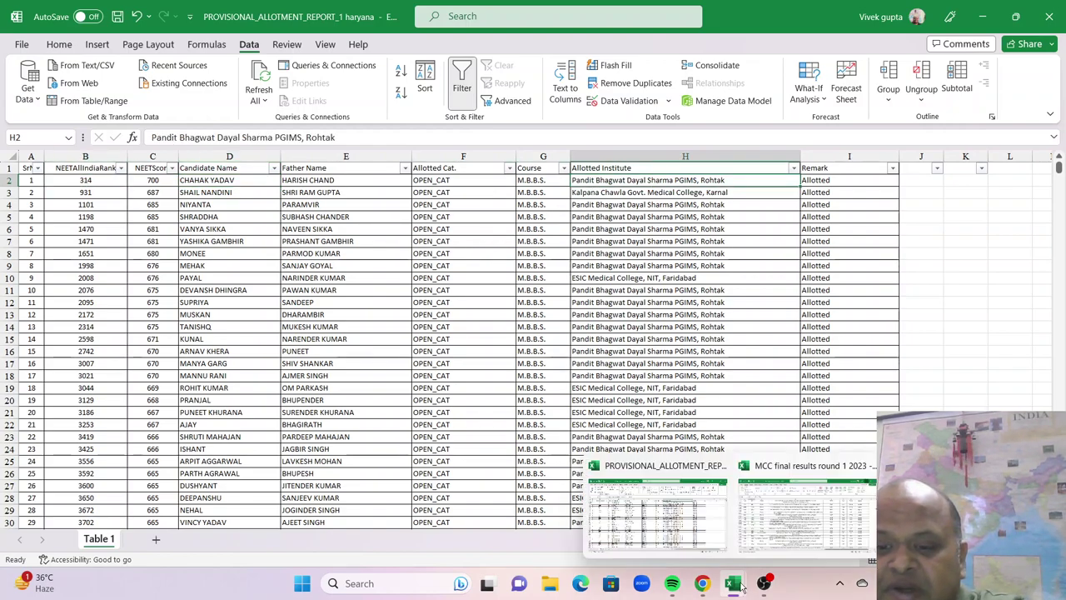
left_click(785, 528)
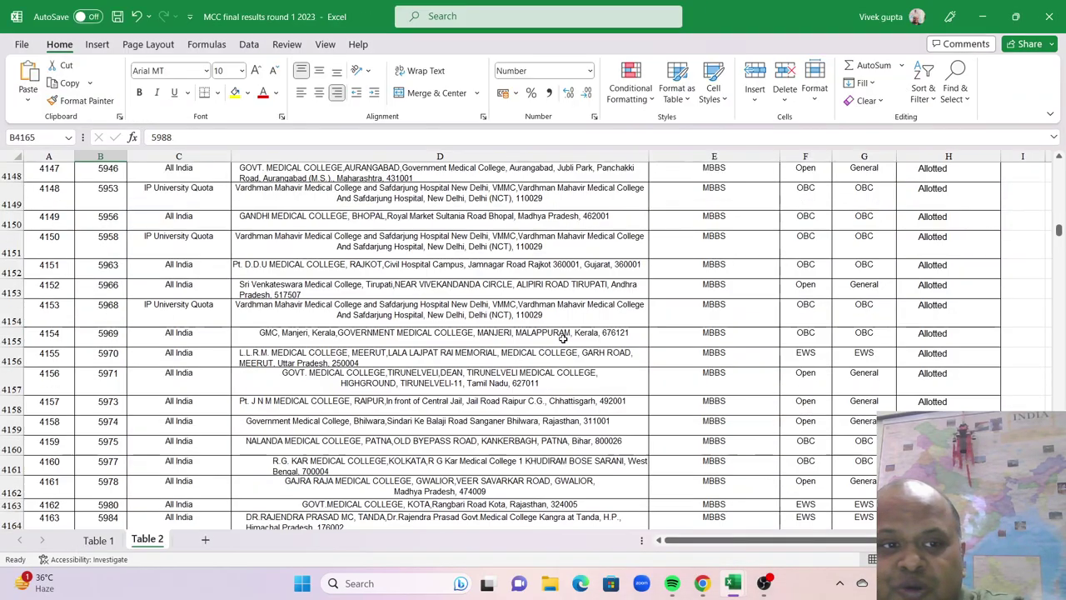
scroll(563, 340, "up", 2)
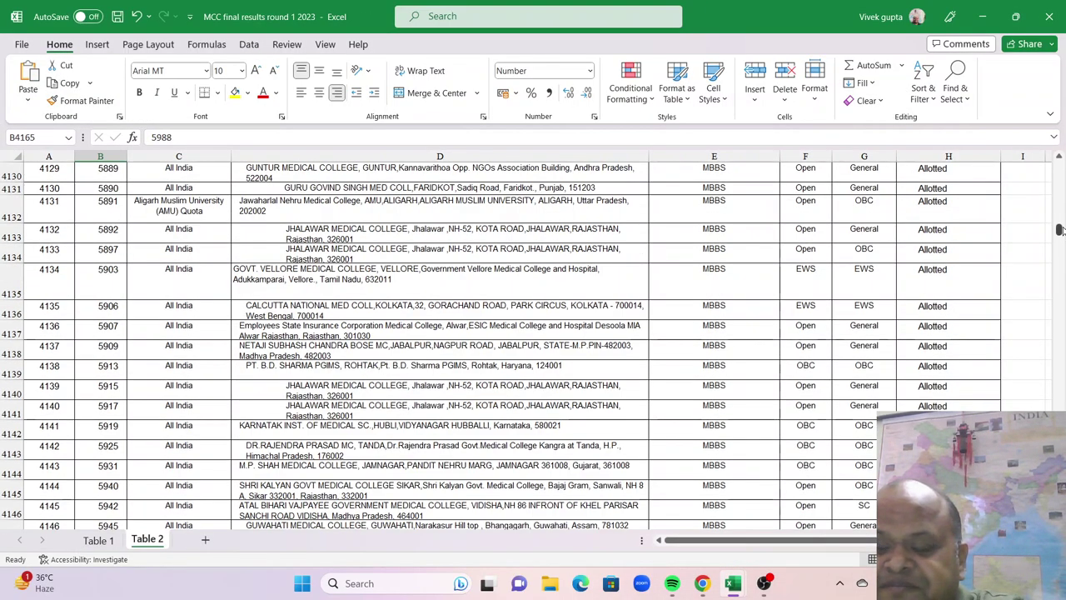
left_click_drag(1058, 230, 1058, 157)
scroll(74, 320, "down", 20)
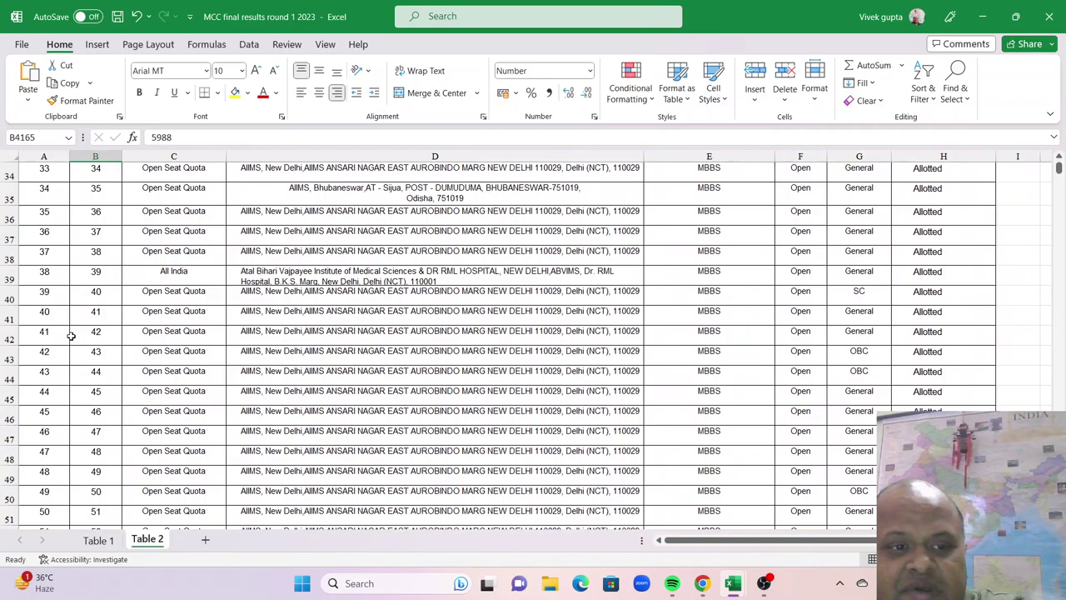
scroll(71, 336, "down", 20)
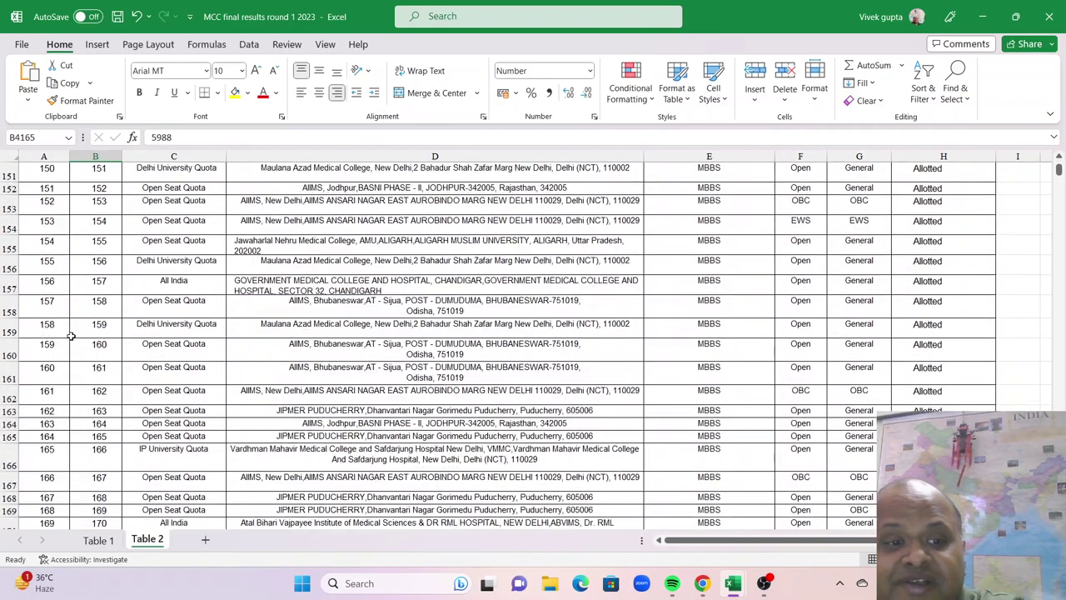
scroll(70, 336, "down", 20)
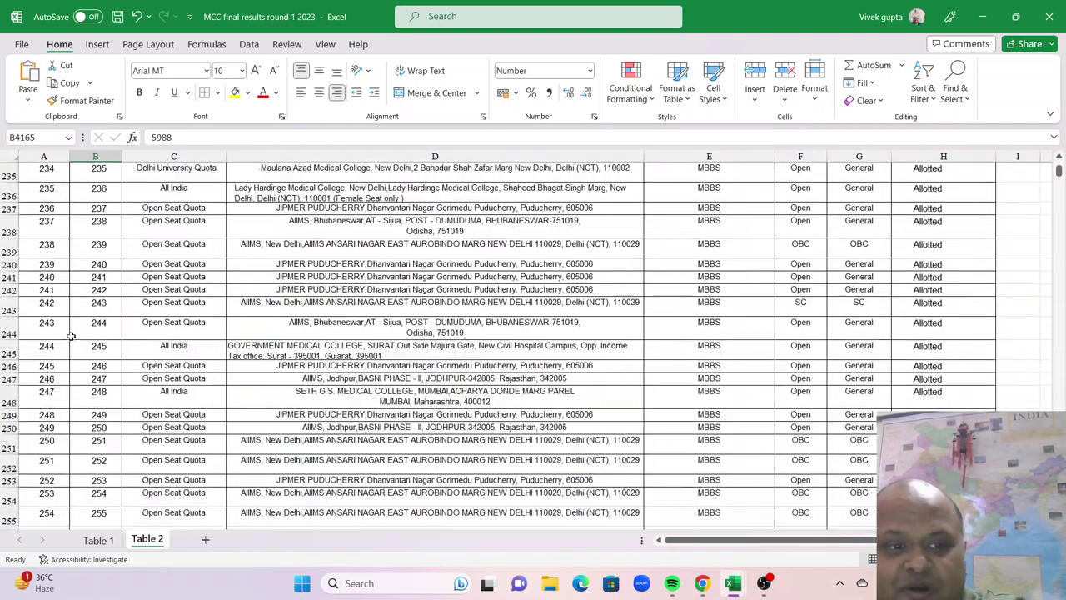
scroll(70, 336, "down", 13)
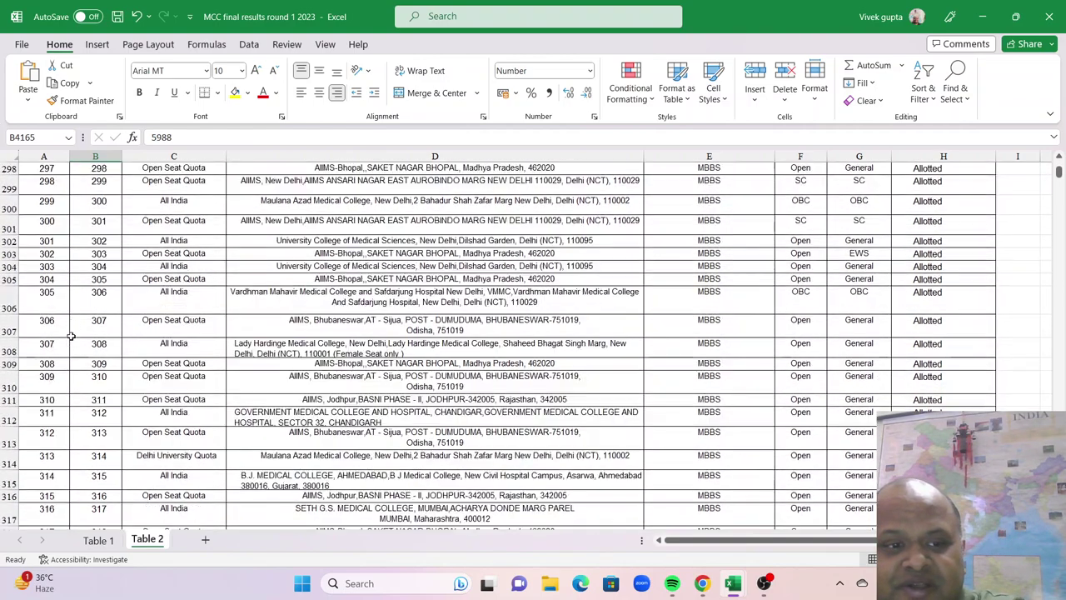
scroll(71, 336, "up", 3)
scroll(99, 387, "down", 5)
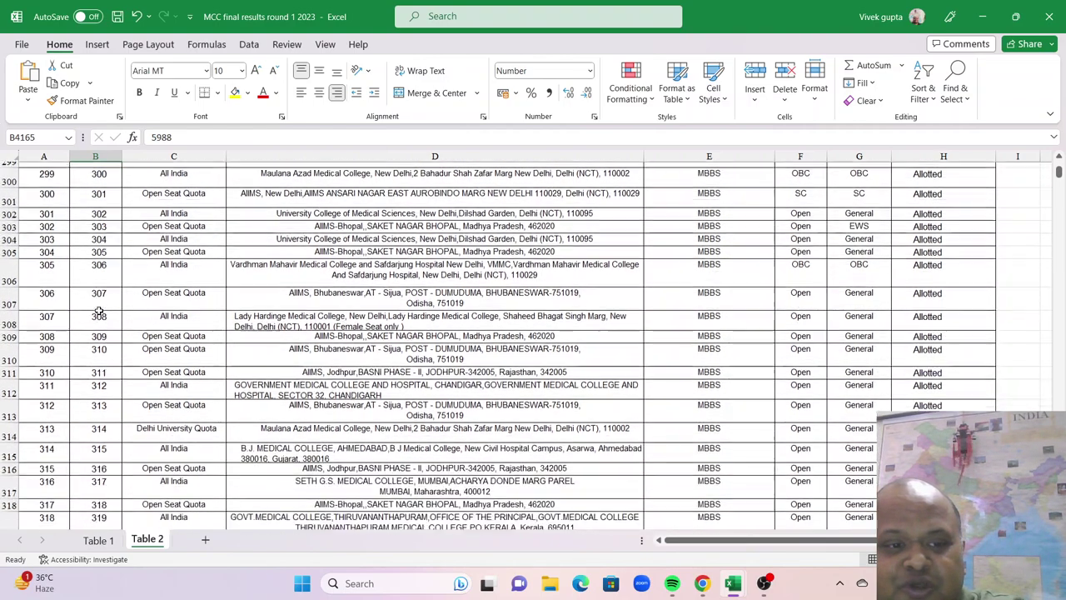
left_click(175, 402)
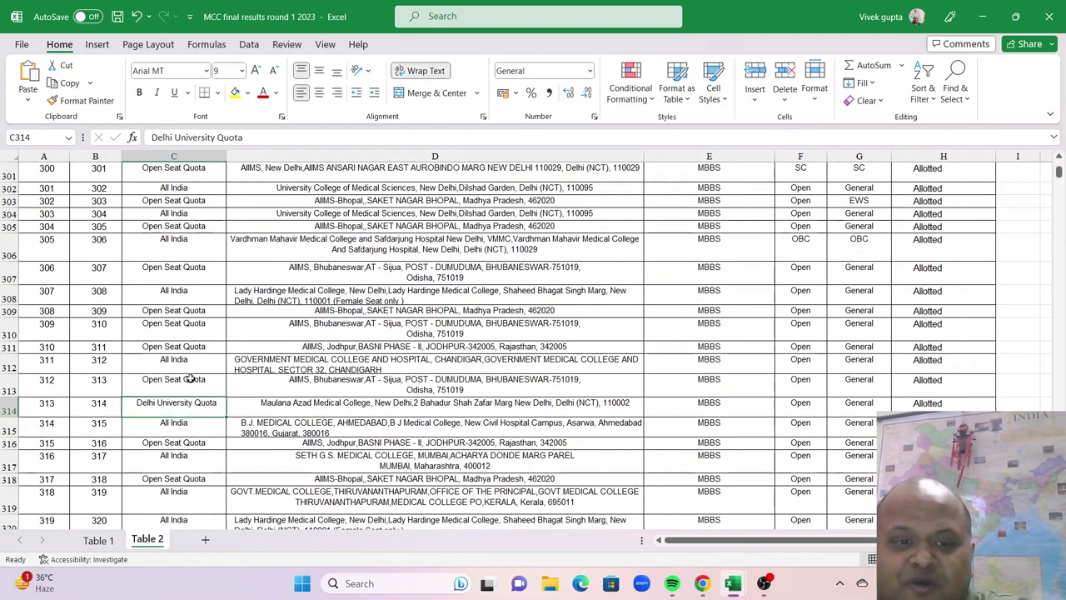
key("Right")
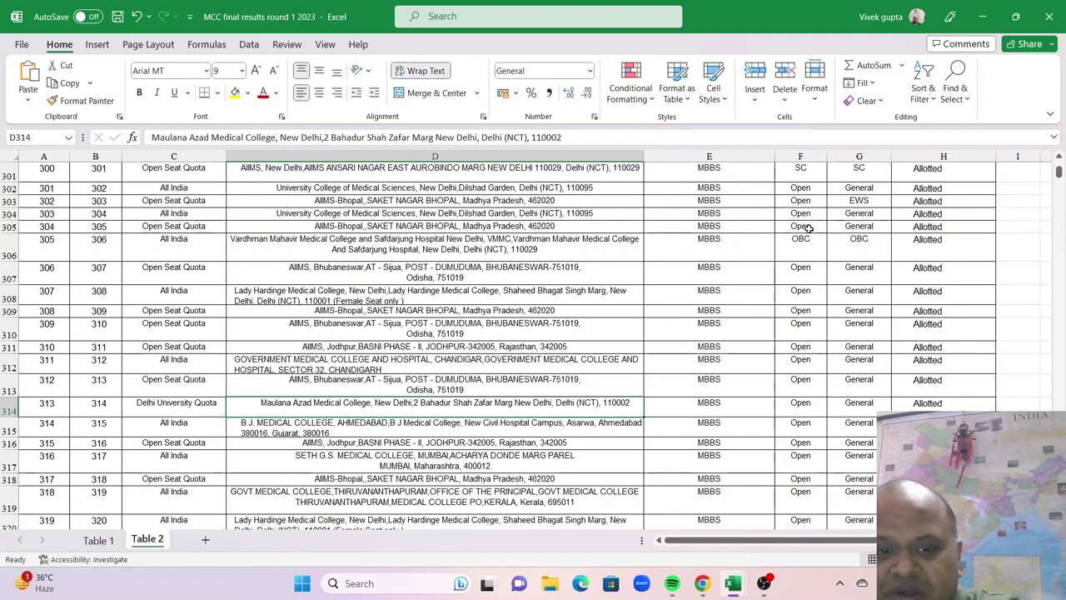
- Return to the Haryana provisional allotment report and examine the rank, score and allotted institute of the first two candidates
mouse_move(733, 588)
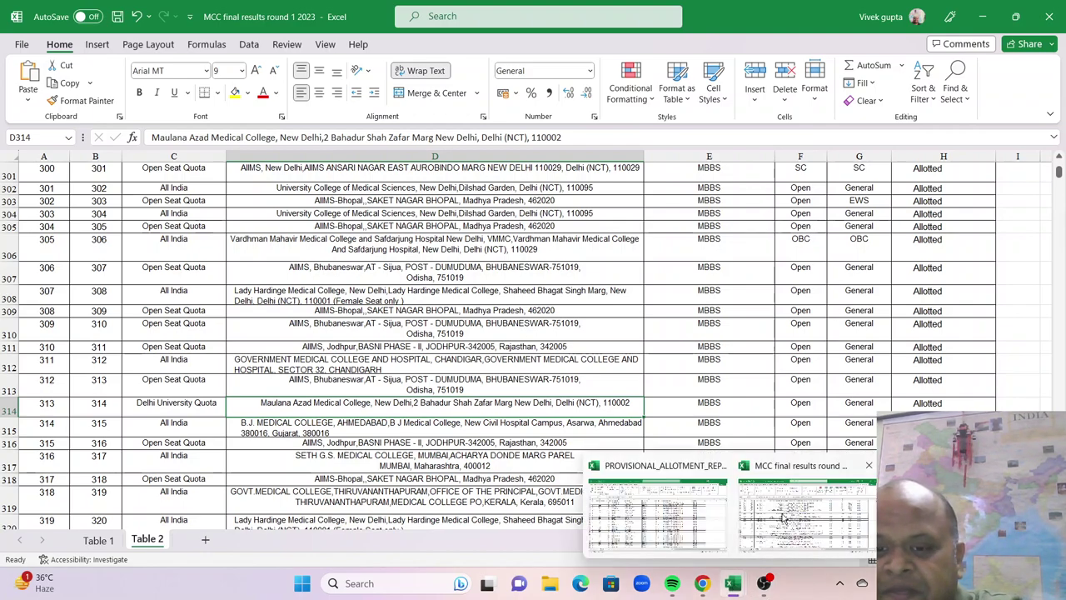
left_click(687, 547)
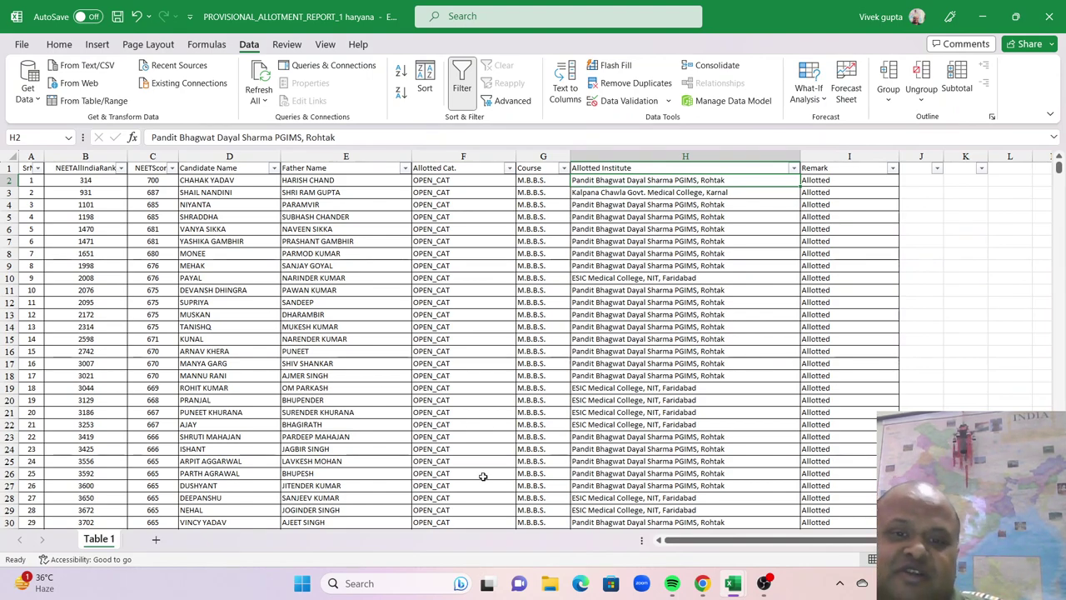
left_click(69, 178)
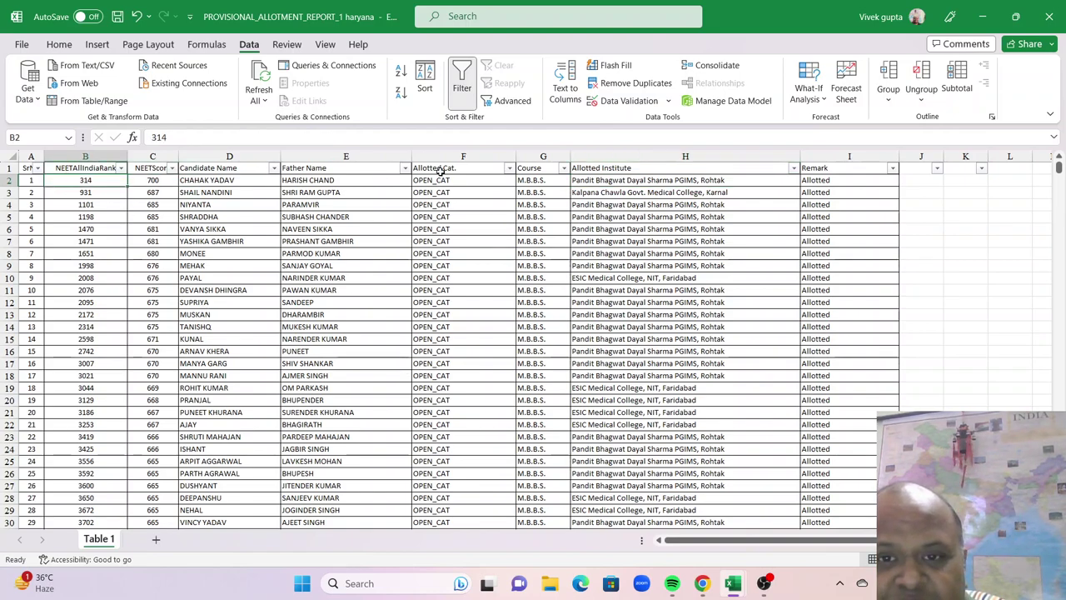
left_click(642, 181)
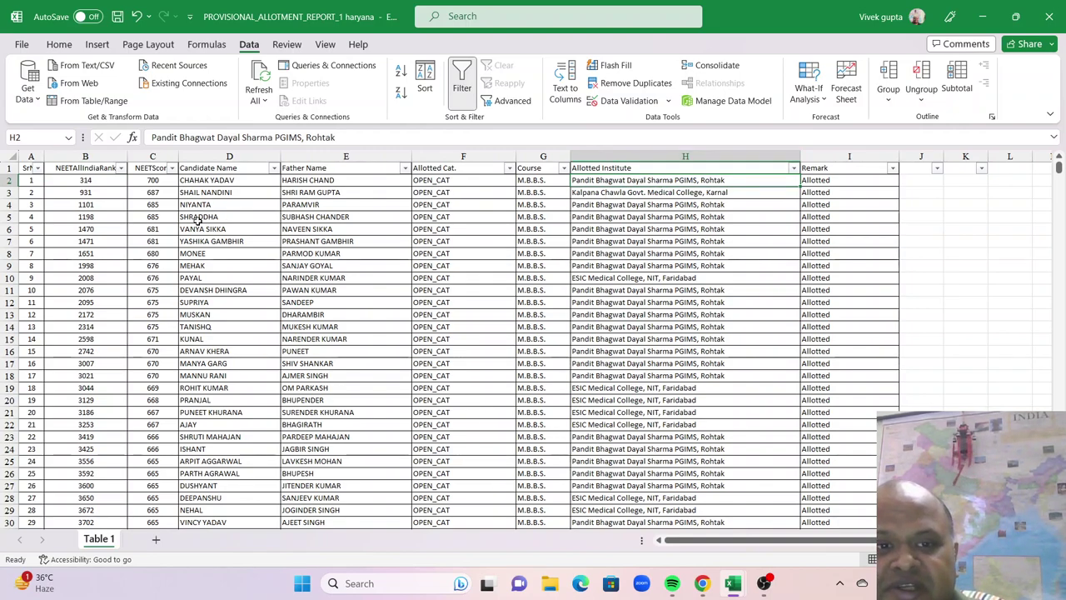
left_click(168, 193)
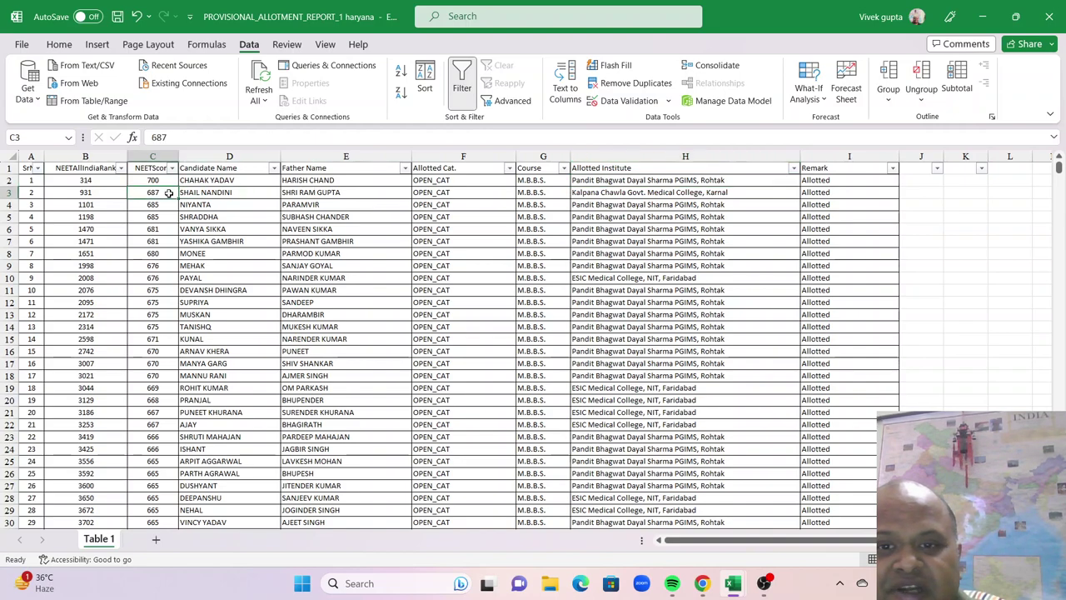
left_click(653, 203)
left_click(641, 291)
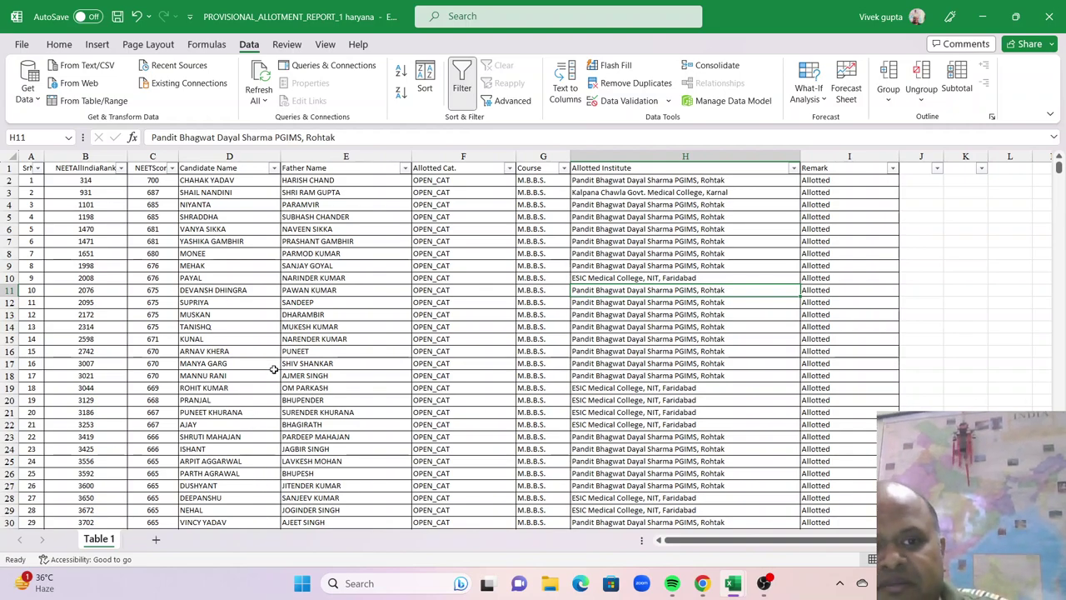
left_click(206, 191)
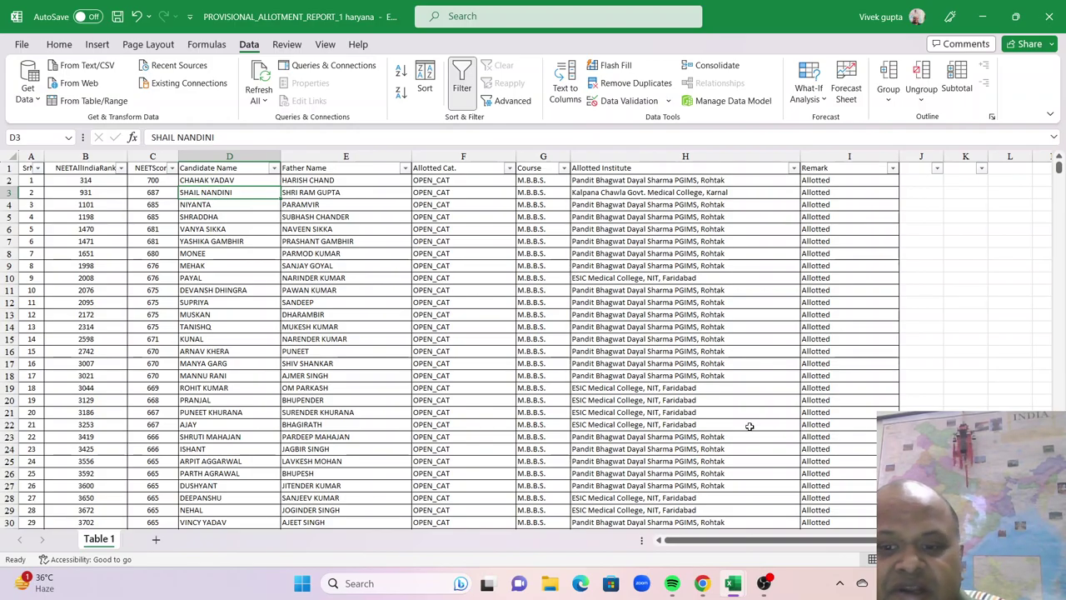
- Switch to the MCC final results workbook and look through the rows after rank 314 towards rank 931
mouse_move(733, 583)
left_click(804, 510)
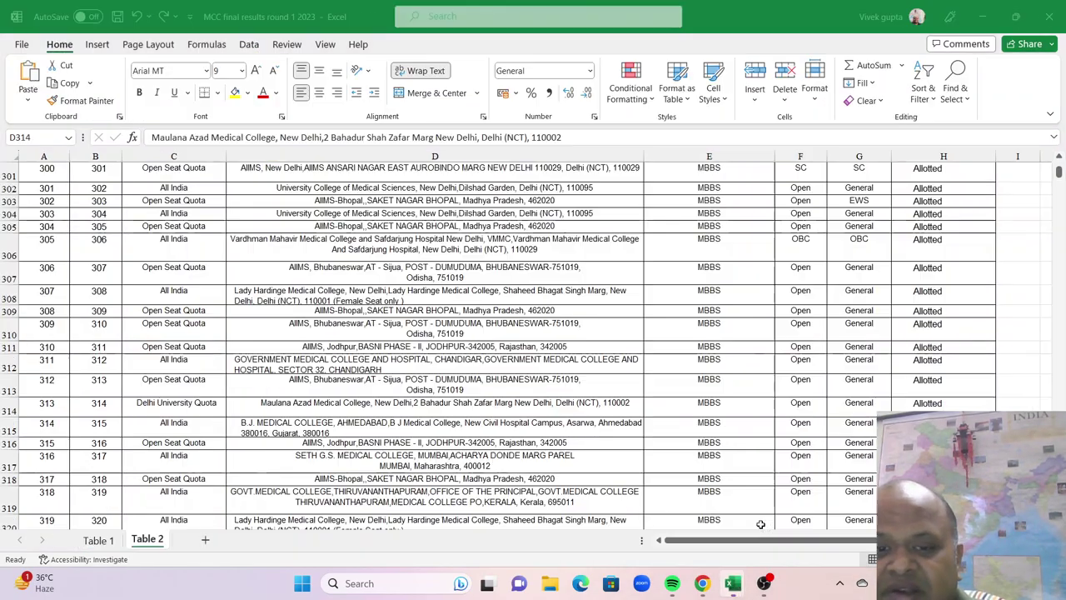
scroll(292, 364, "down", 15)
scroll(292, 365, "down", 20)
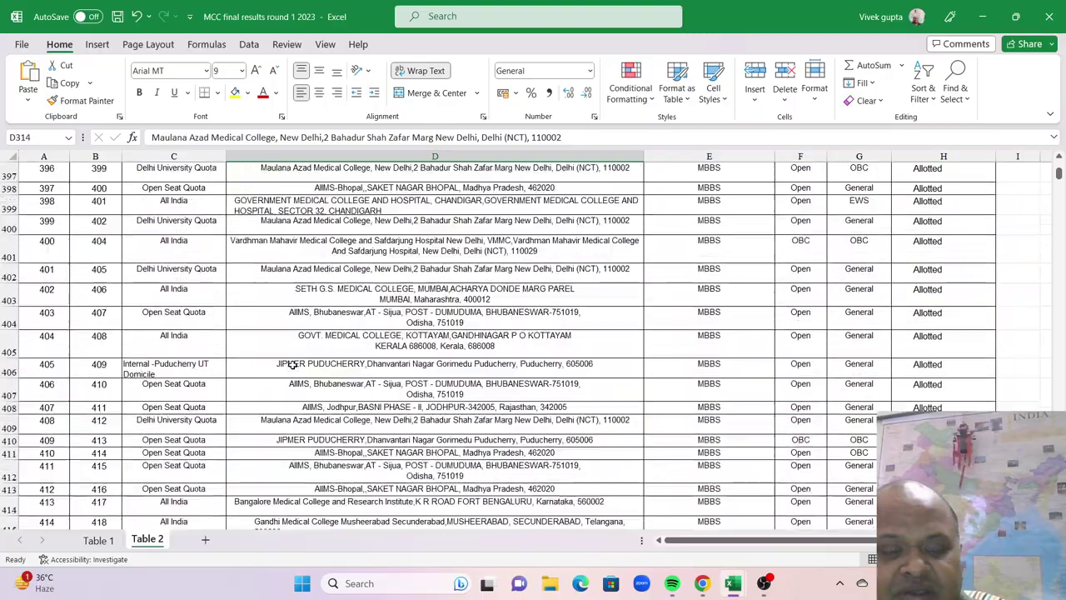
scroll(499, 341, "down", 20)
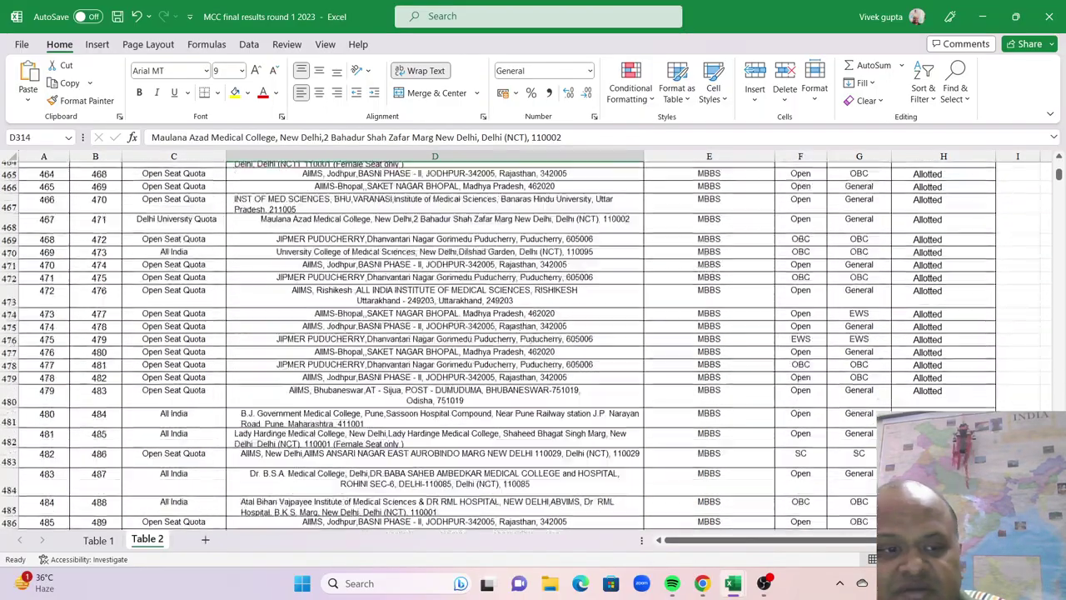
scroll(499, 342, "down", 20)
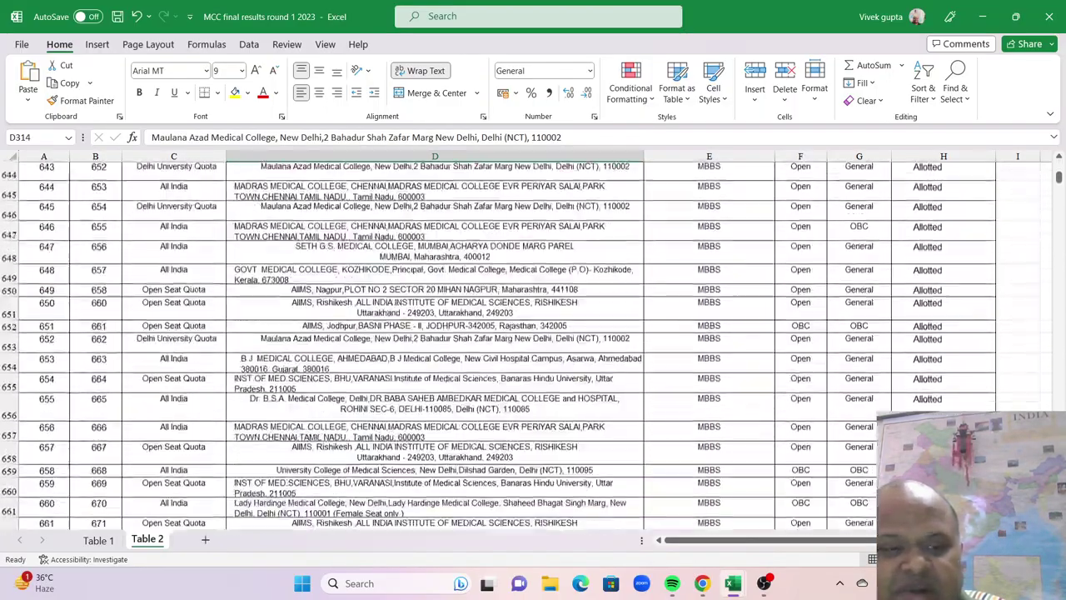
scroll(499, 342, "down", 5)
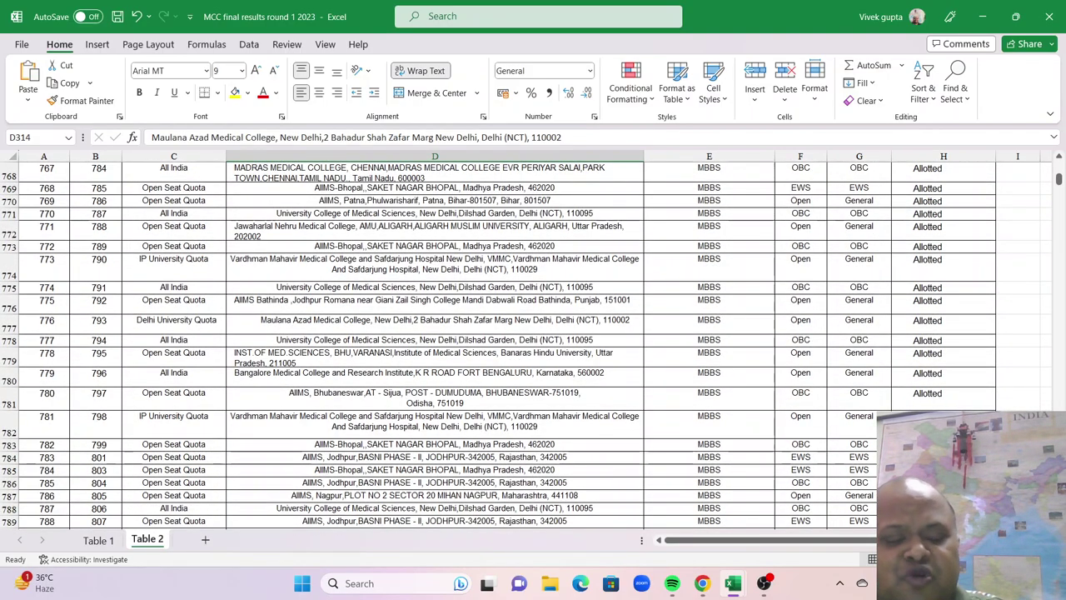
scroll(500, 342, "down", 7)
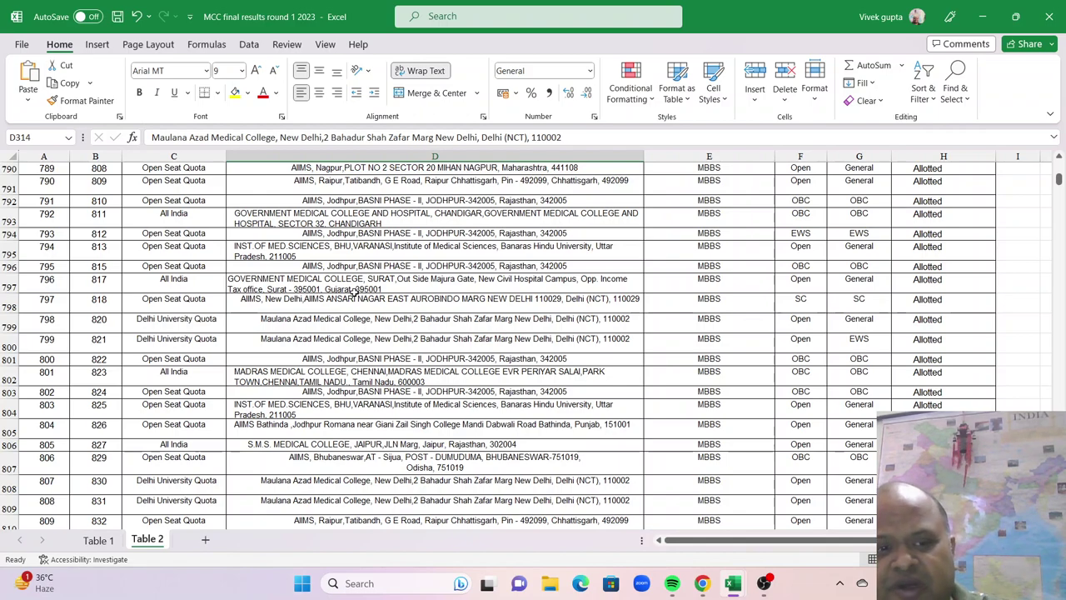
- Recheck the second candidate in the Haryana report, then find rank 931's quota and allotted college in the MCC final results workbook
mouse_move(733, 581)
left_click(688, 523)
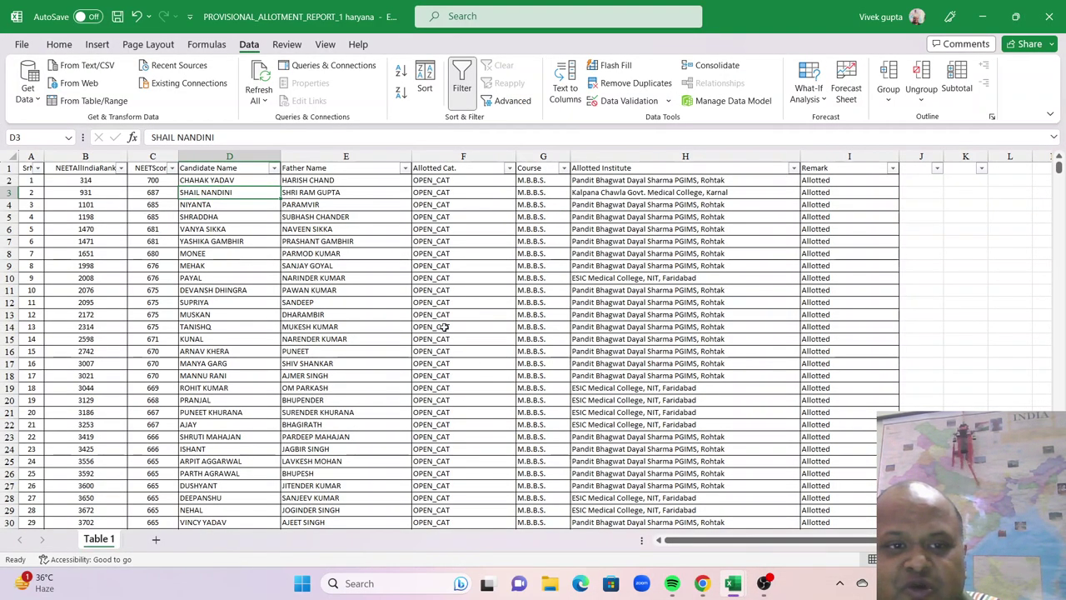
mouse_move(734, 587)
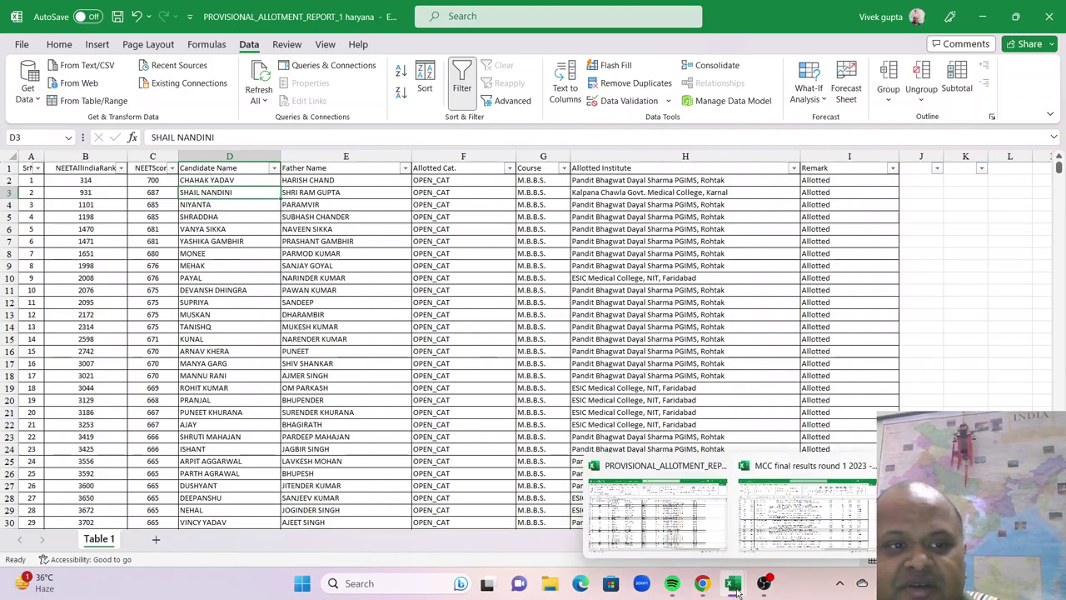
left_click(778, 549)
scroll(283, 412, "down", 10)
scroll(283, 412, "down", 18)
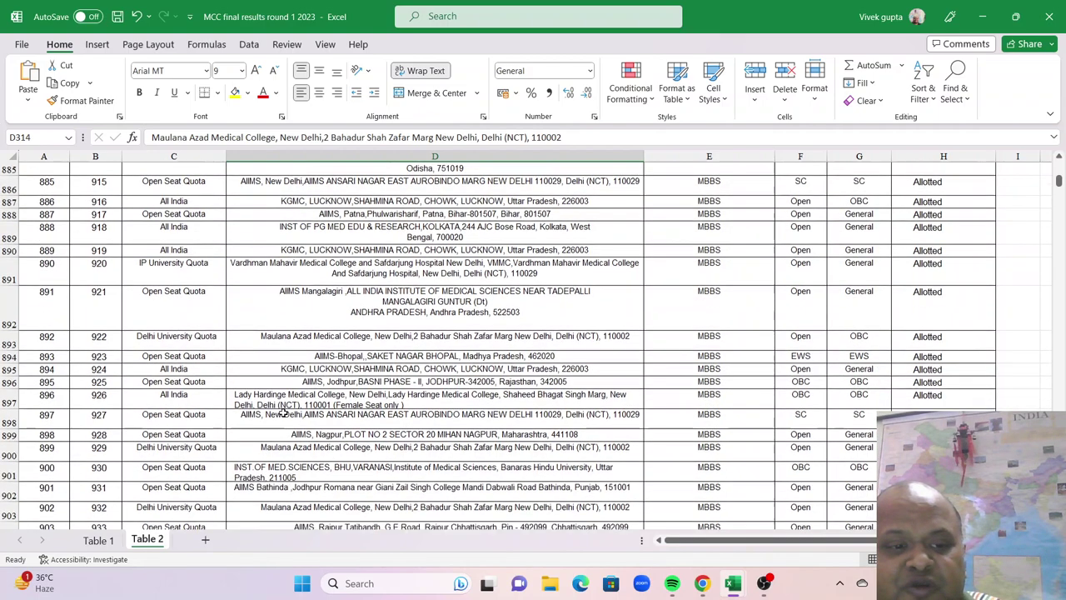
scroll(283, 412, "down", 1)
left_click(178, 436)
left_click(317, 434)
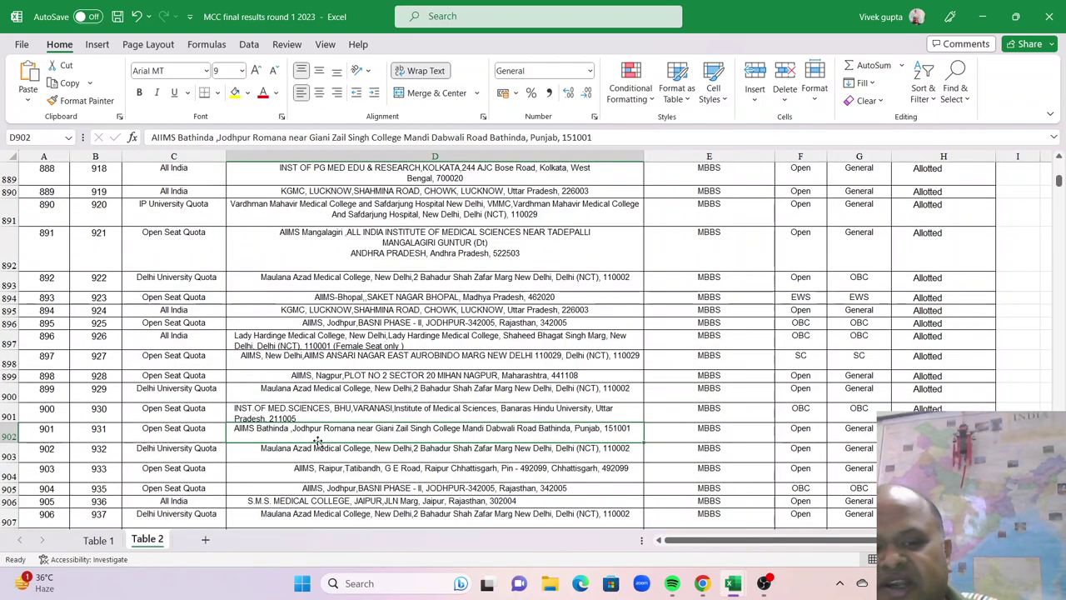
left_click(578, 450)
left_click(574, 431)
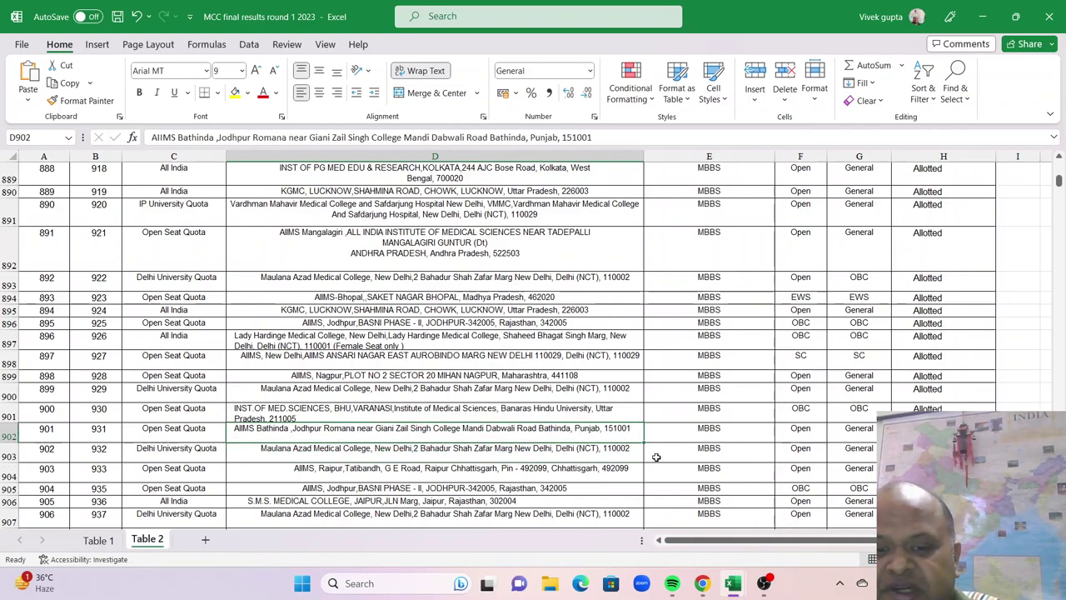
- Return to the Haryana provisional allotment report and read the third candidate's All India rank
mouse_move(733, 581)
left_click(724, 504)
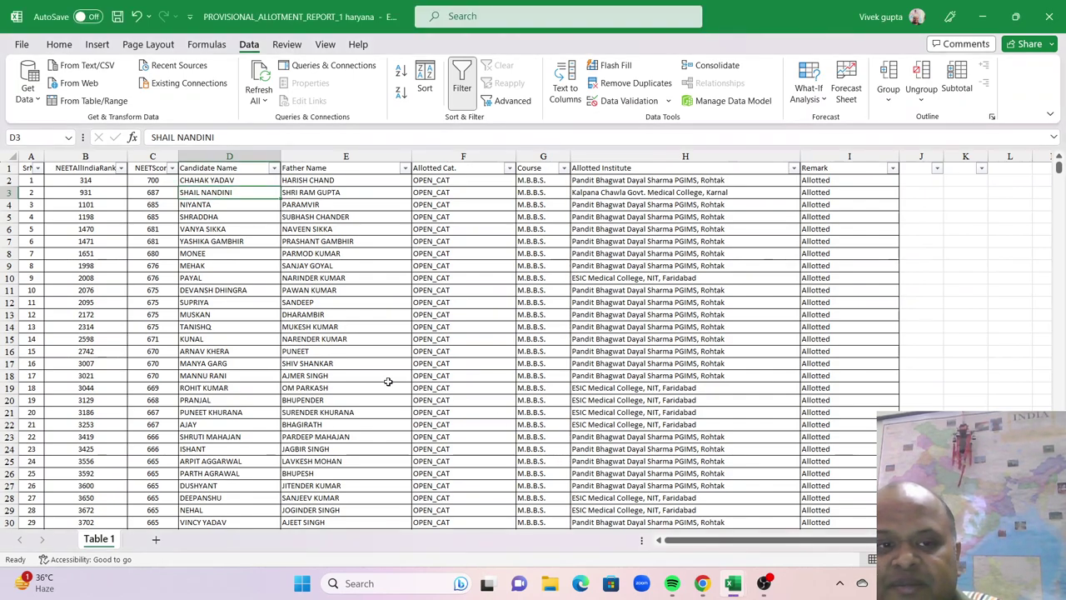
left_click(90, 204)
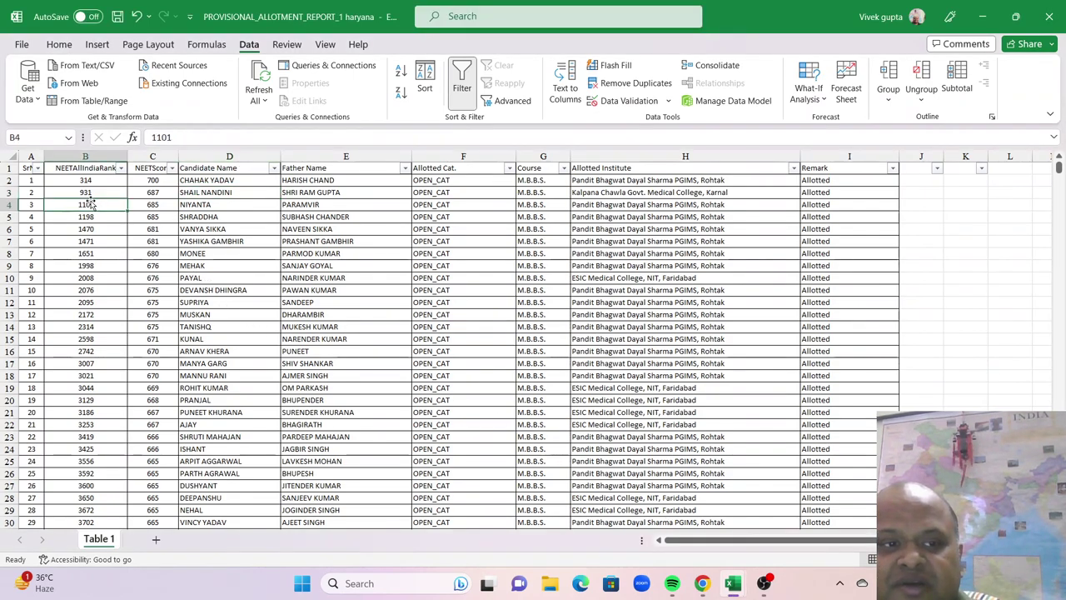
- Switch to the MCC final results workbook and look through the quotas and institutes from rank 931 back to the first ranks
mouse_move(743, 587)
left_click(777, 523)
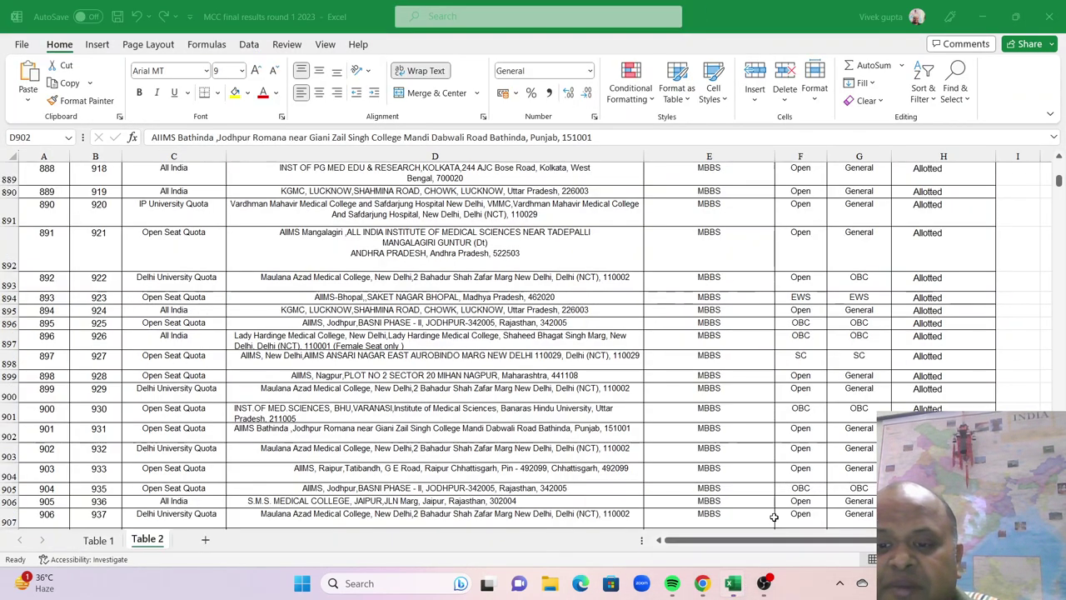
scroll(215, 387, "up", 20)
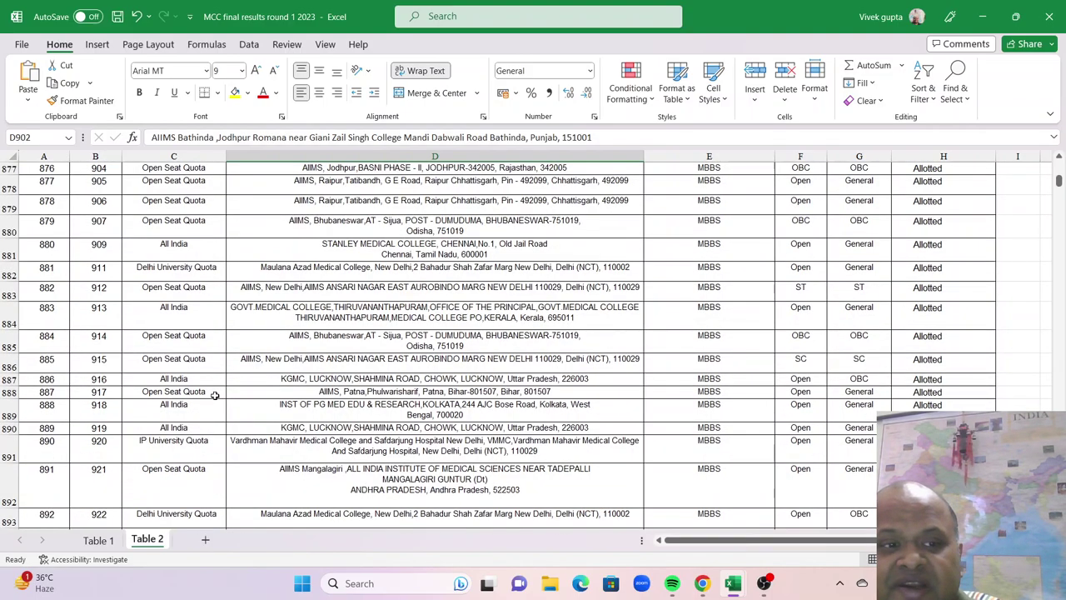
scroll(215, 395, "up", 20)
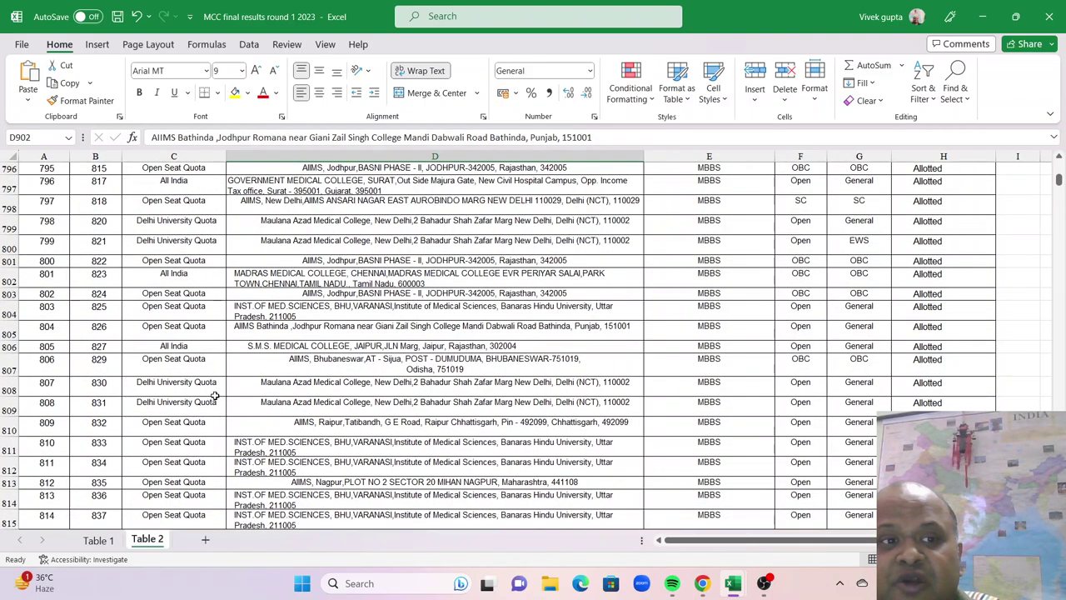
scroll(215, 395, "up", 20)
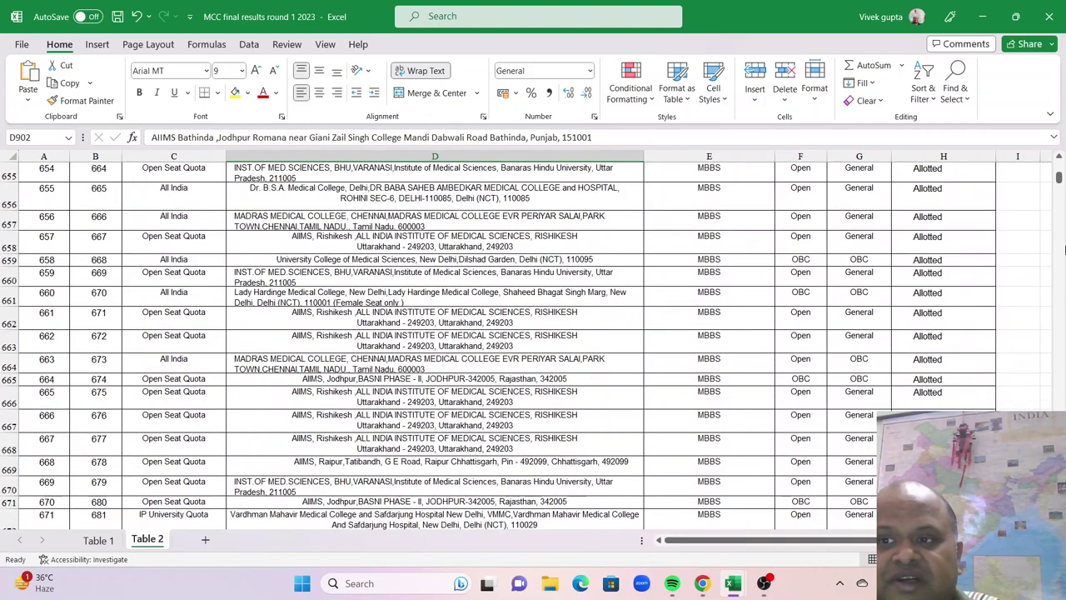
left_click_drag(1058, 179, 1058, 162)
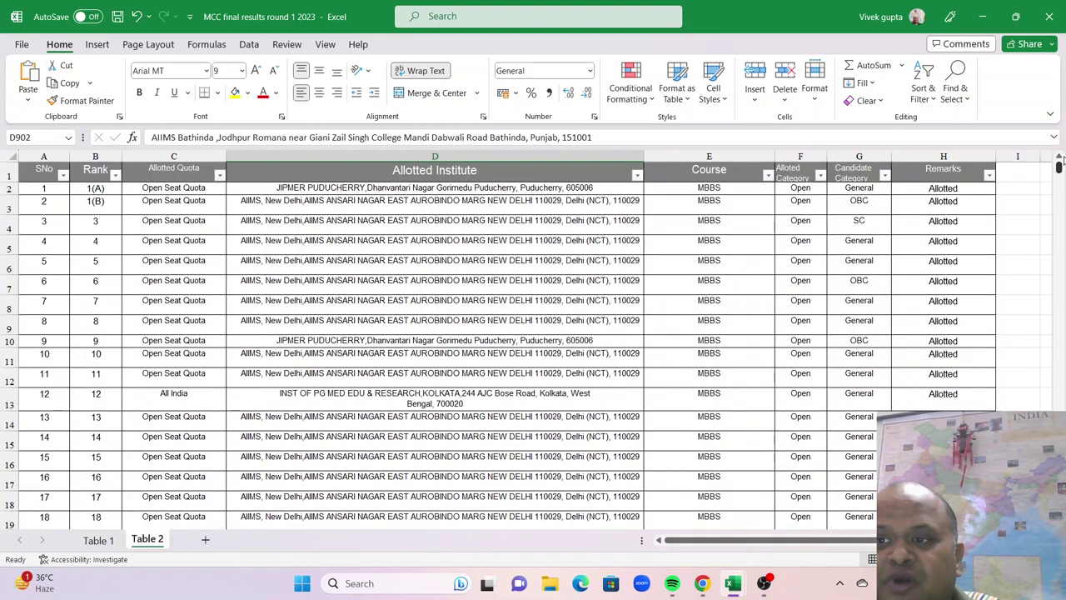
scroll(157, 311, "down", 13)
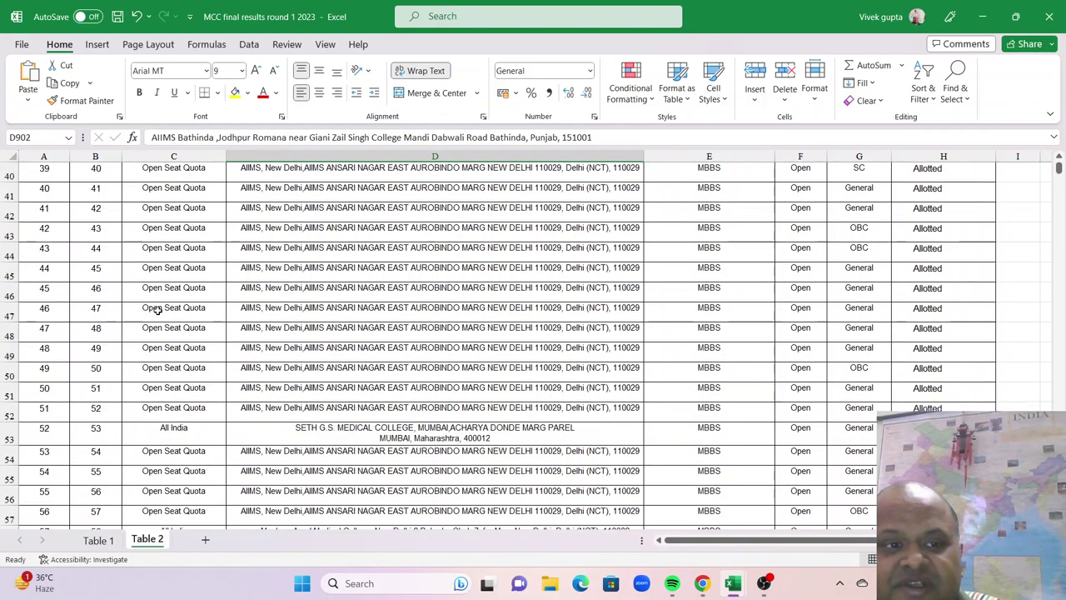
scroll(158, 310, "up", 13)
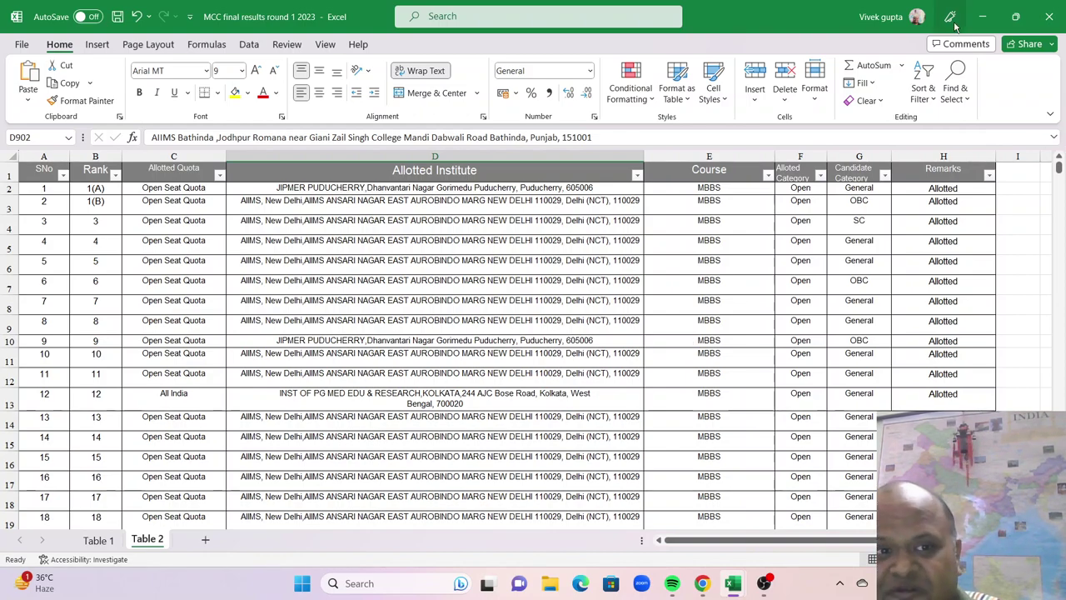
- Switch back to the Haryana provisional allotment report and examine the All India ranks of the candidates listed after rank 931
mouse_move(747, 581)
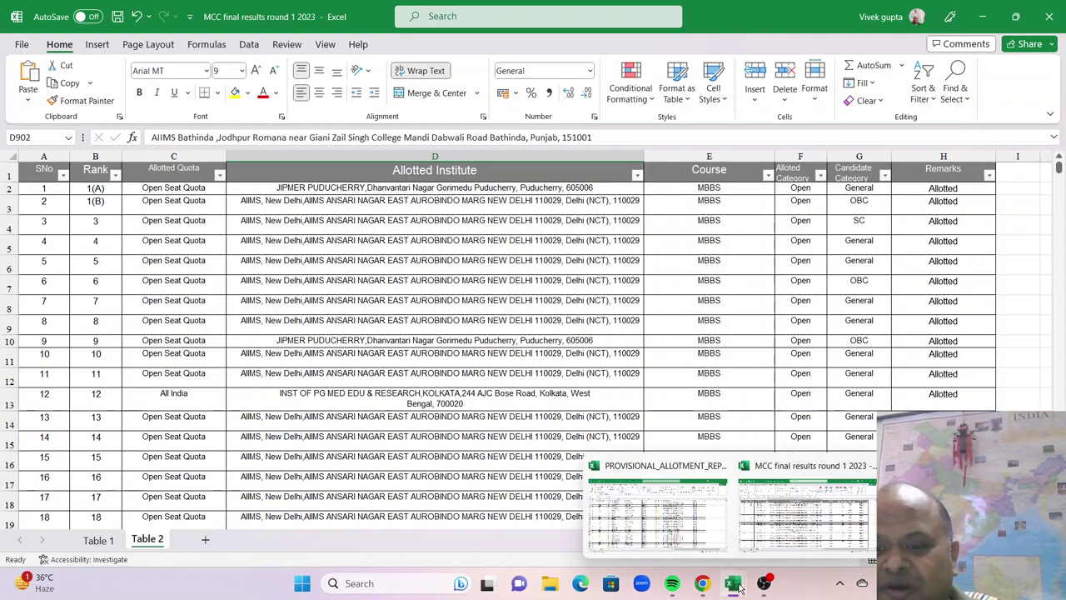
left_click(645, 508)
left_click(160, 217)
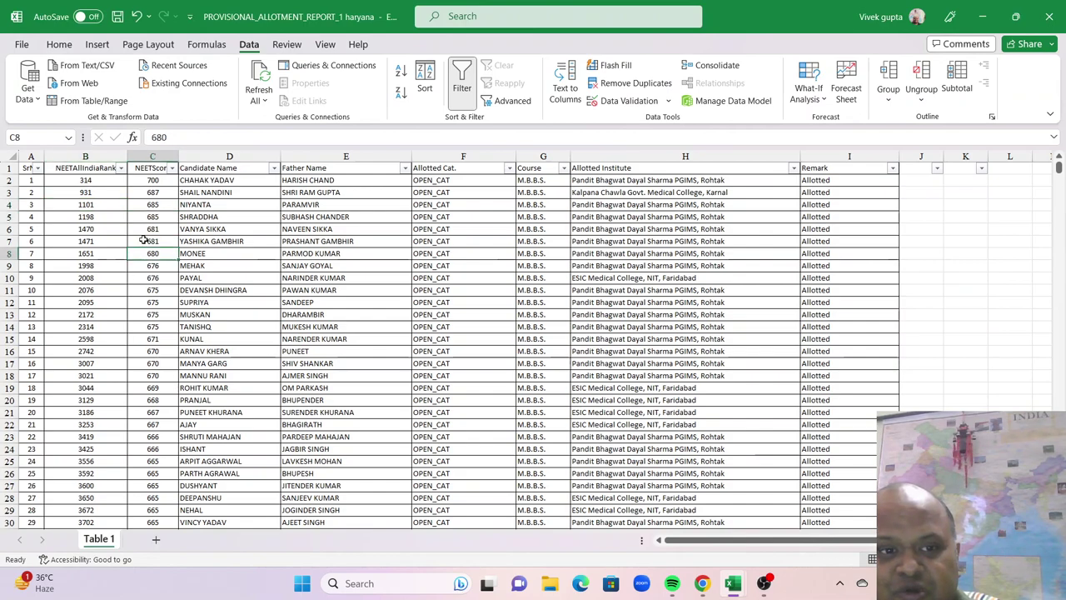
left_click(84, 241)
key("Down")
key("Down")
key("Down")
left_click(84, 241)
left_click(84, 215)
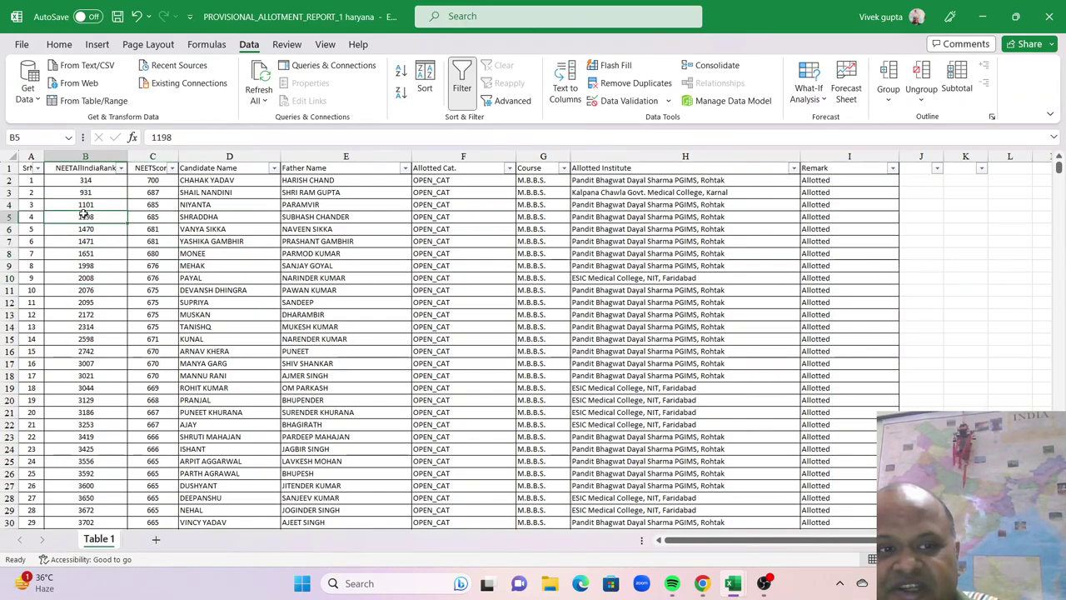
left_click(93, 323)
left_click(92, 290)
left_click(90, 254)
left_click(90, 217)
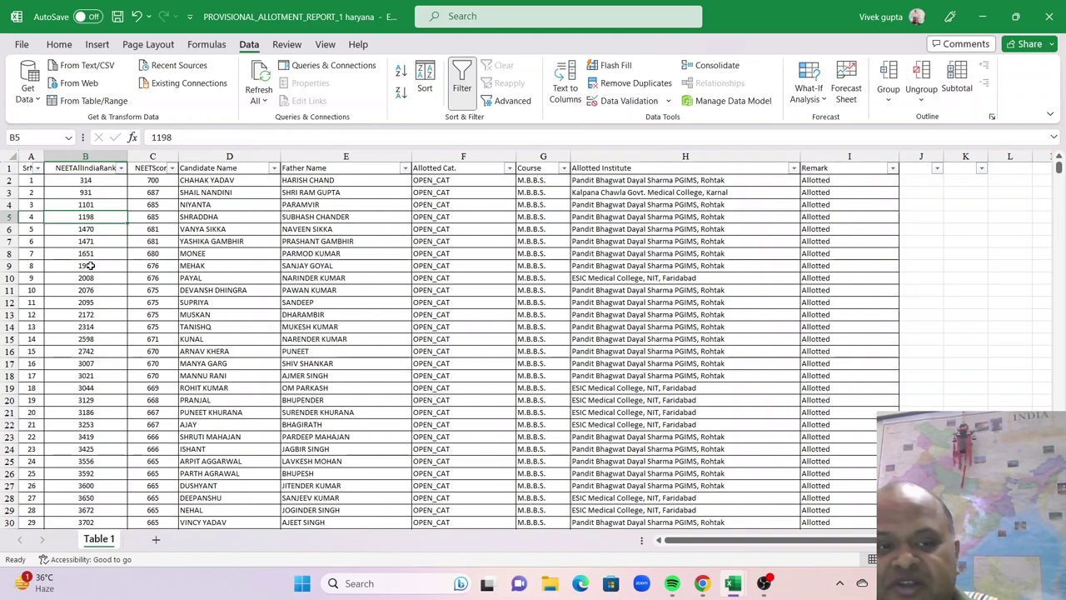
- Review the Haryana candidates from rank 1101 to rank 3021 and the rows below them
left_click_drag(90, 337, 89, 206)
scroll(133, 354, "down", 1)
left_click(86, 338)
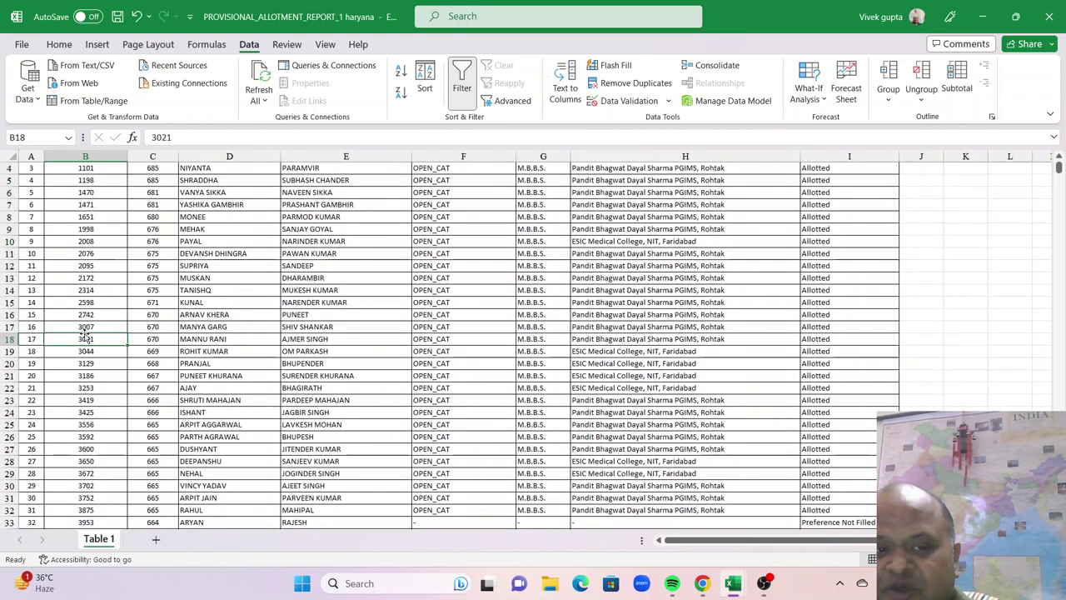
scroll(105, 337, "up", 1)
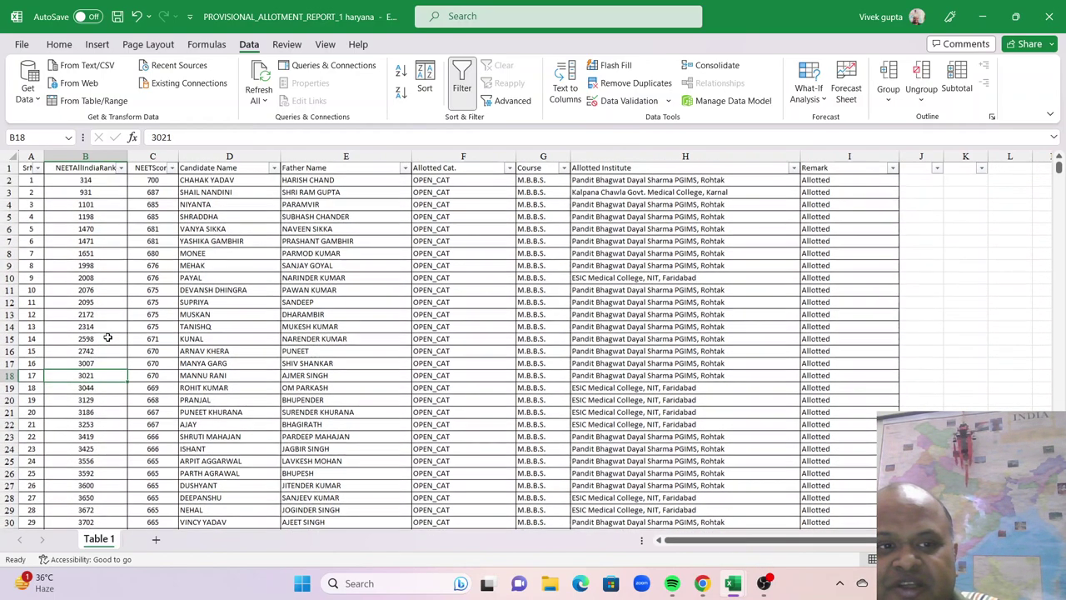
scroll(108, 337, "down", 3)
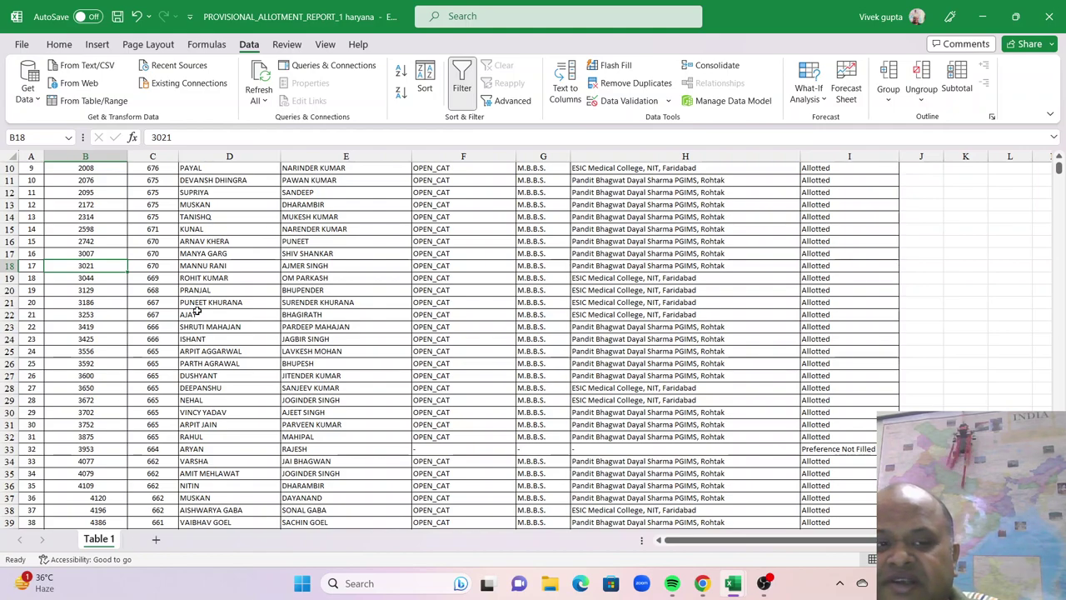
- Glance at the MCC results workbook, then return to the Haryana report and check the second candidate's score and third candidate's rank
mouse_move(733, 583)
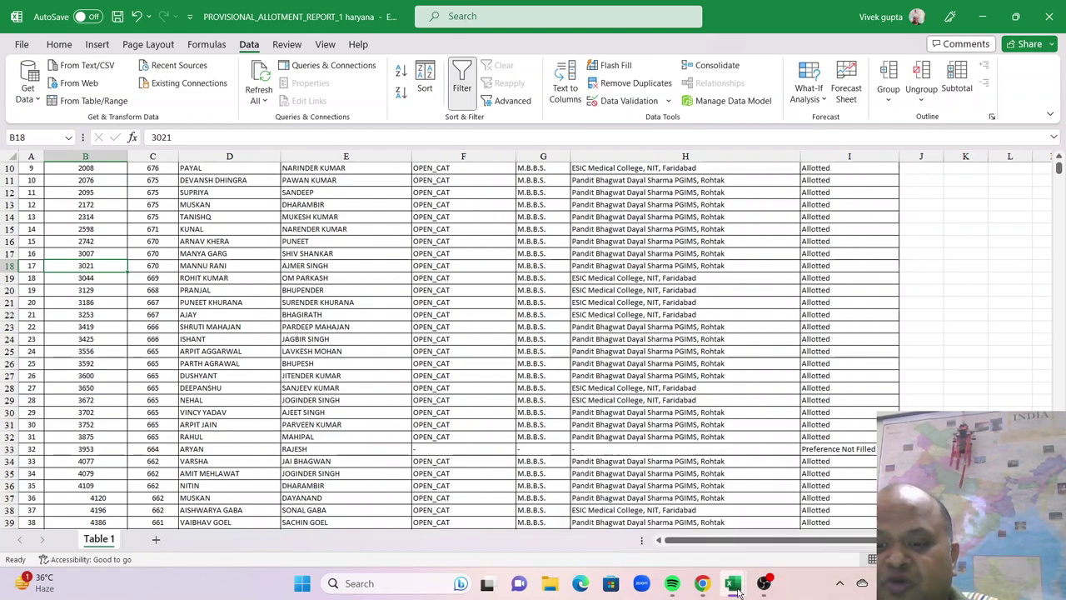
left_click(779, 535)
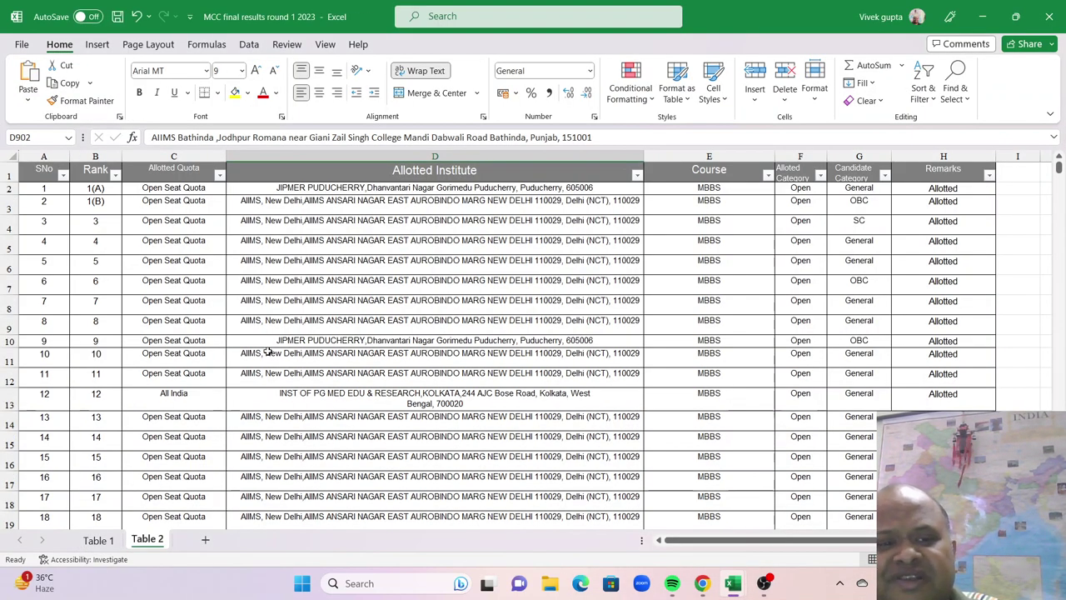
mouse_move(733, 583)
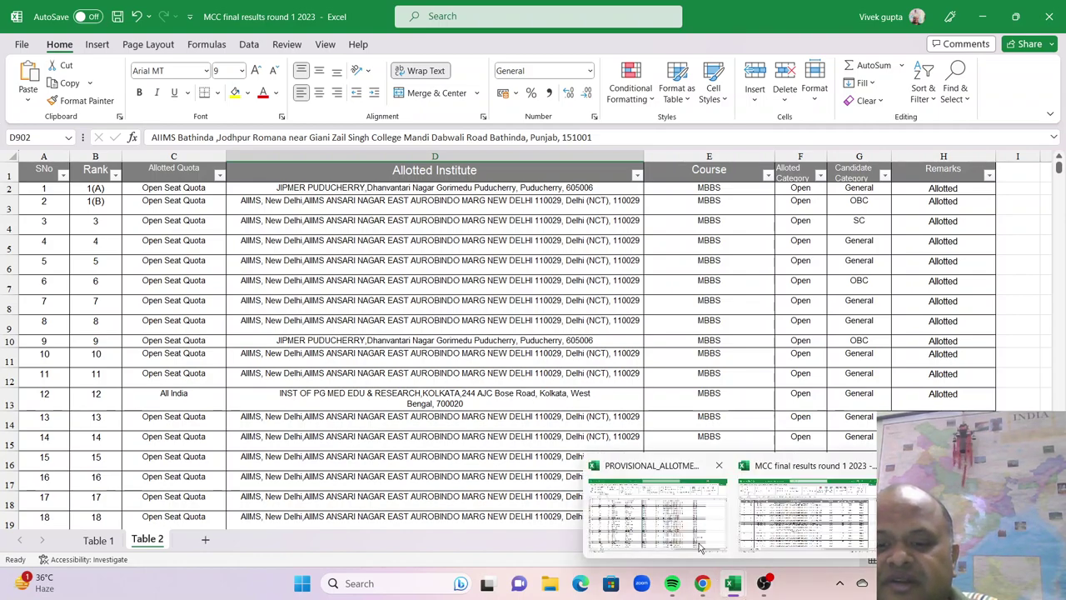
left_click(653, 508)
scroll(158, 265, "up", 3)
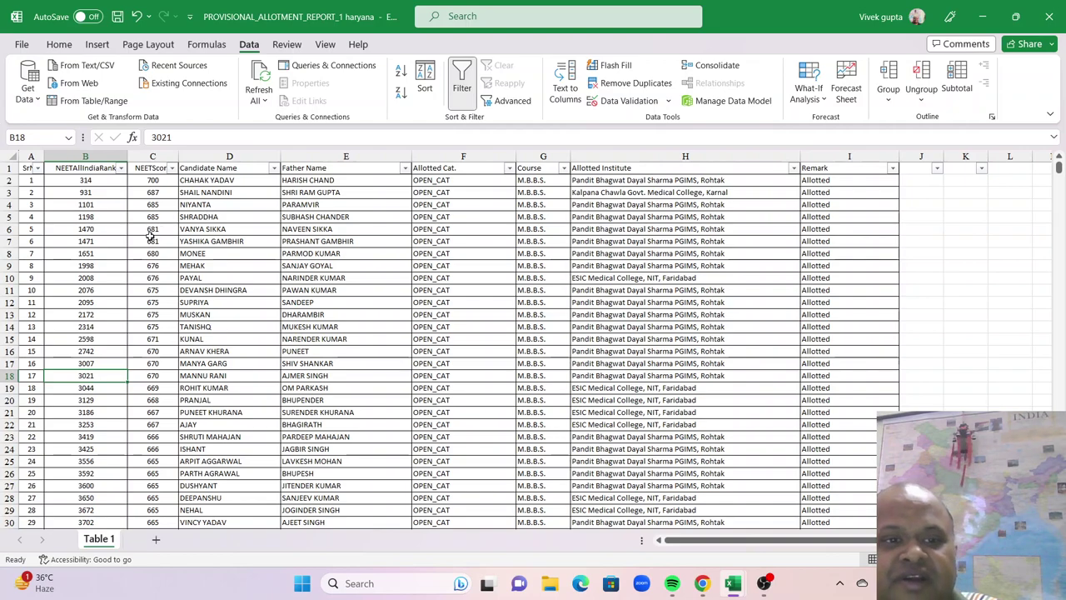
left_click(150, 193)
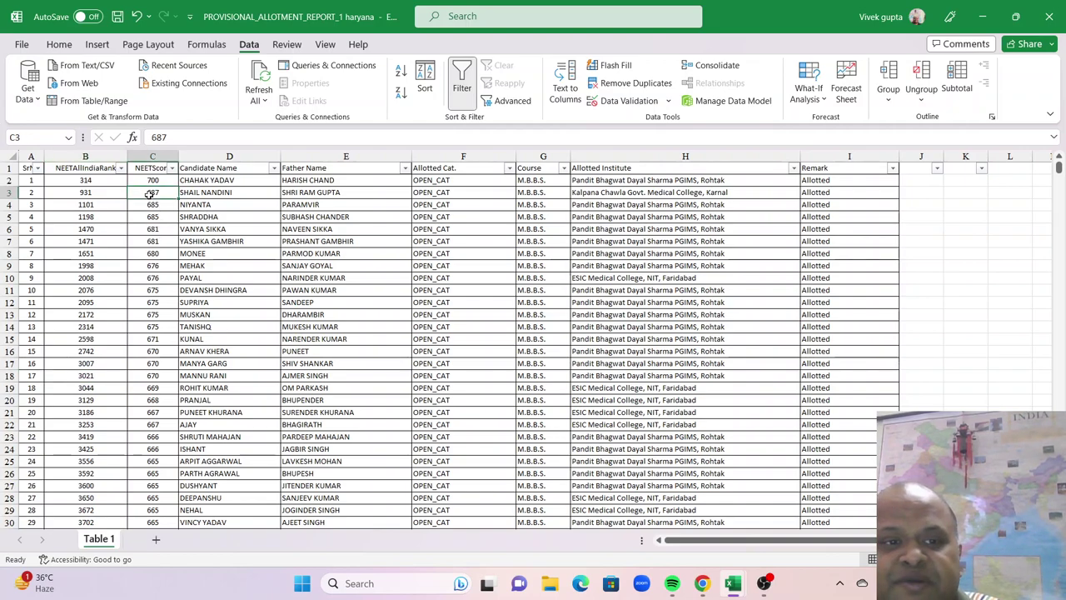
left_click(104, 208)
- Switch to the MCC final results workbook and find rank 1101's quota and allotted college
mouse_move(734, 583)
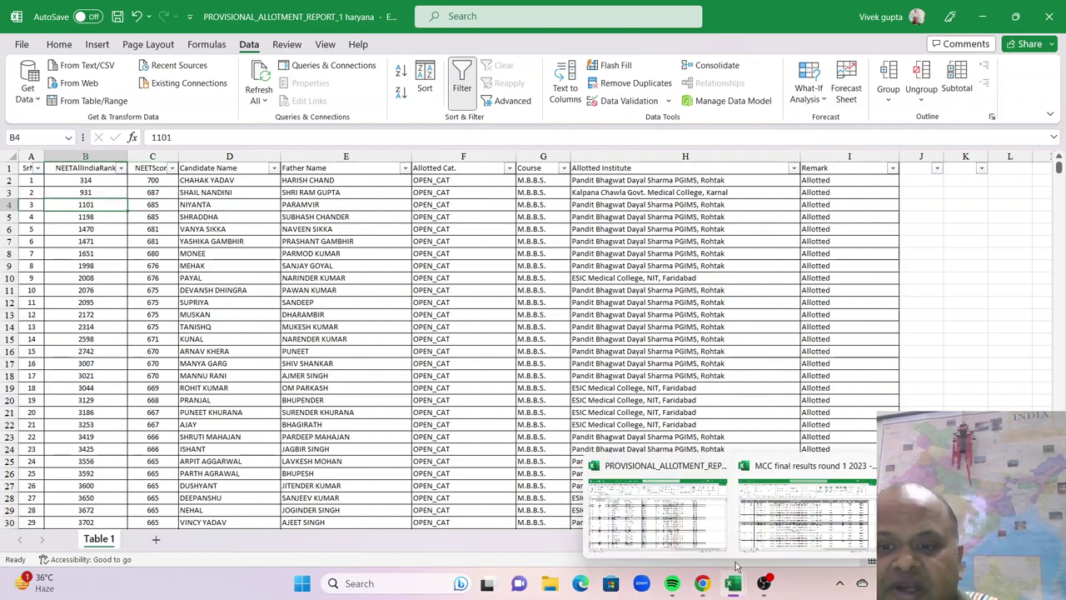
left_click(763, 518)
mouse_move(1056, 178)
left_mouse_down()
mouse_move(1056, 167)
mouse_move(1059, 275)
mouse_move(1059, 178)
left_mouse_up()
scroll(668, 359, "down", 6)
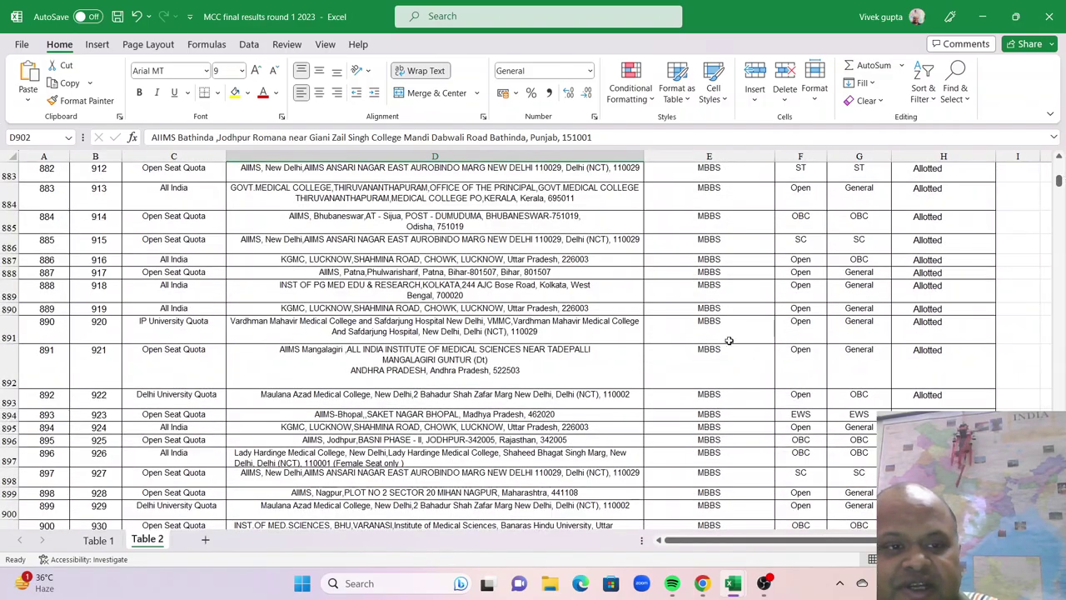
scroll(668, 359, "down", 20)
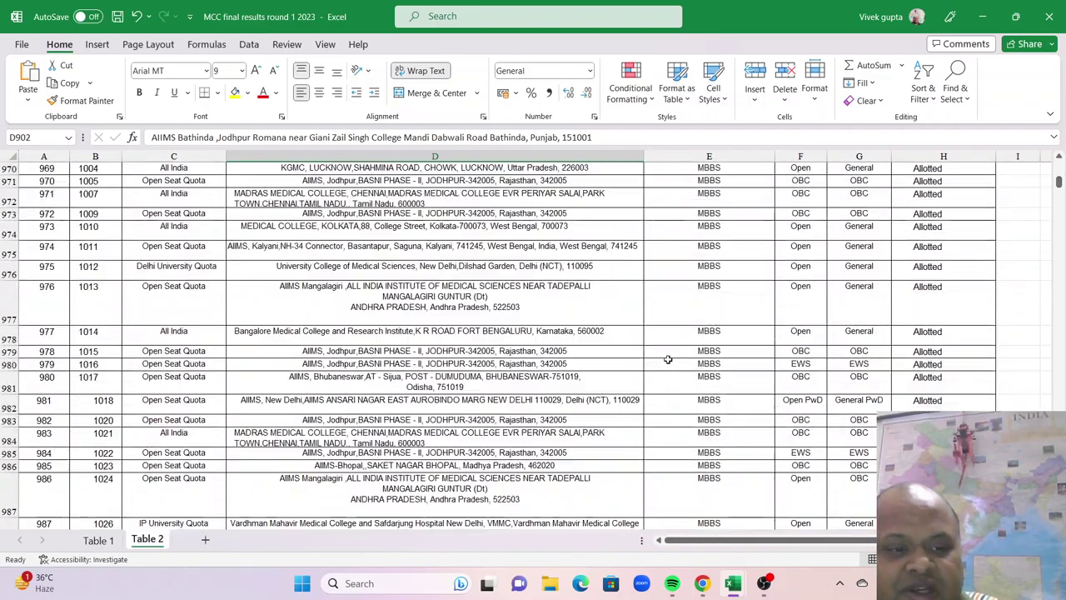
scroll(668, 359, "down", 15)
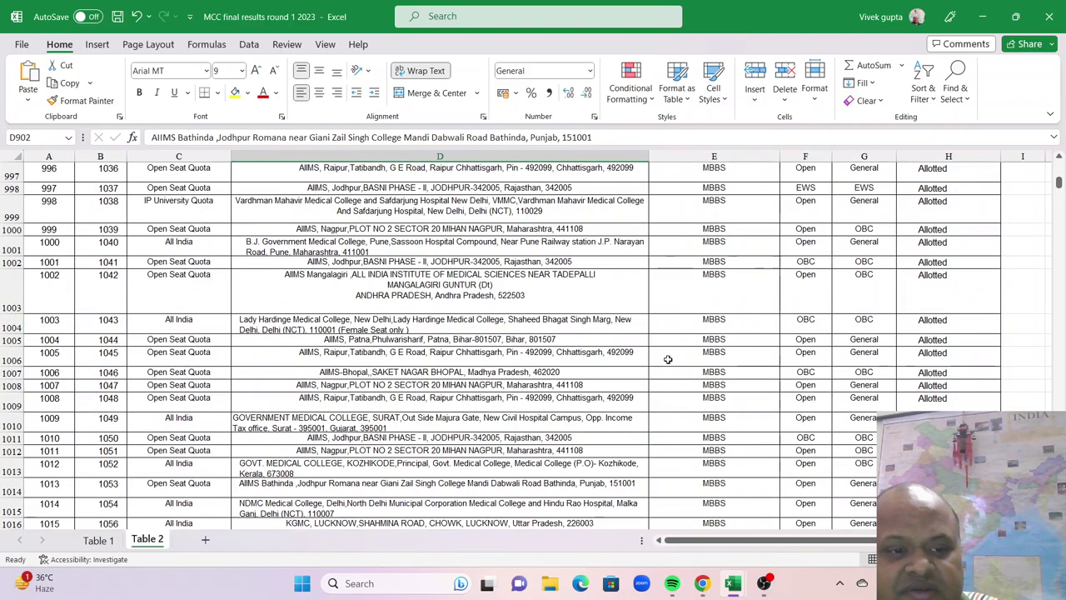
scroll(668, 359, "down", 9)
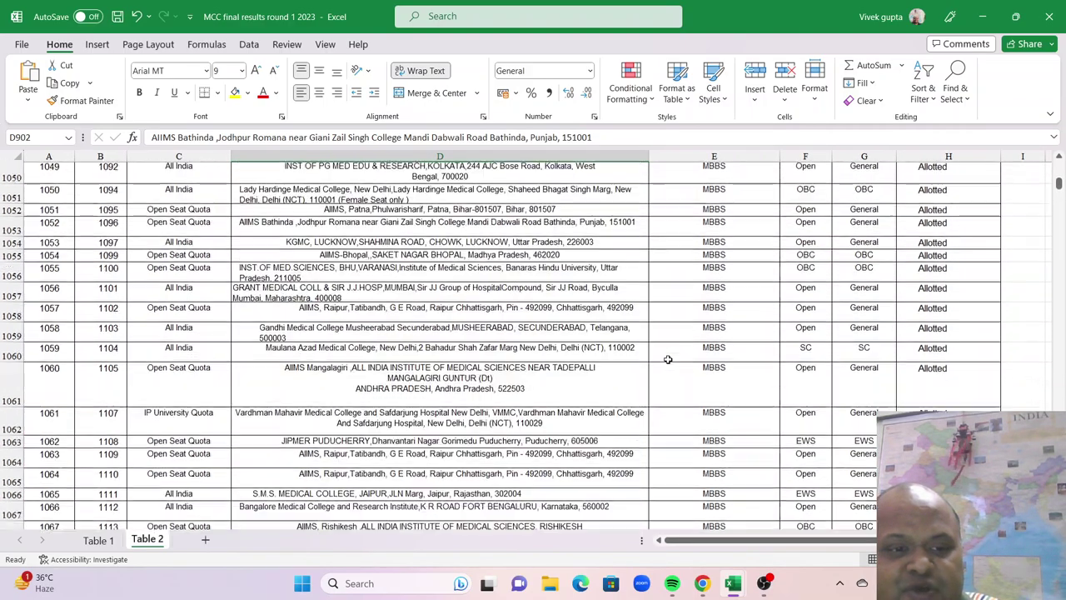
left_click(113, 265)
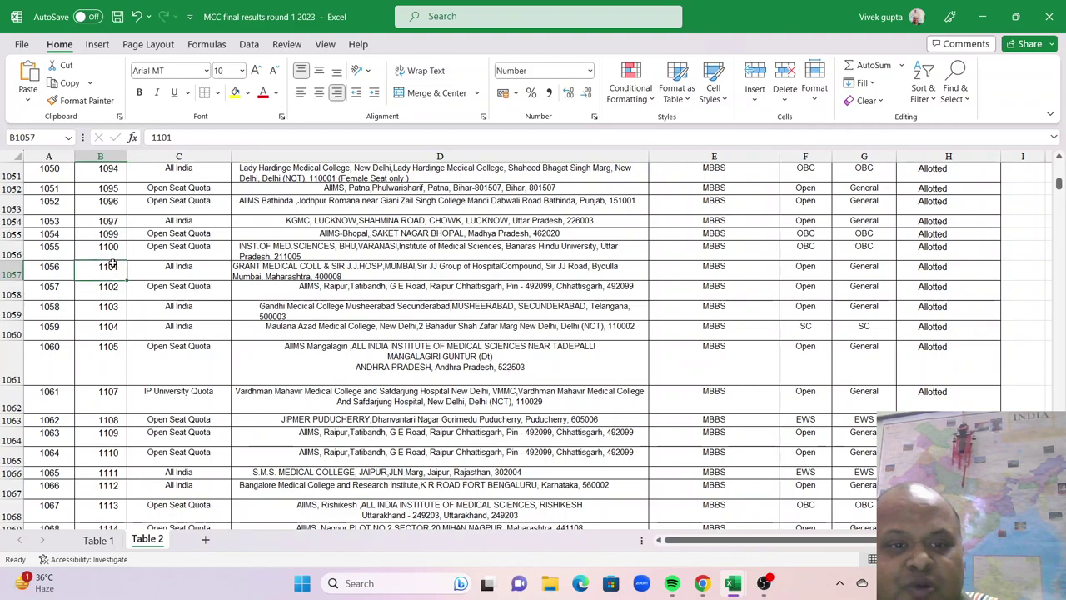
left_click(314, 275)
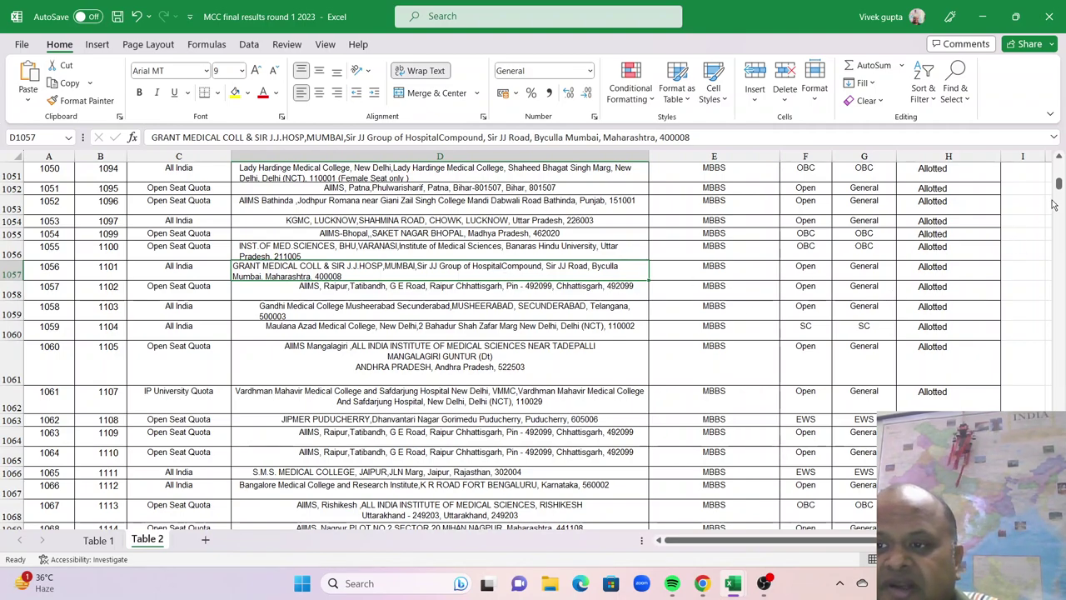
- Filter the MCC results so the Allotted Quota column shows only Delhi University Quota rows
left_click_drag(1060, 185, 1054, 140)
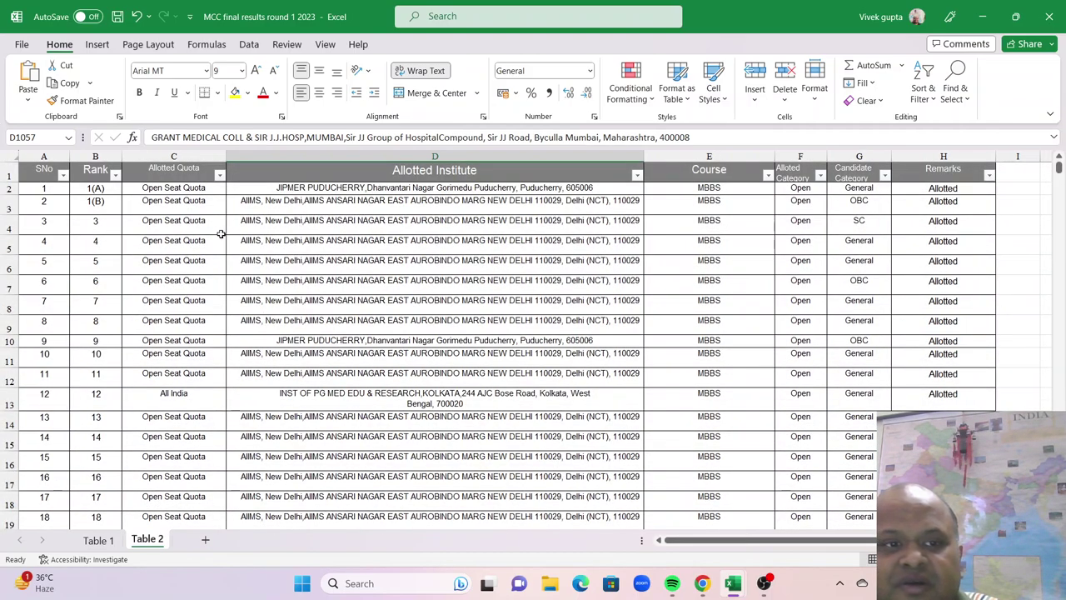
left_click(219, 174)
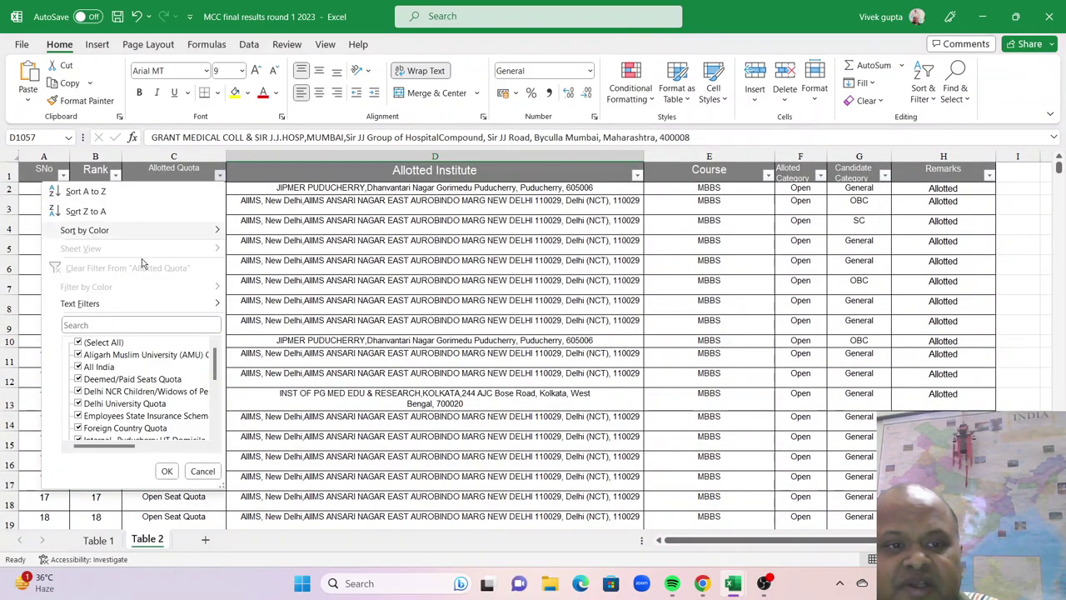
left_click(78, 353)
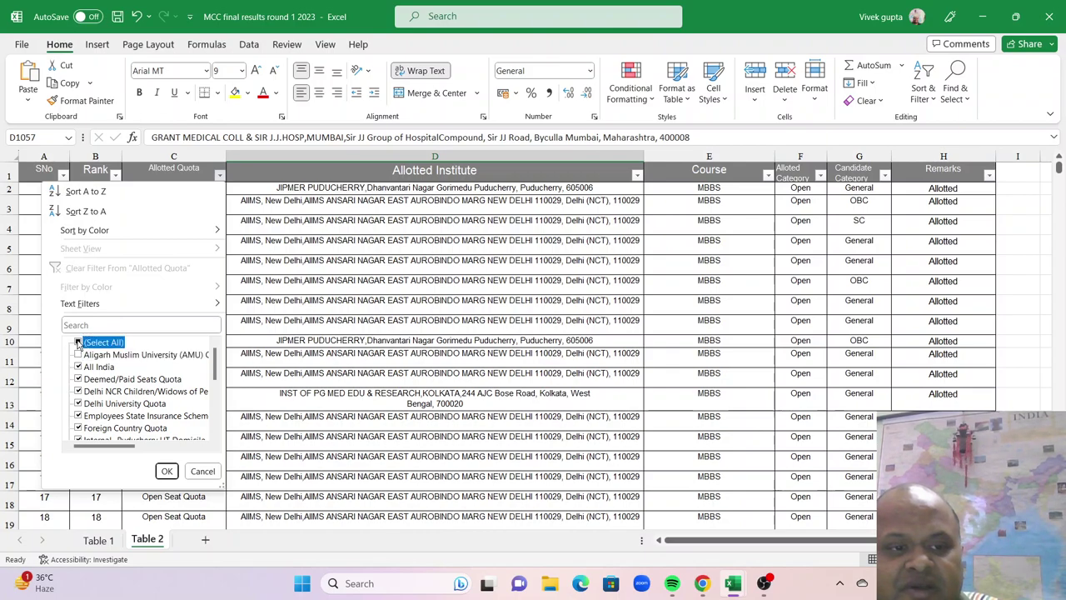
left_click(79, 341)
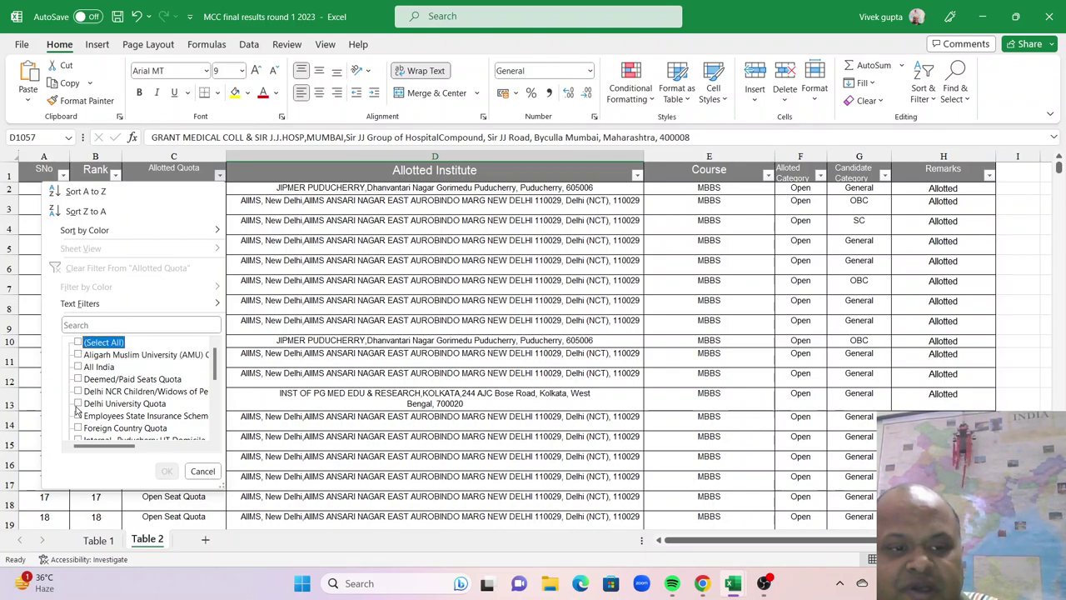
left_click(78, 404)
left_click(166, 471)
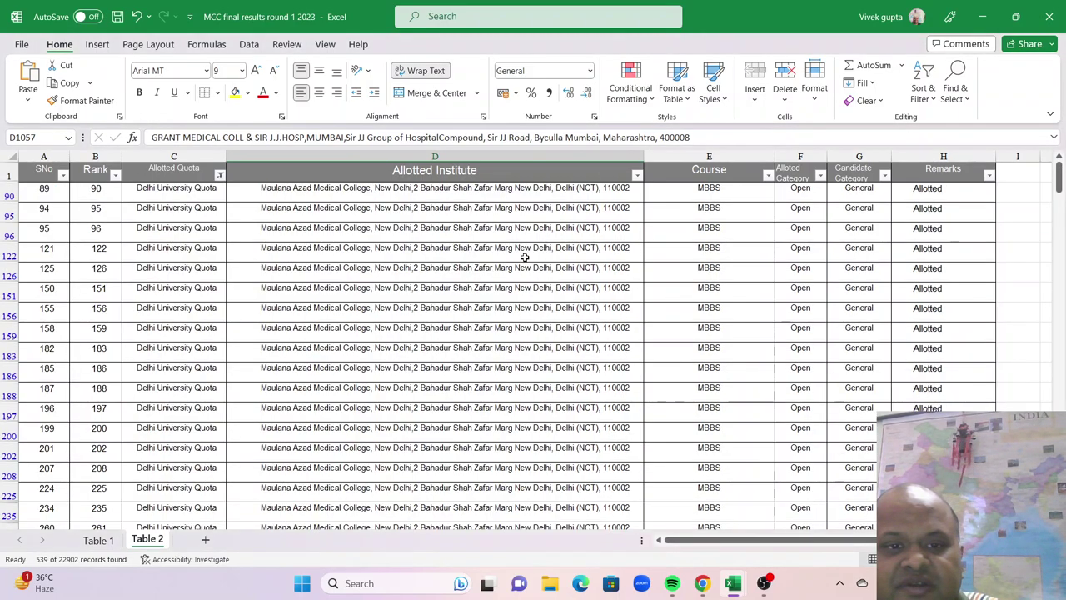
- Look through the top Delhi University Quota rows and filter out BDS so the Course column shows only MBBS
scroll(549, 273, "down", 20)
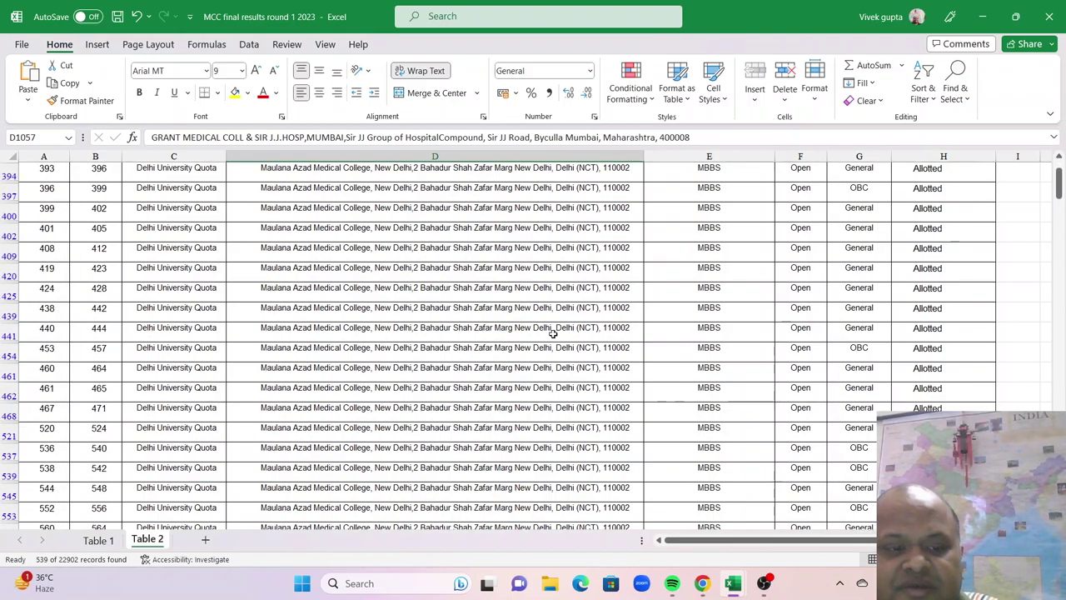
scroll(552, 333, "down", 5)
mouse_move(1058, 185)
left_mouse_down()
mouse_move(1059, 292)
mouse_move(1058, 170)
left_mouse_up()
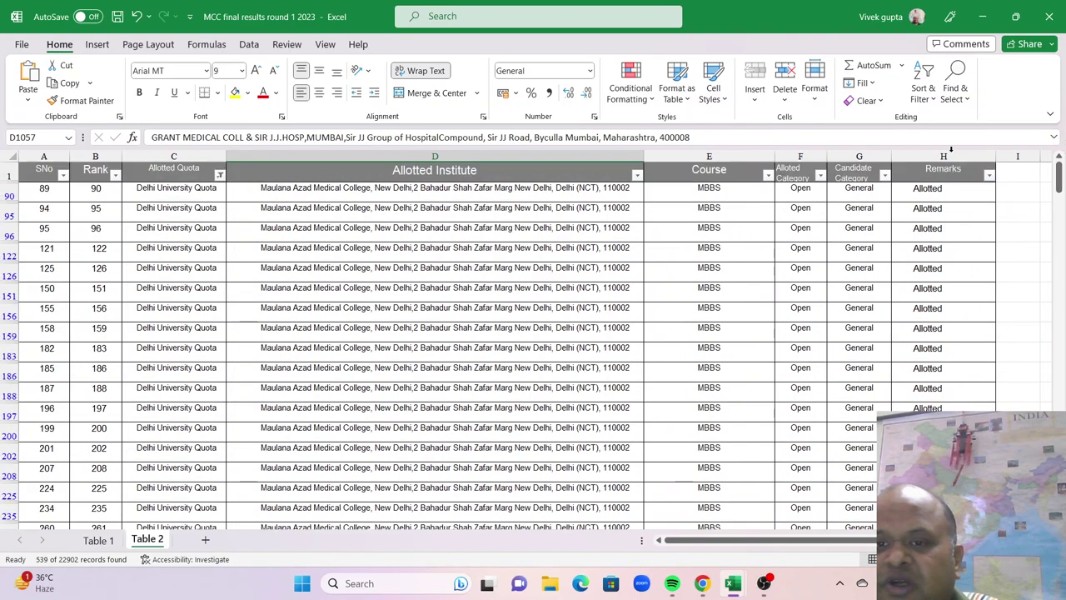
left_click(767, 175)
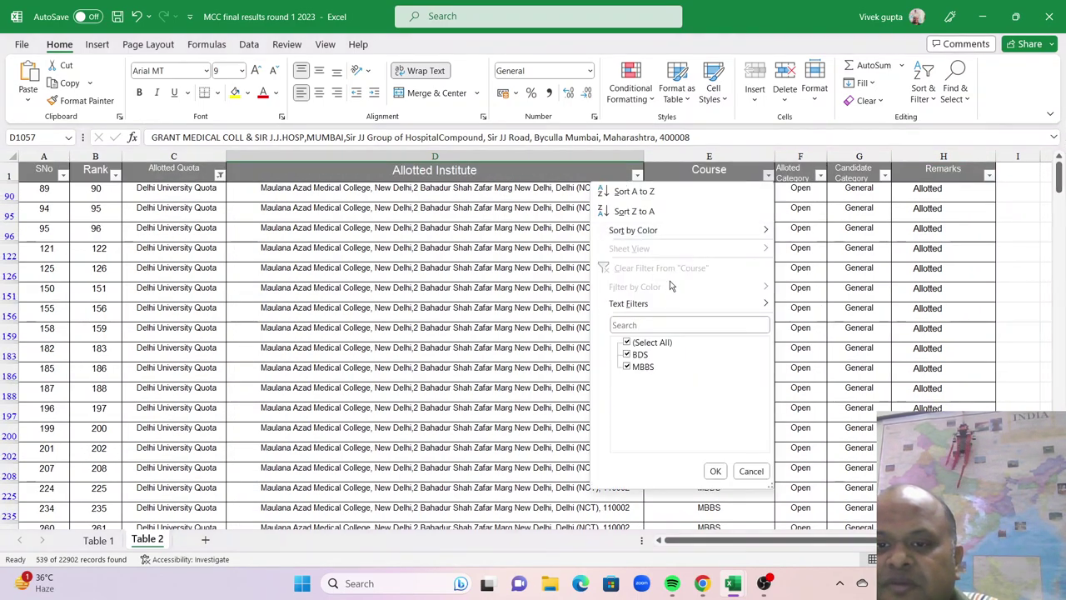
left_click(627, 354)
left_click(714, 470)
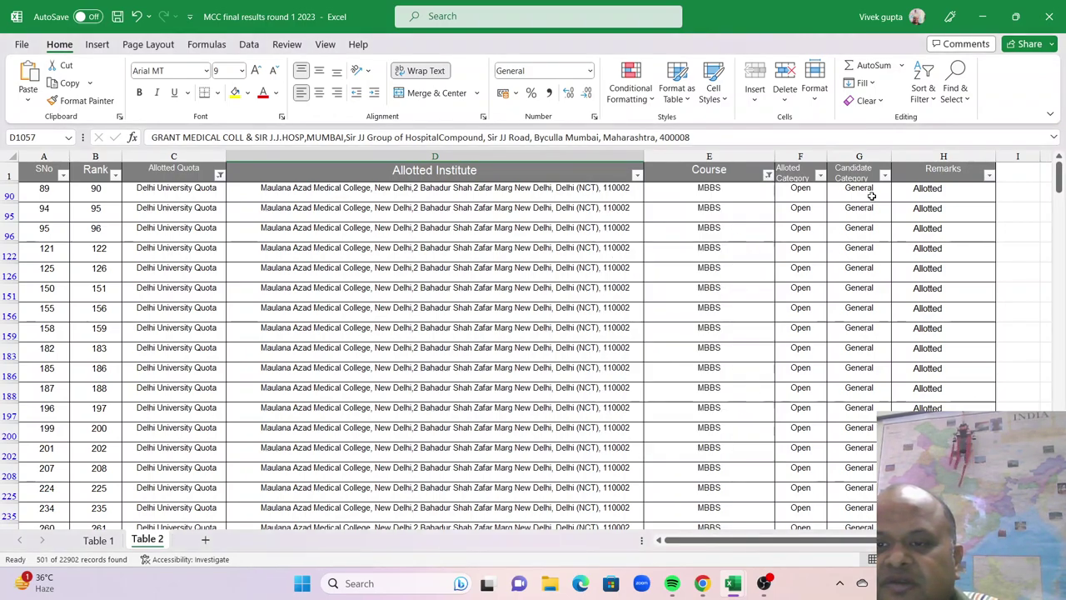
- Filter the Alloted Category column to show only Open seats
left_click(820, 175)
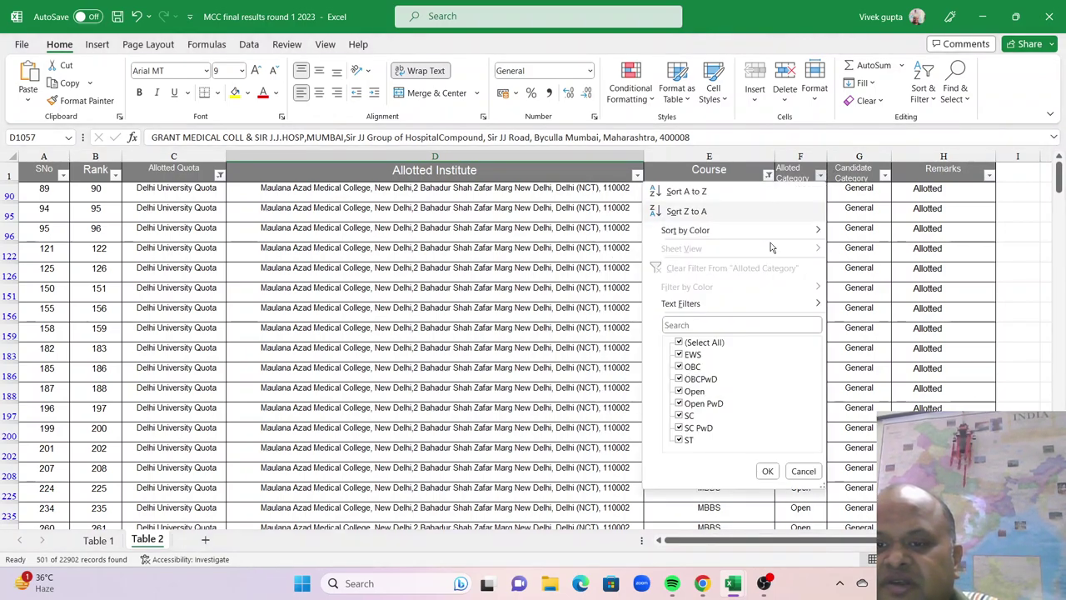
left_click(678, 343)
left_click(678, 390)
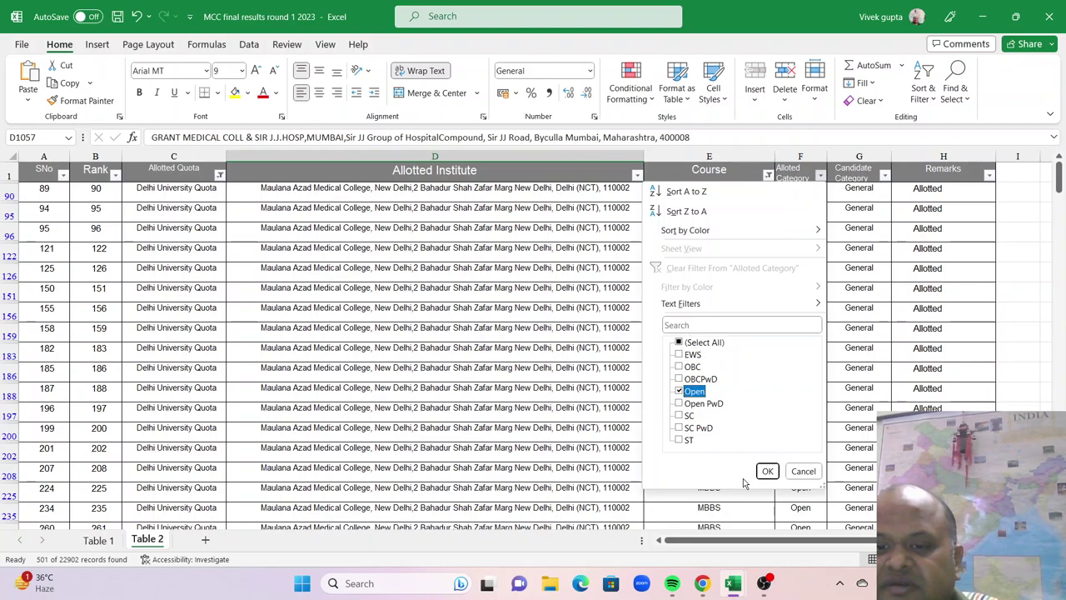
left_click(767, 471)
- Examine the ranks and colleges of the filtered open MBBS Delhi University Quota seats down past rank 4000 and back up
scroll(403, 405, "down", 2)
scroll(403, 406, "down", 15)
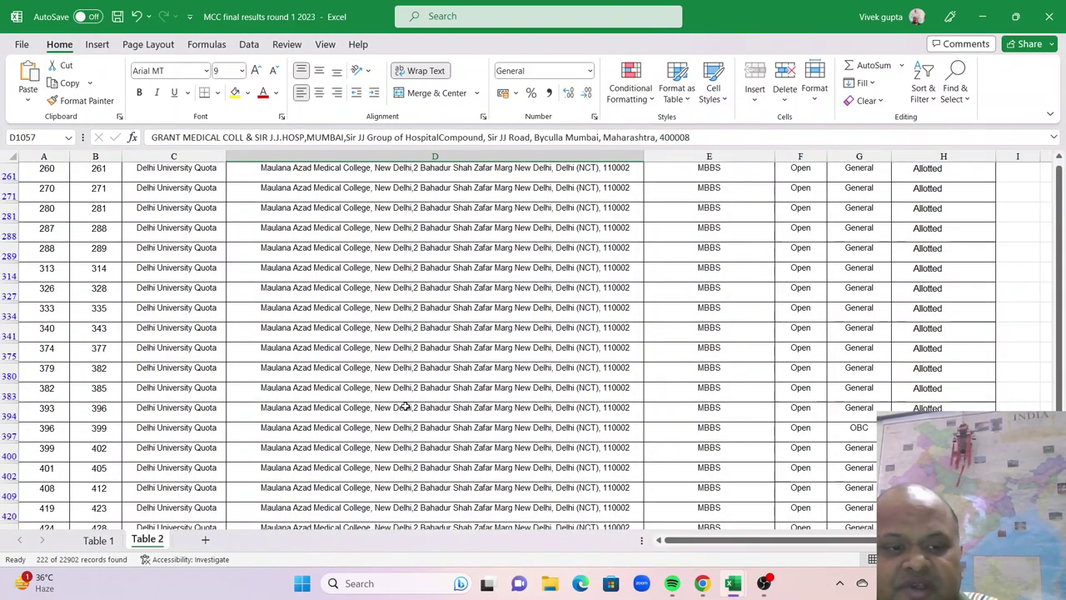
scroll(414, 400, "down", 20)
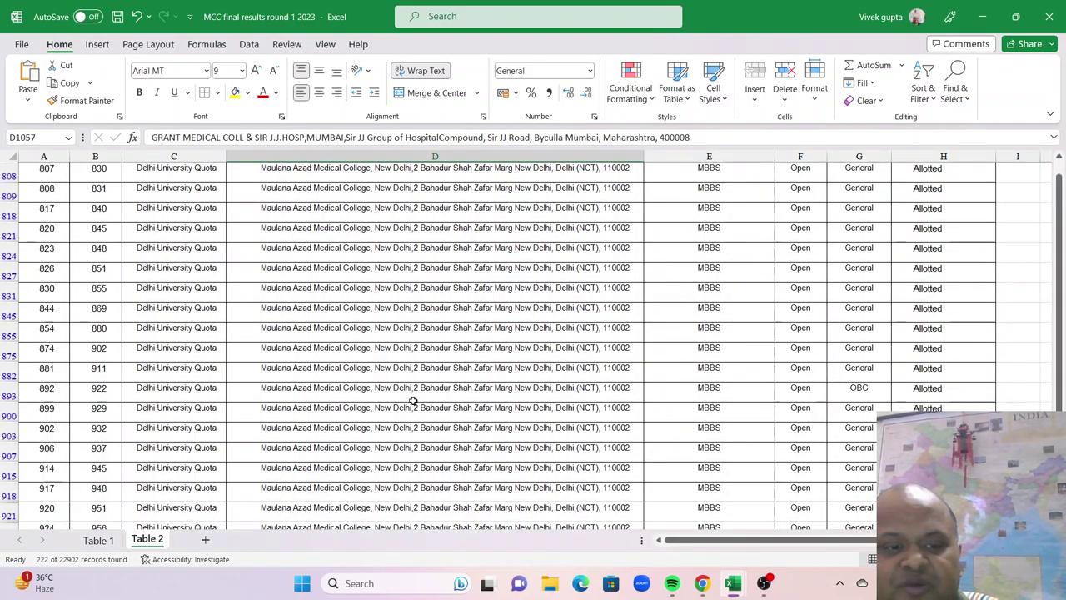
scroll(414, 400, "down", 4)
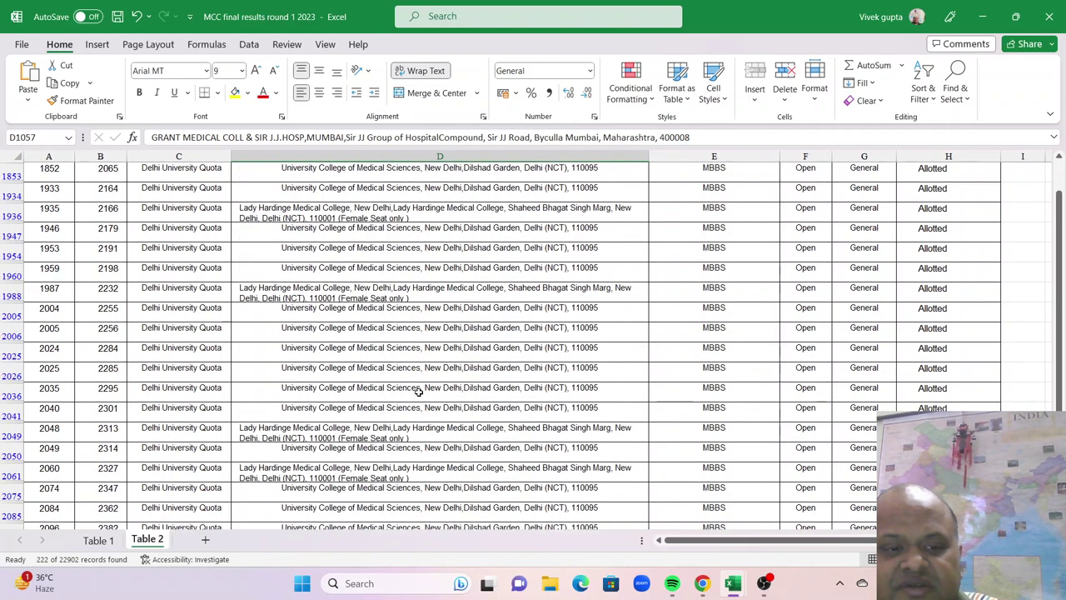
scroll(419, 391, "down", 9)
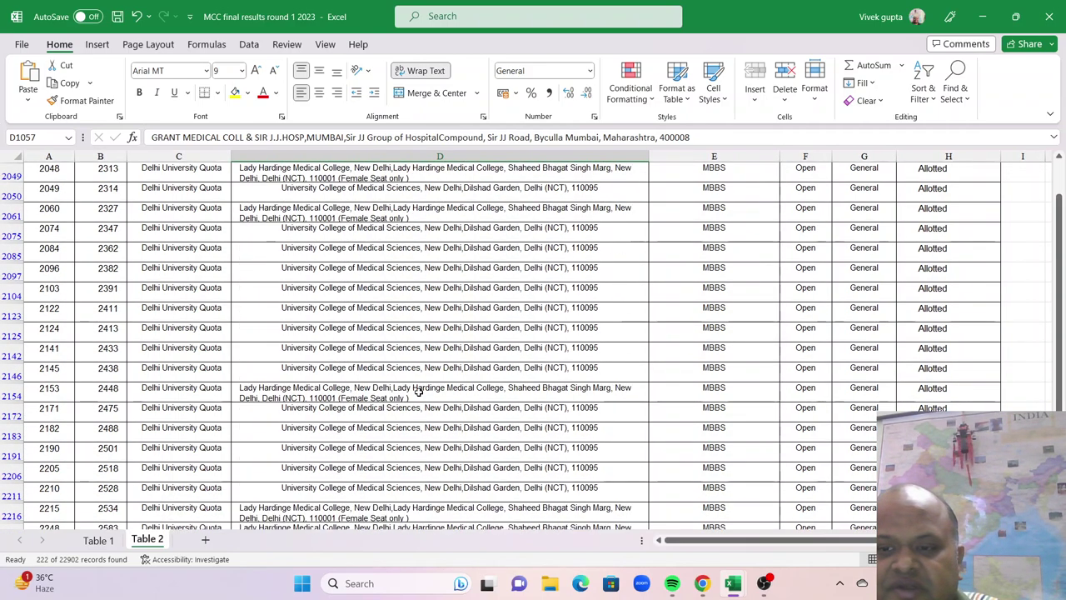
scroll(419, 391, "down", 15)
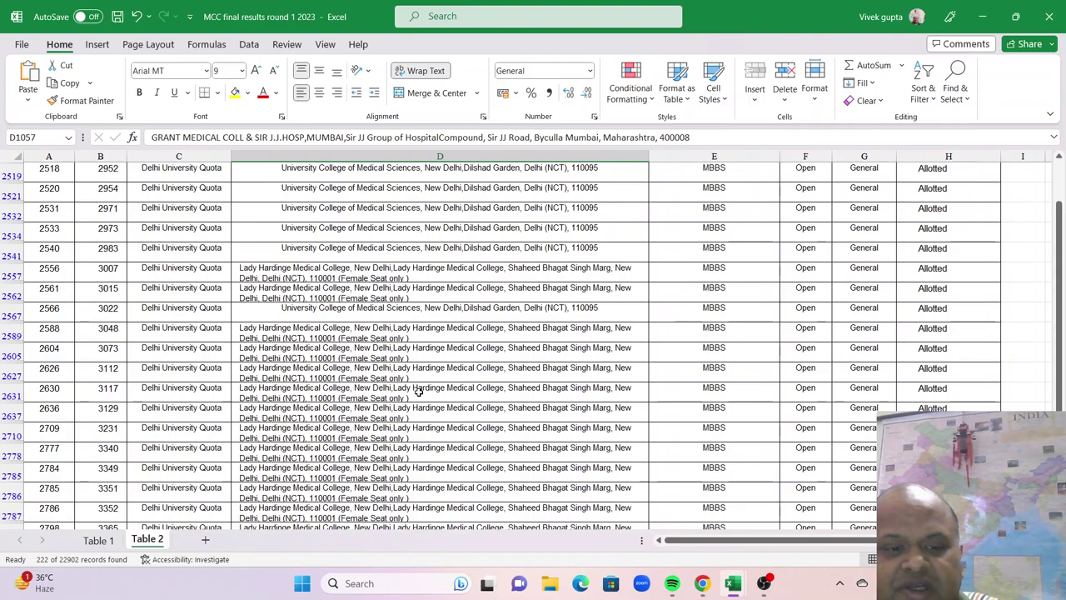
scroll(419, 391, "down", 15)
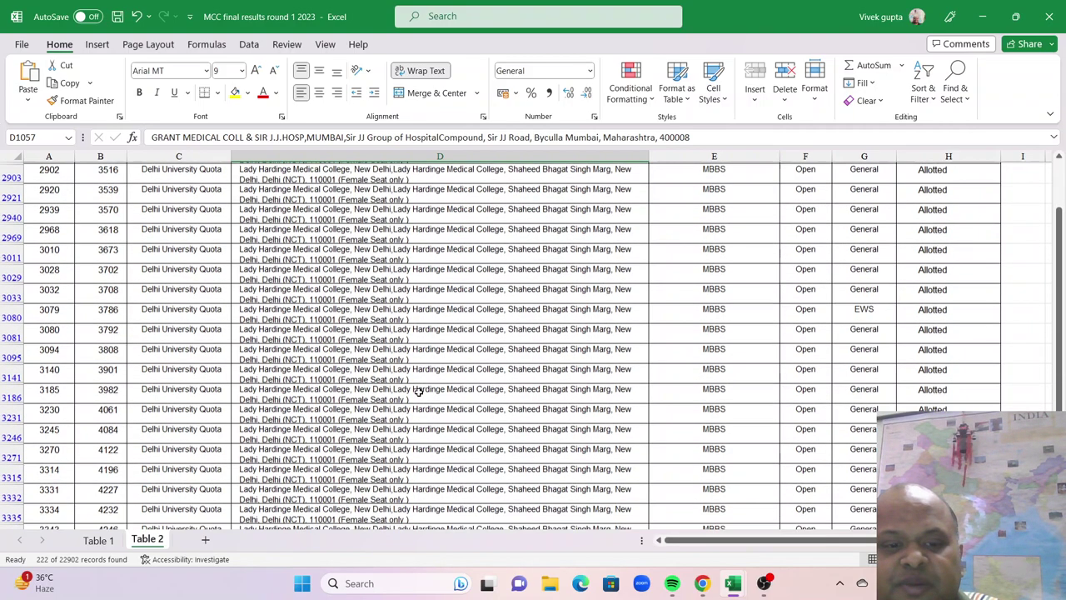
scroll(419, 391, "down", 5)
scroll(419, 391, "up", 3)
scroll(419, 391, "up", 20)
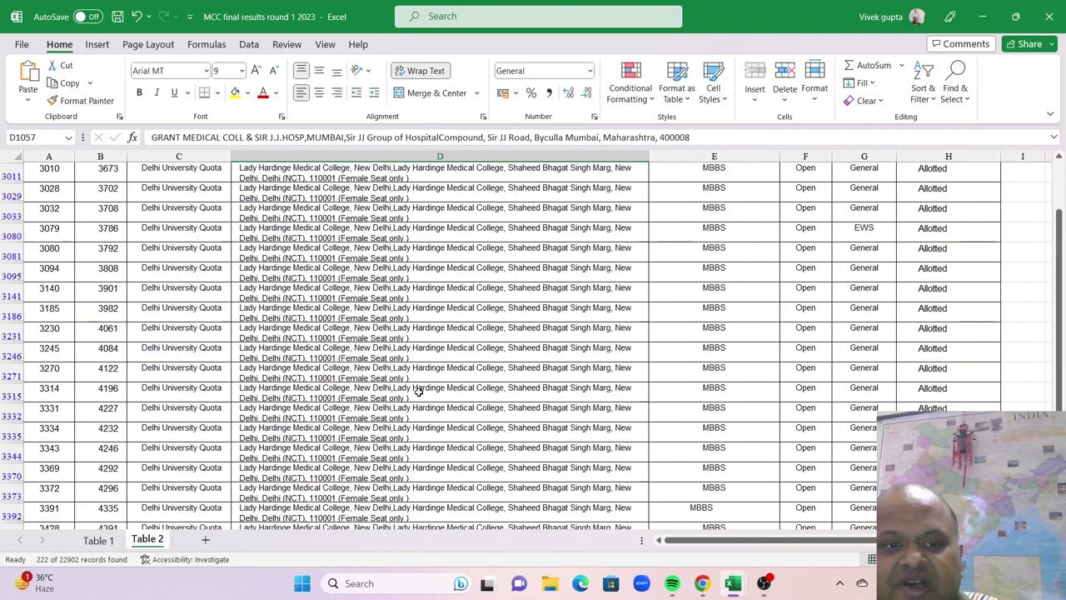
scroll(419, 390, "up", 3)
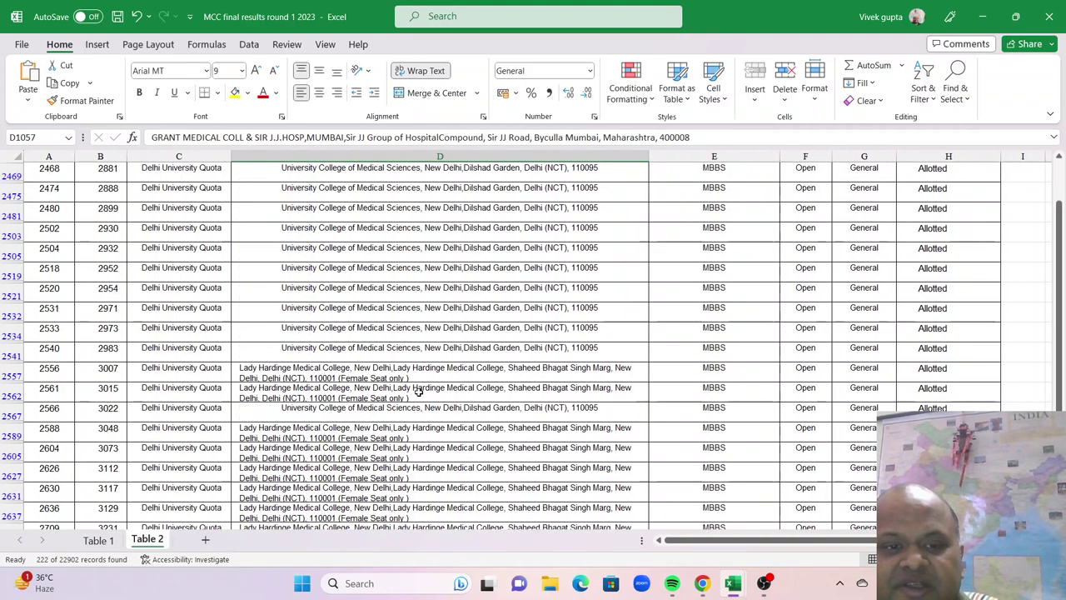
- Switch to the Haryana provisional allotment report and check the third candidate's row and the rank and allotted institute of the fourth candidate
mouse_move(732, 583)
left_click(662, 514)
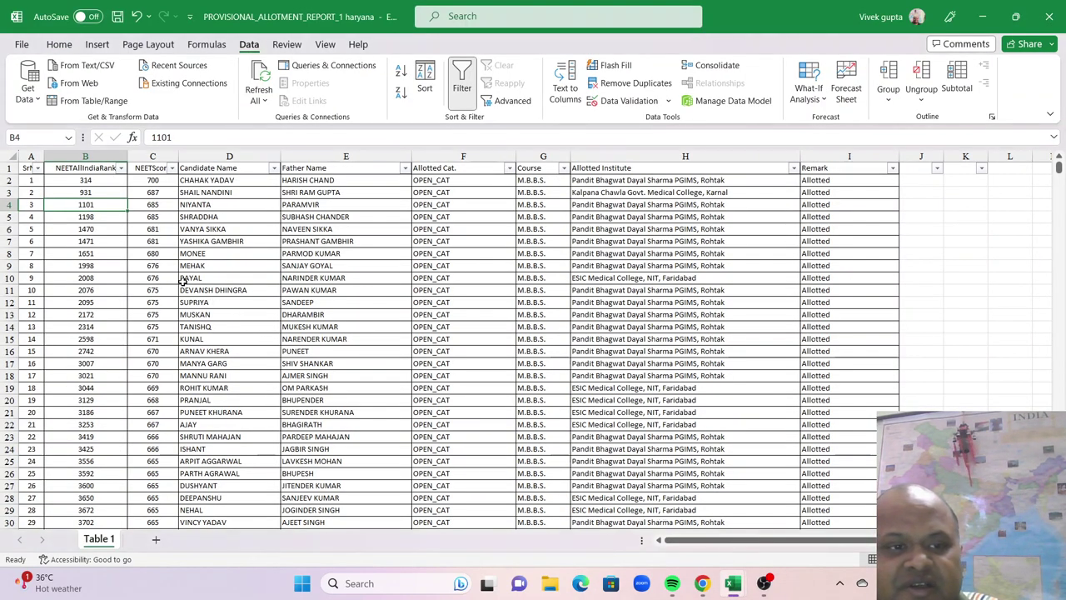
left_click(255, 204)
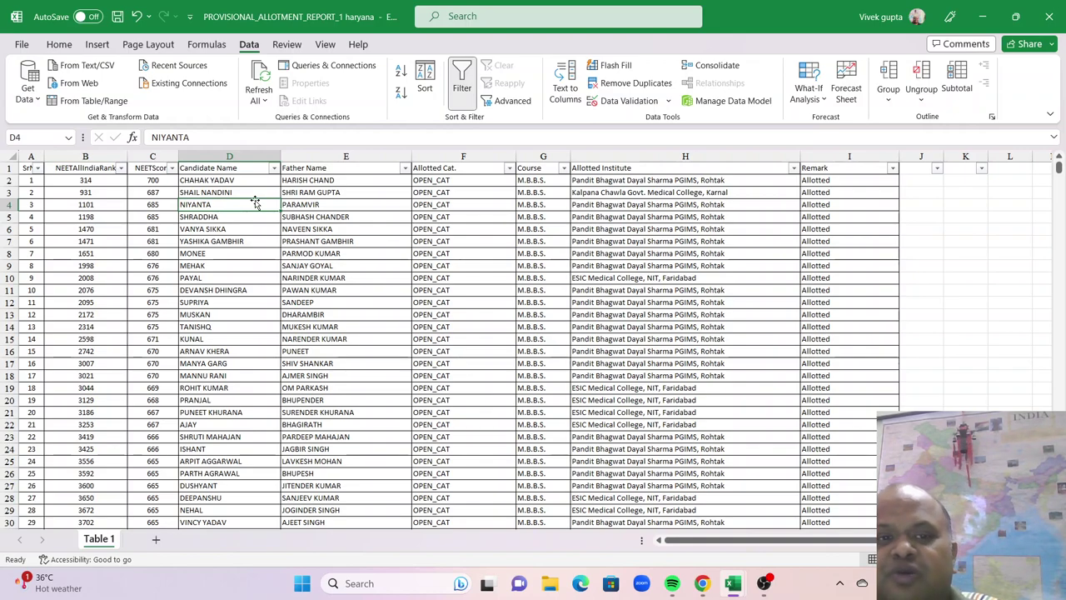
left_click(110, 216)
mouse_move(729, 585)
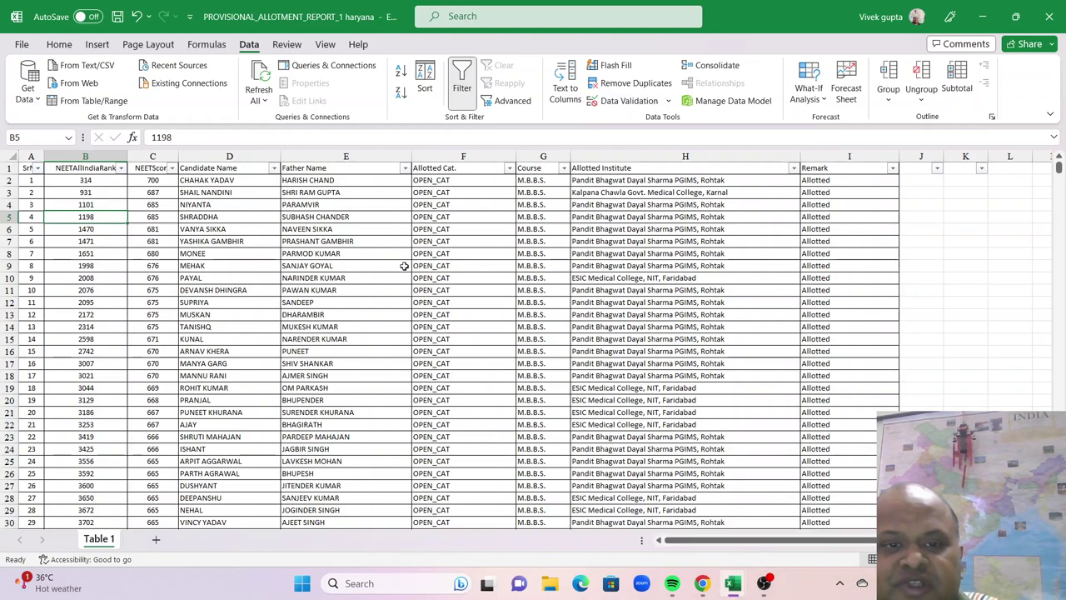
left_click(616, 218)
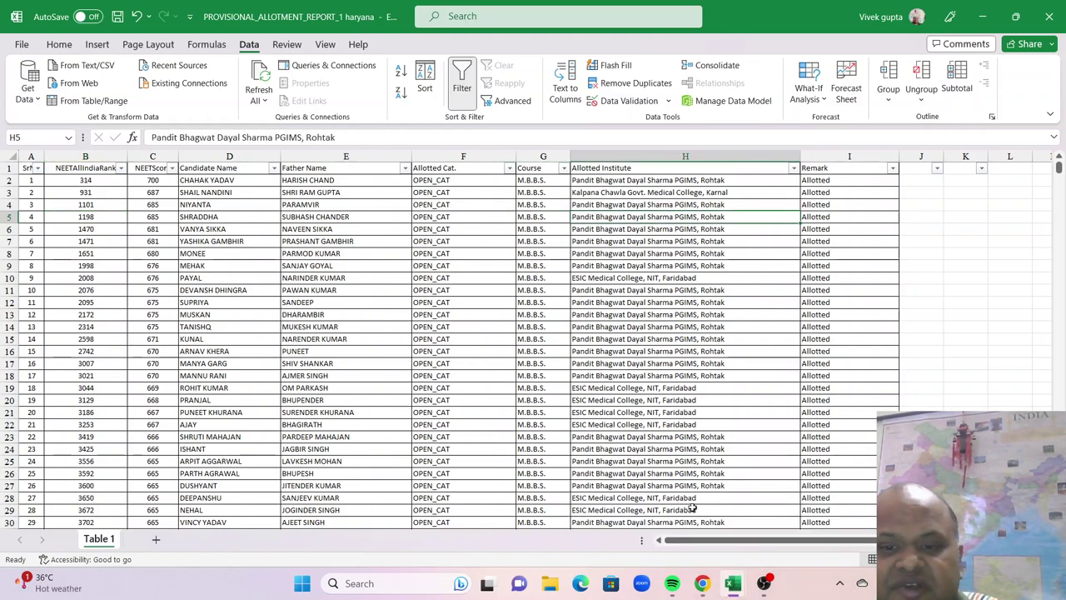
- Return to the MCC results workbook and examine which Delhi colleges were allotted around rank 1198 and at the better ranks above it
mouse_move(733, 583)
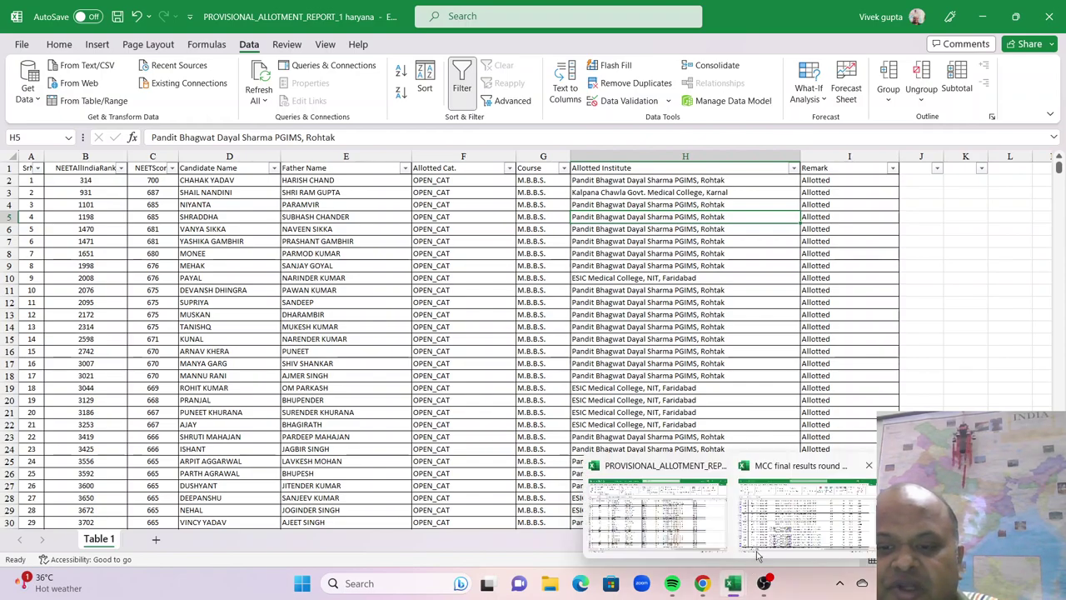
left_click(772, 512)
scroll(301, 398, "up", 20)
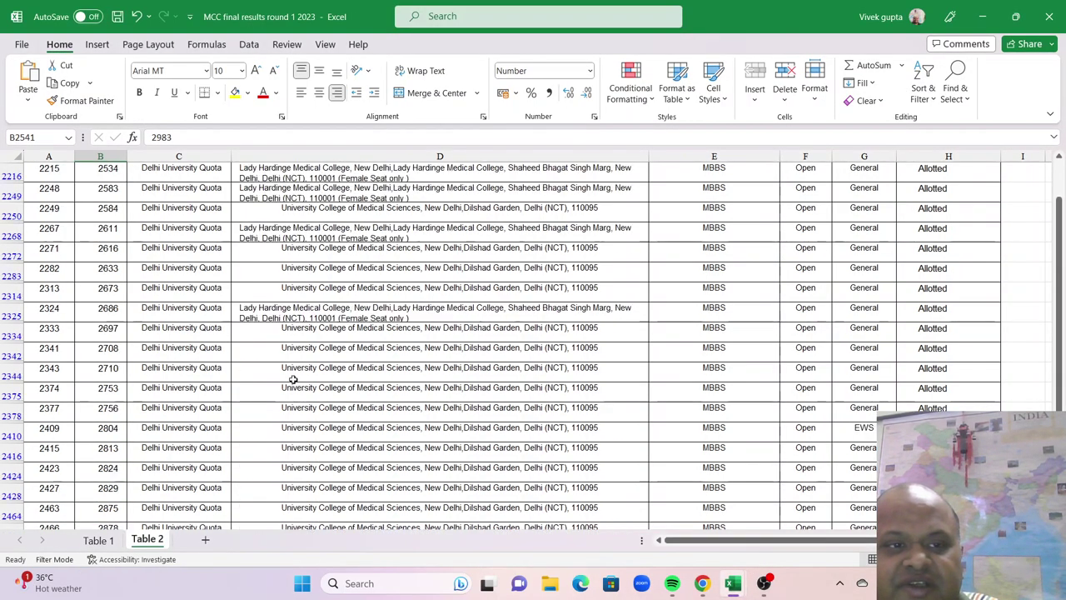
scroll(293, 379, "up", 10)
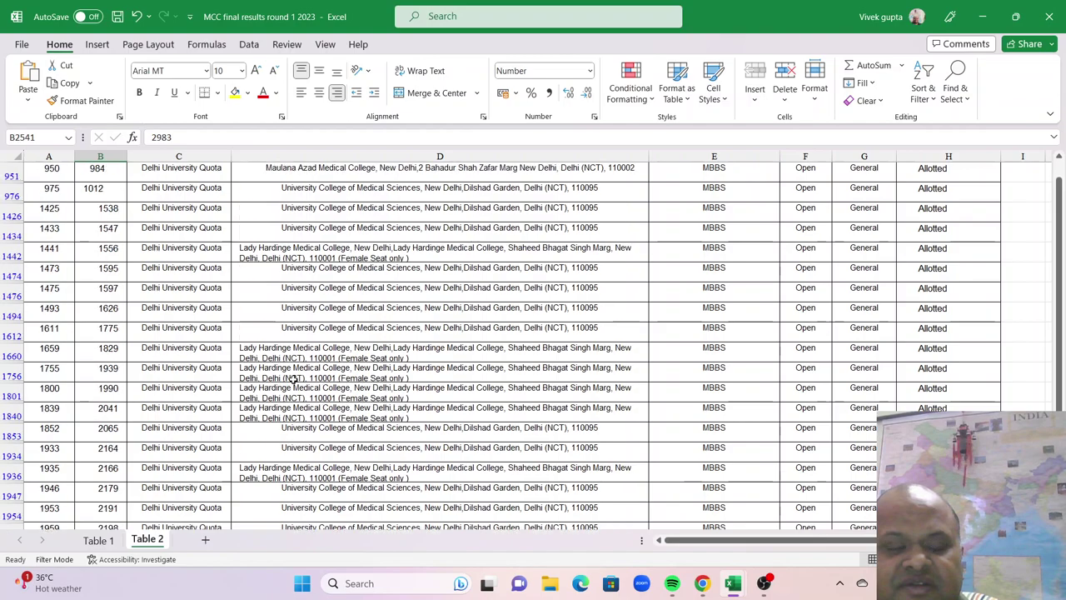
scroll(293, 379, "down", 1)
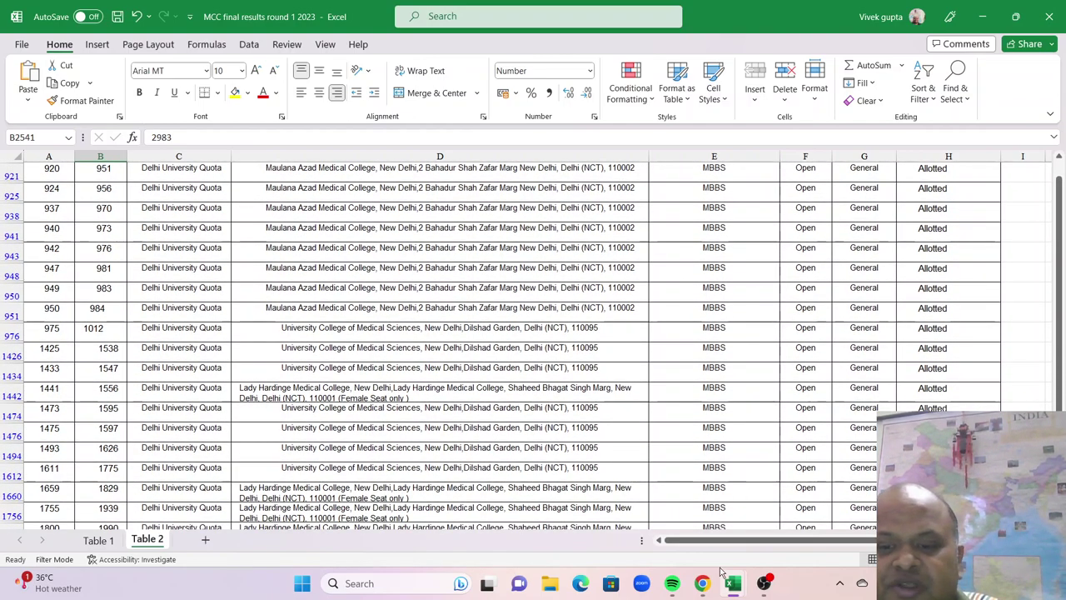
mouse_move(731, 580)
left_click(749, 526)
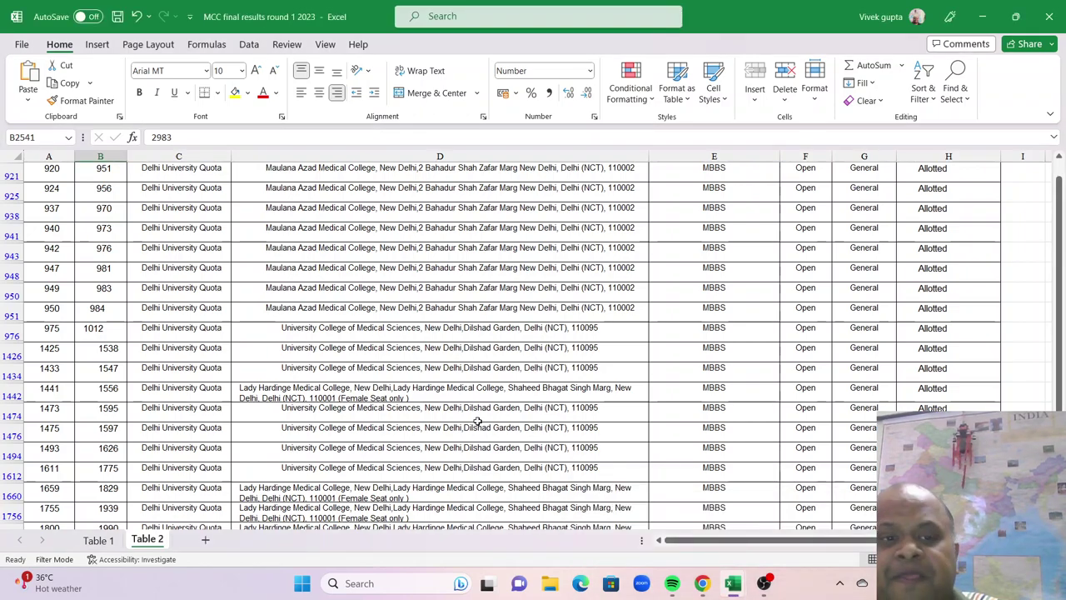
scroll(477, 421, "up", 5)
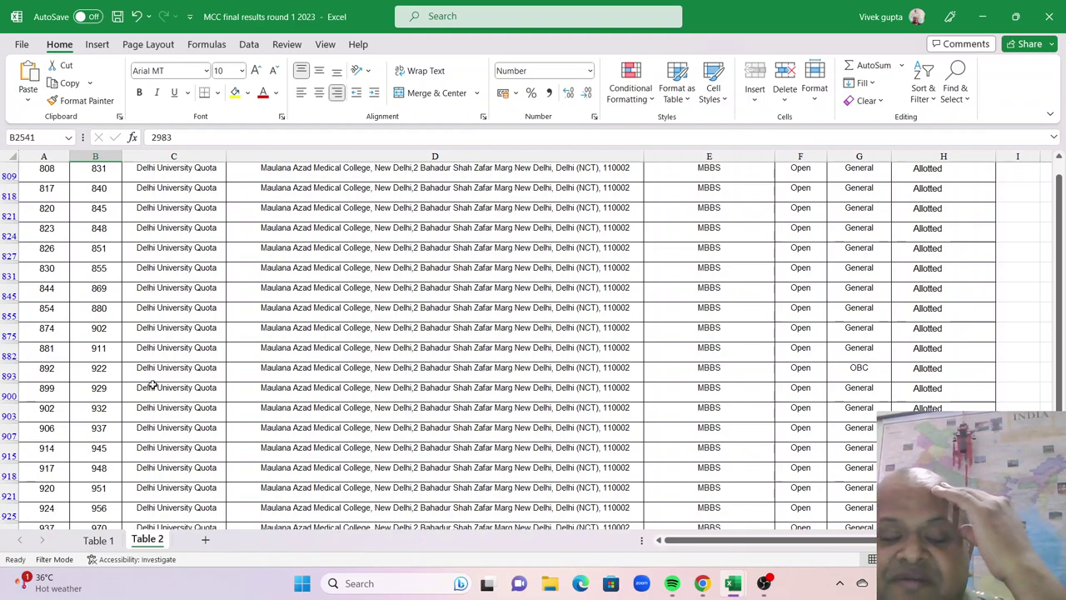
scroll(152, 383, "up", 2)
scroll(153, 383, "up", 10)
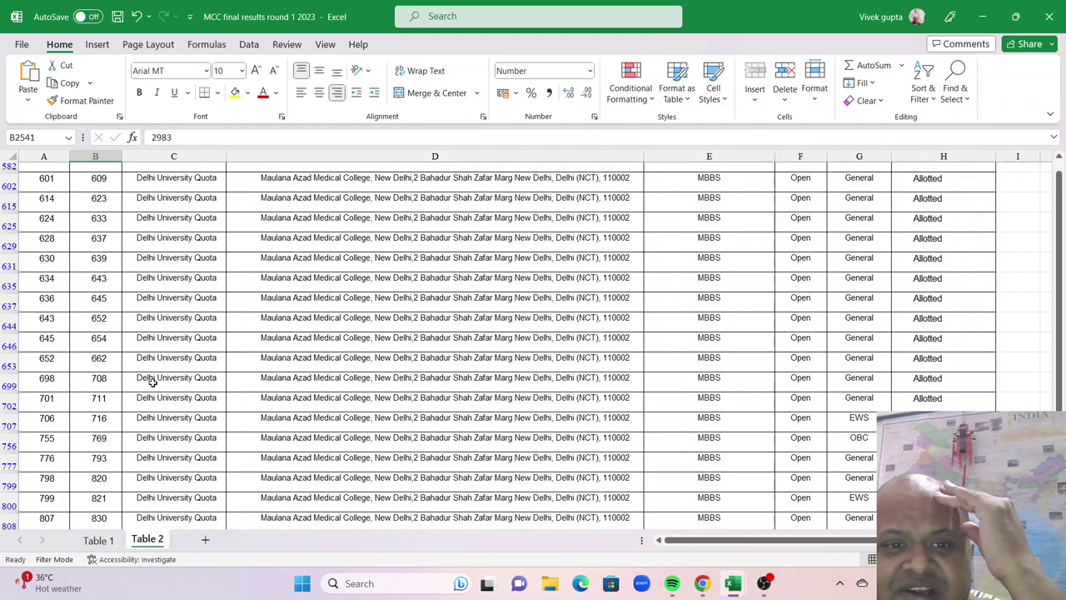
scroll(153, 383, "up", 5)
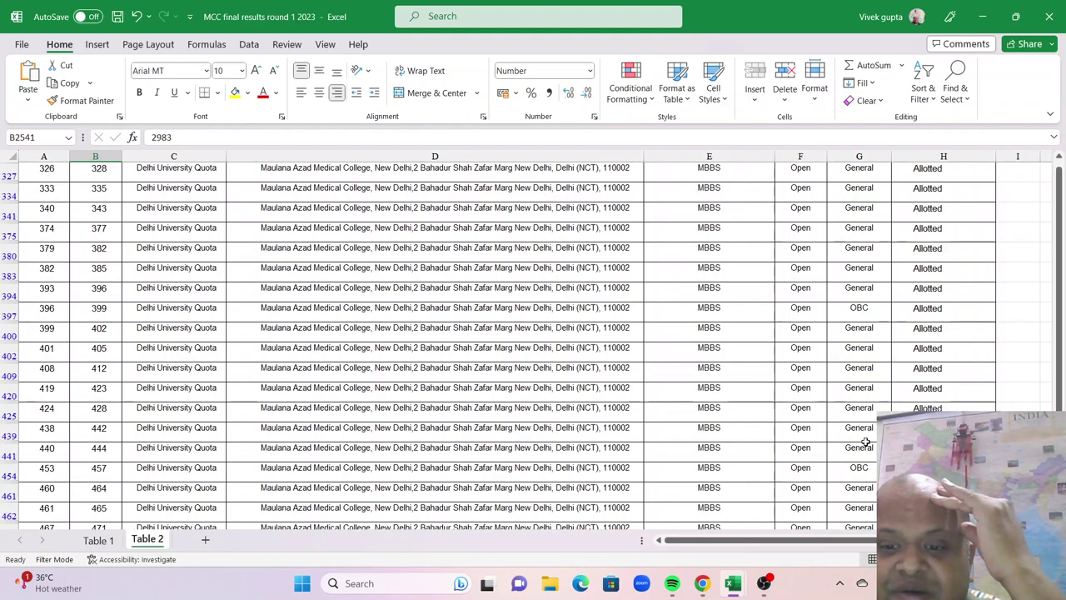
- Switch back to the Haryana report and review the All India ranks from 1101 to 2076 and the score at rank 2598
mouse_move(737, 592)
left_click(672, 533)
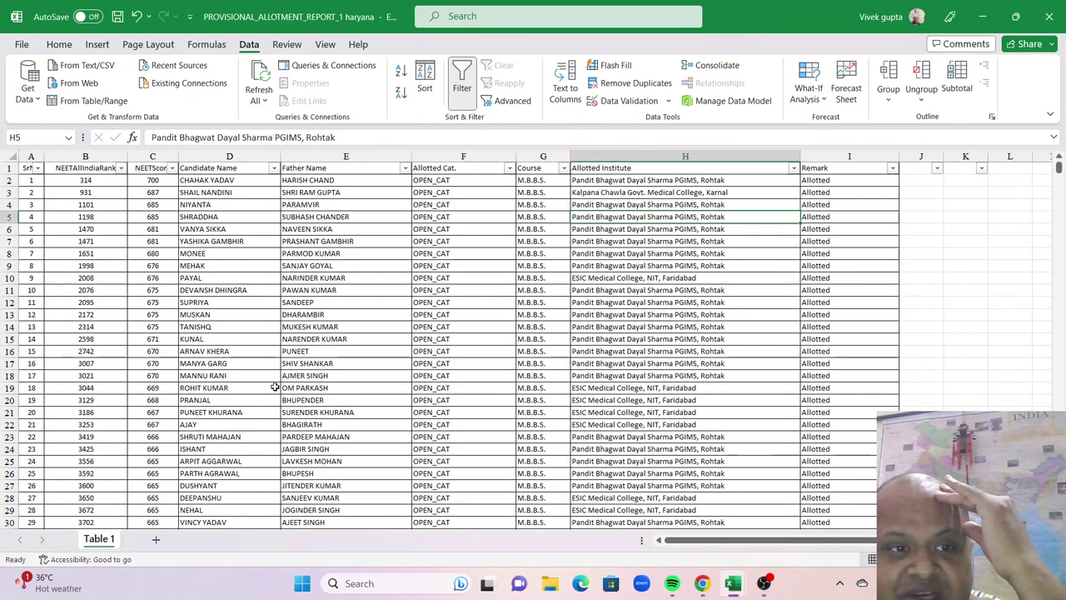
left_click_drag(106, 204, 111, 278)
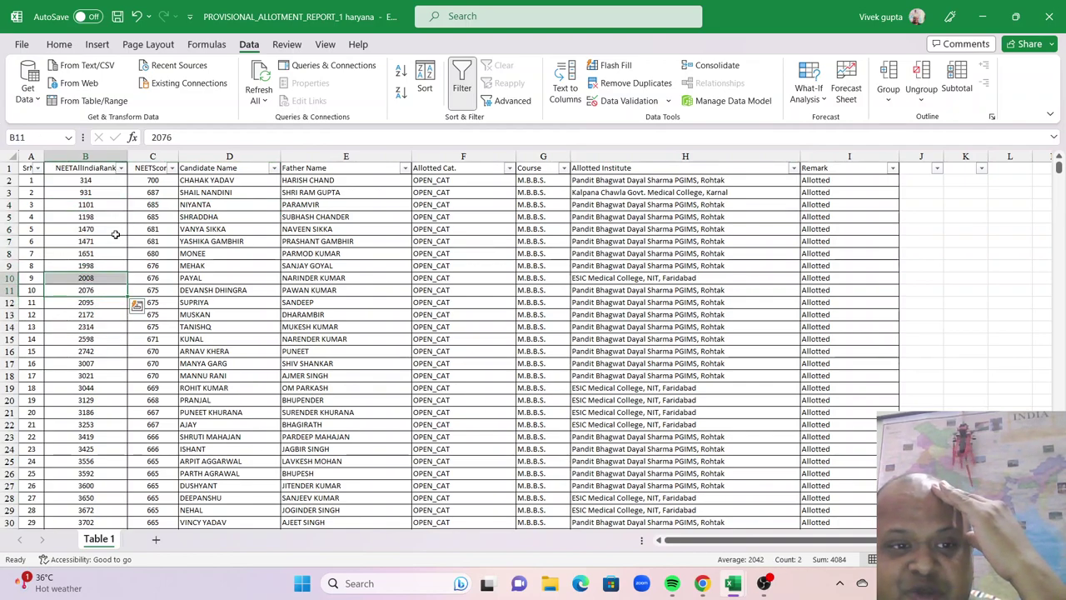
left_click(115, 234)
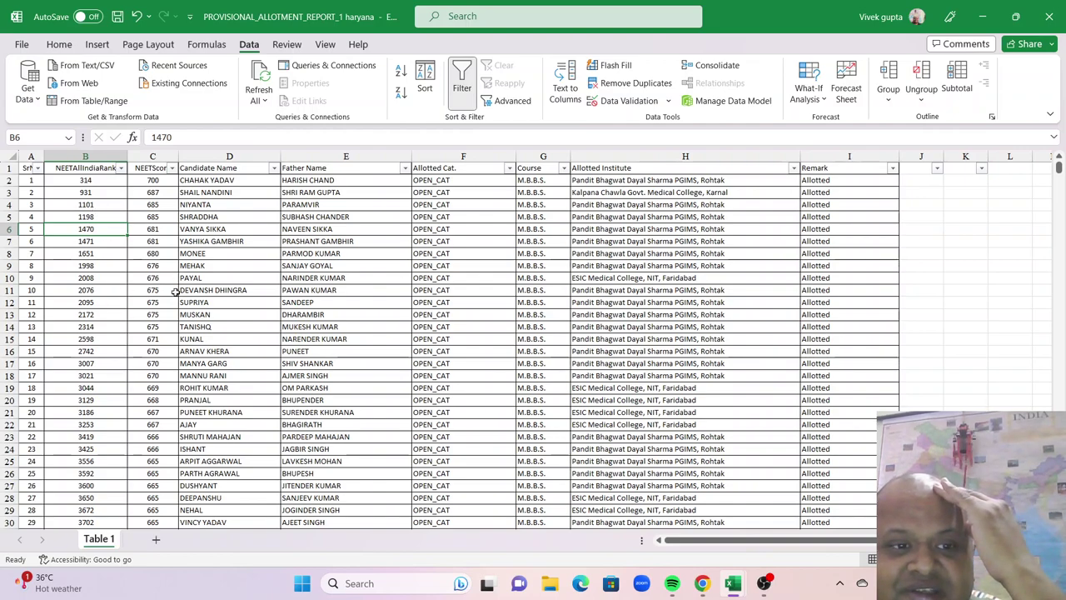
left_click(174, 338)
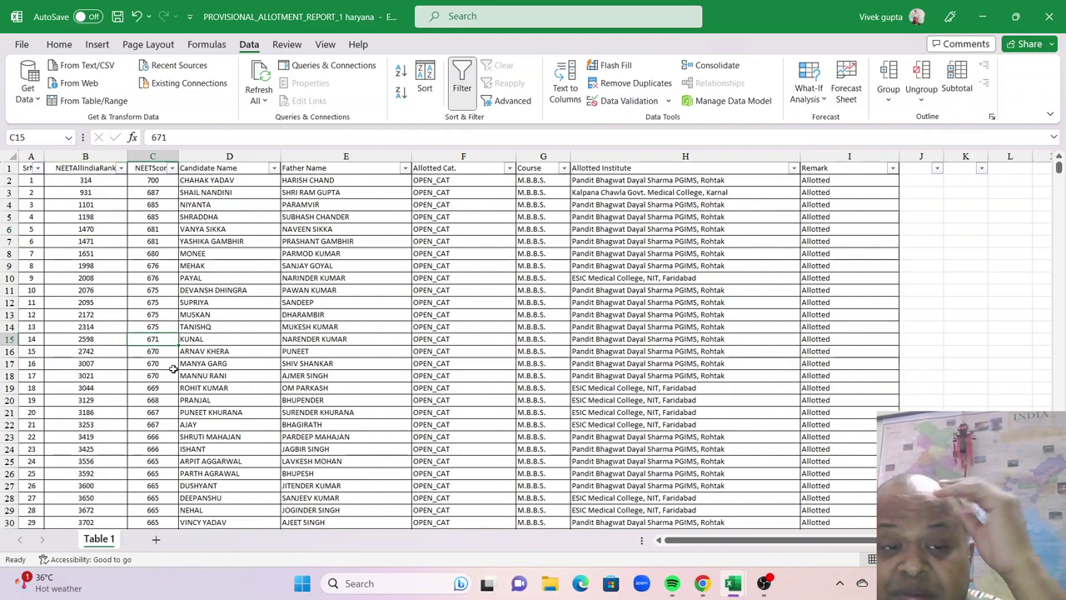
- Examine the NEET scores and All India ranks of the open-category candidates from rank 2172 to about 3650
left_click_drag(166, 301, 166, 436)
left_click(158, 319)
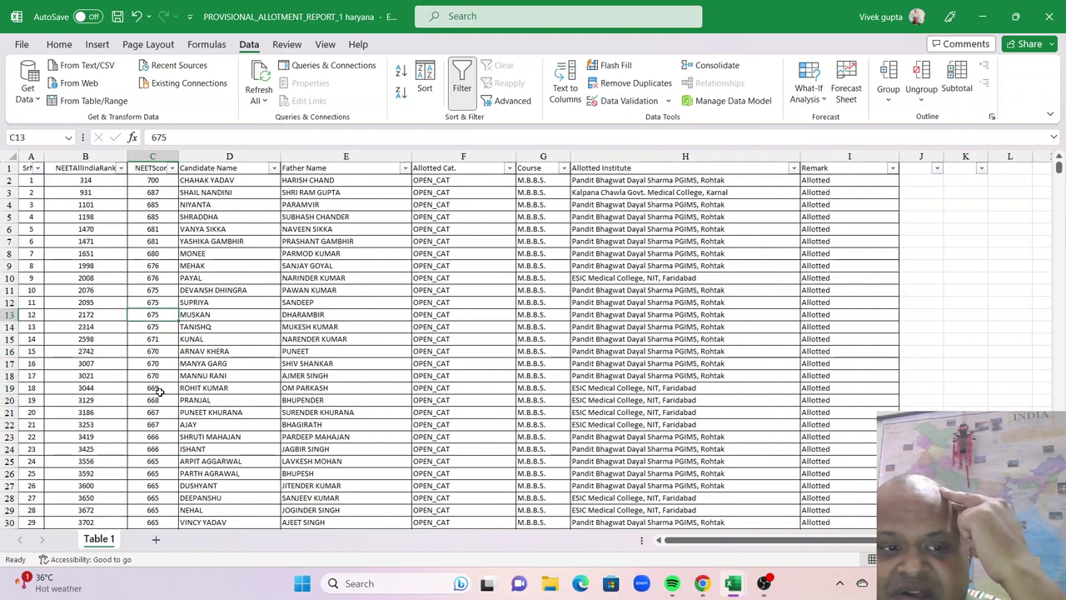
left_click_drag(85, 314, 93, 504)
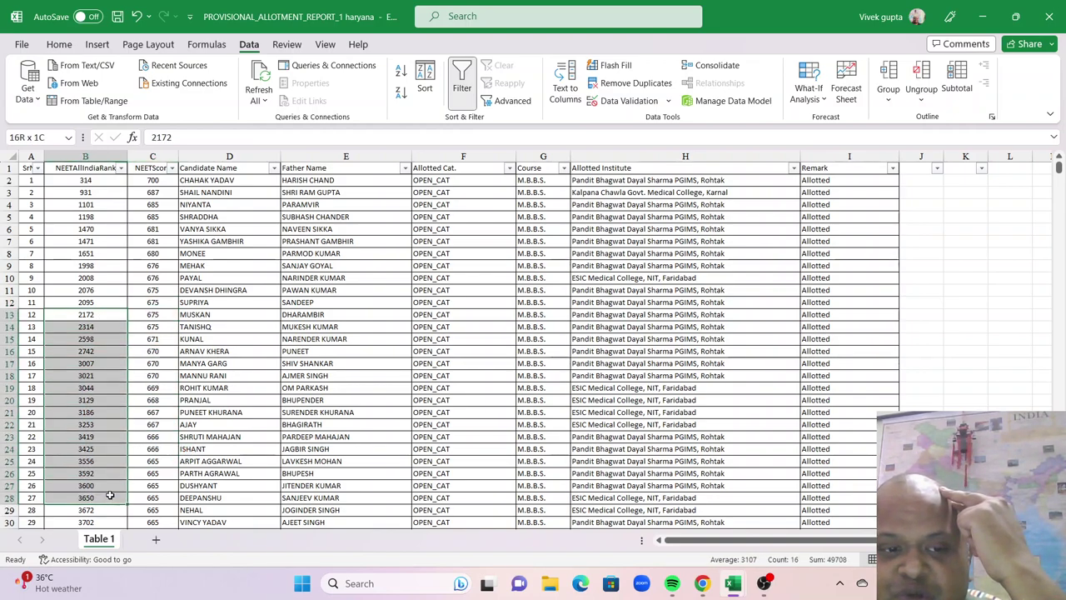
left_click(333, 473)
left_click(86, 448)
left_click(85, 400)
left_click_drag(91, 310, 154, 387)
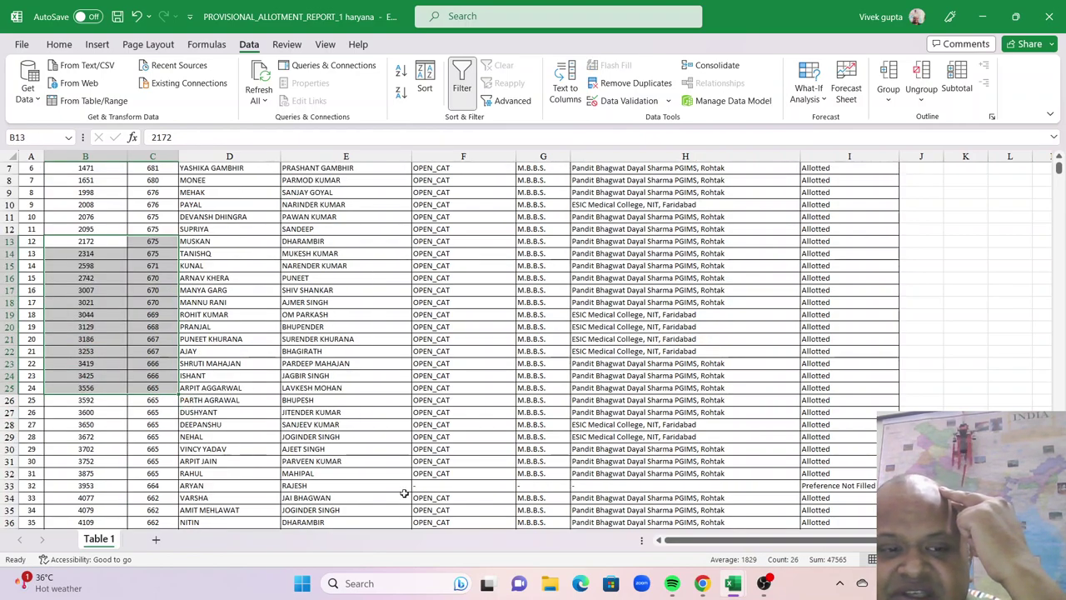
- Review the ranks, scores and allotted institutes of the open-category candidates beyond rank 4000, and return to the first row
scroll(190, 405, "down", 3)
left_click(190, 425)
left_click(137, 450)
scroll(137, 450, "down", 15)
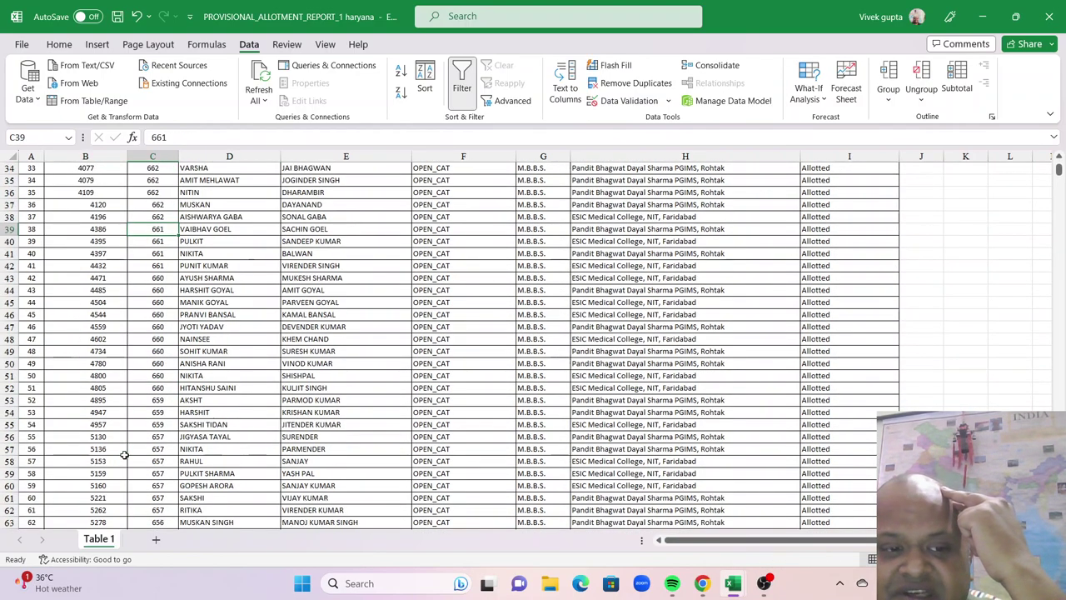
scroll(124, 454, "down", 1)
scroll(123, 454, "down", 3)
scroll(123, 454, "up", 20)
scroll(123, 454, "up", 4)
- Filter the Allotted Cat. column to BCB only and look over the filtered list down to its last row
left_click(429, 305)
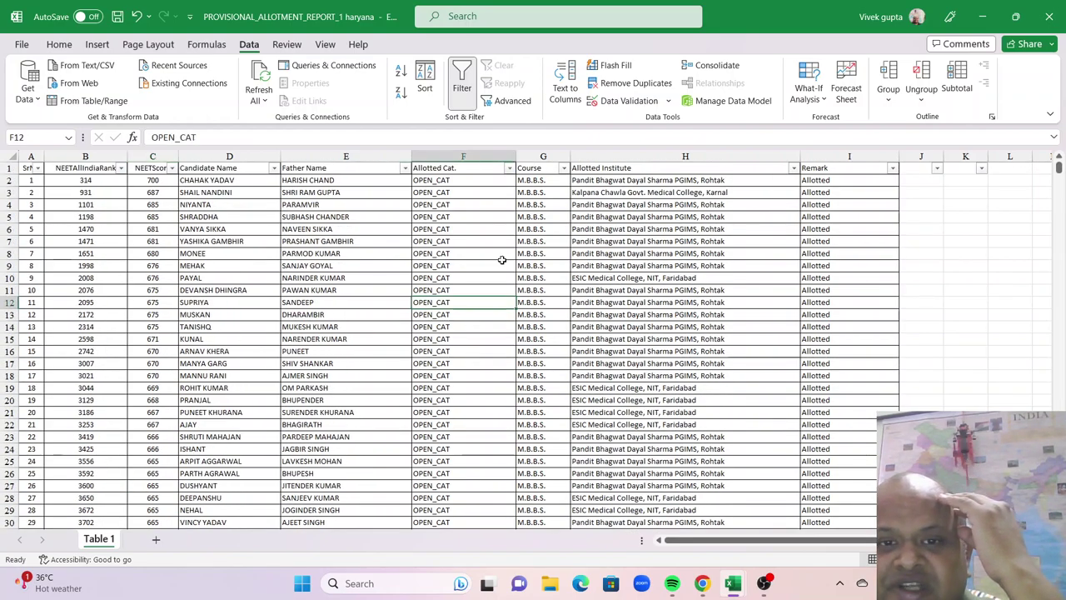
left_click(509, 170)
left_click(372, 335)
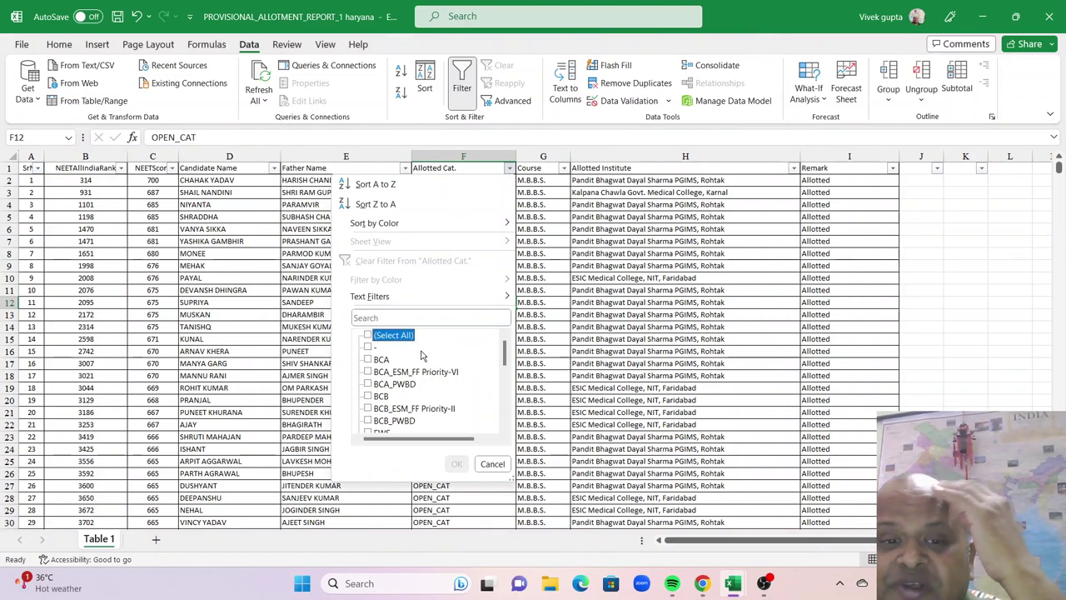
left_click(368, 398)
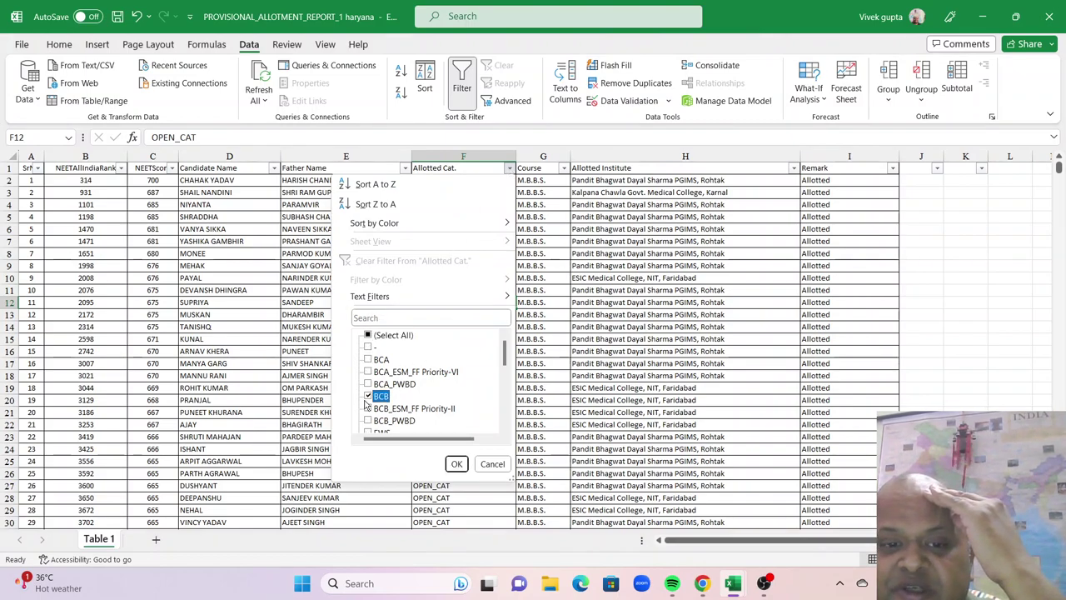
left_click(456, 464)
left_click_drag(1061, 208, 1061, 231)
scroll(269, 415, "down", 1)
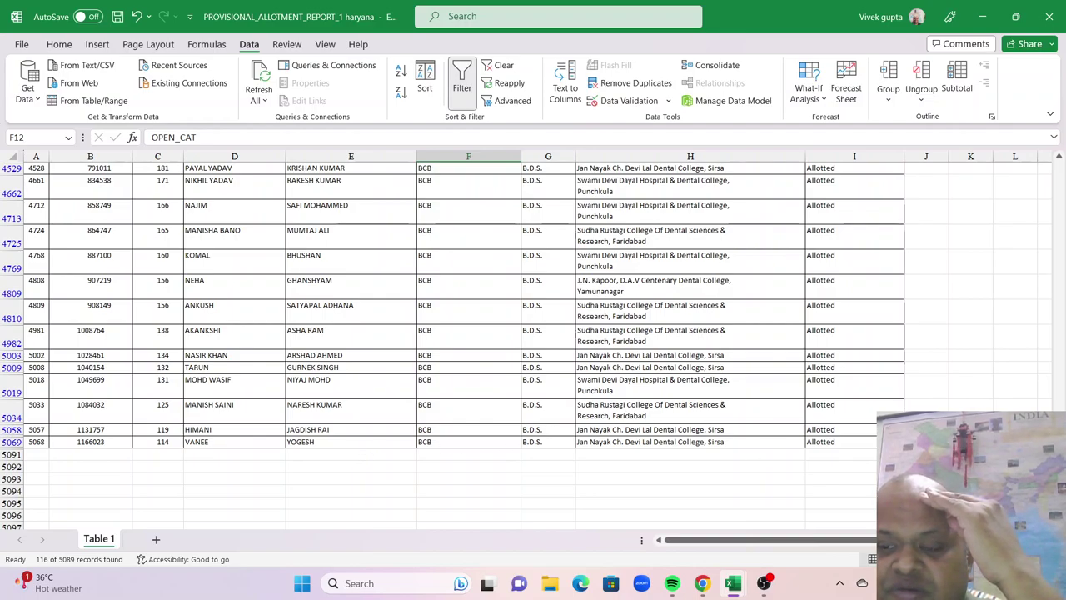
key("ctrl+Home")
- Limit the Course column to M.B.B.S. and look through the filtered BCB allotments to the last row and back
left_click(567, 180)
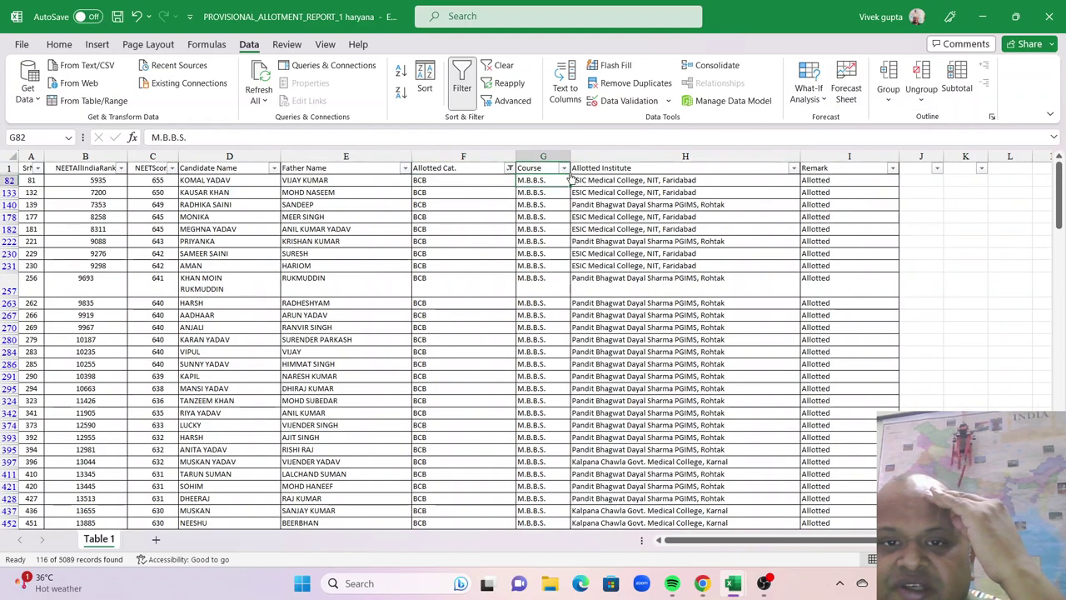
left_click(571, 172)
left_click(562, 168)
left_click(423, 348)
left_click(511, 464)
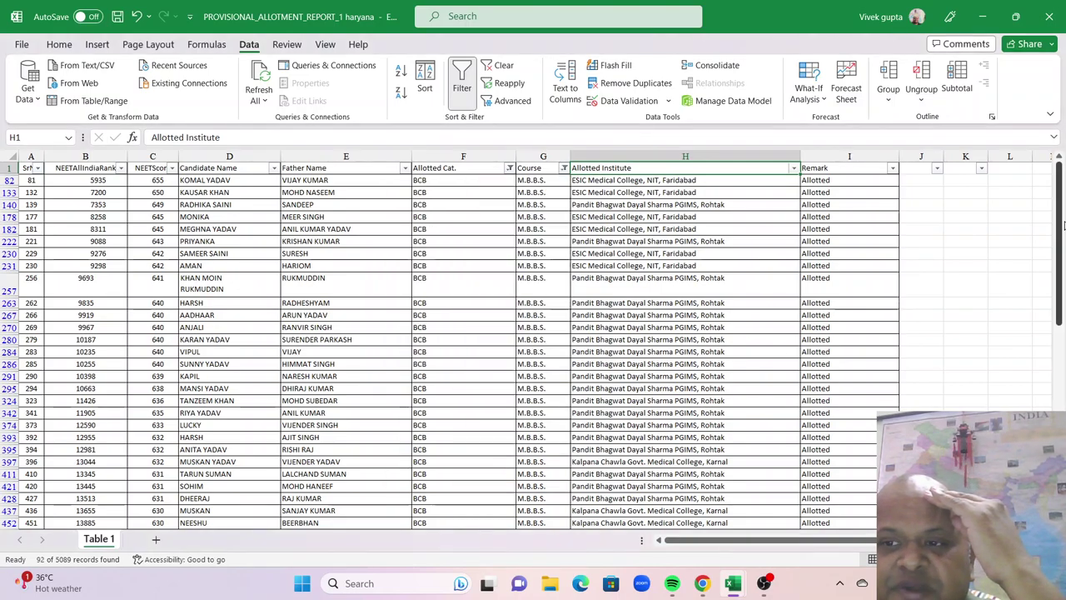
left_click_drag(1063, 233, 1063, 382)
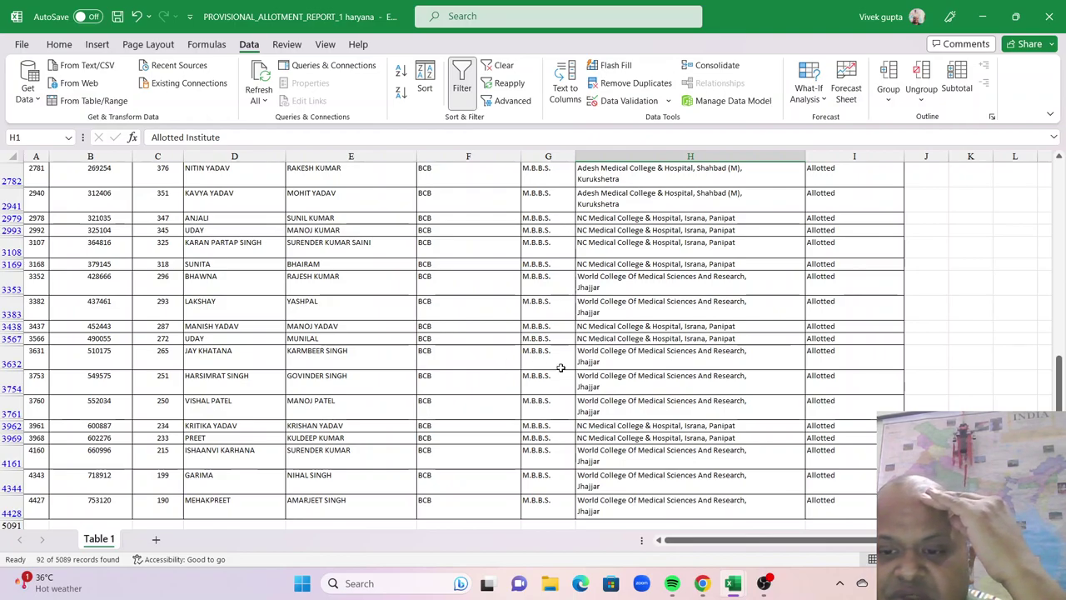
scroll(560, 367, "up", 15)
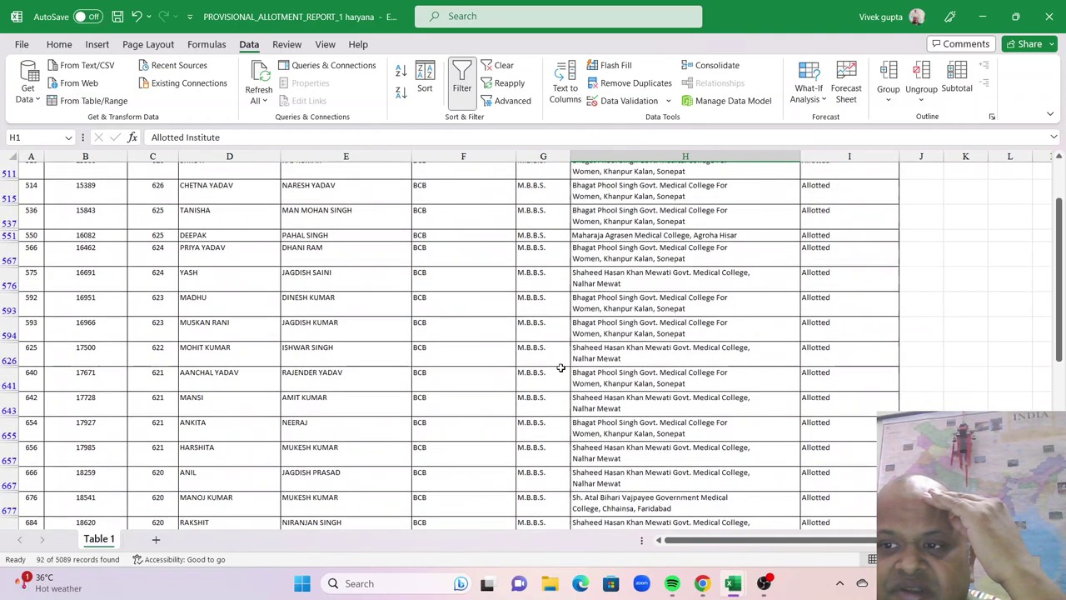
left_click_drag(1059, 274, 1059, 237)
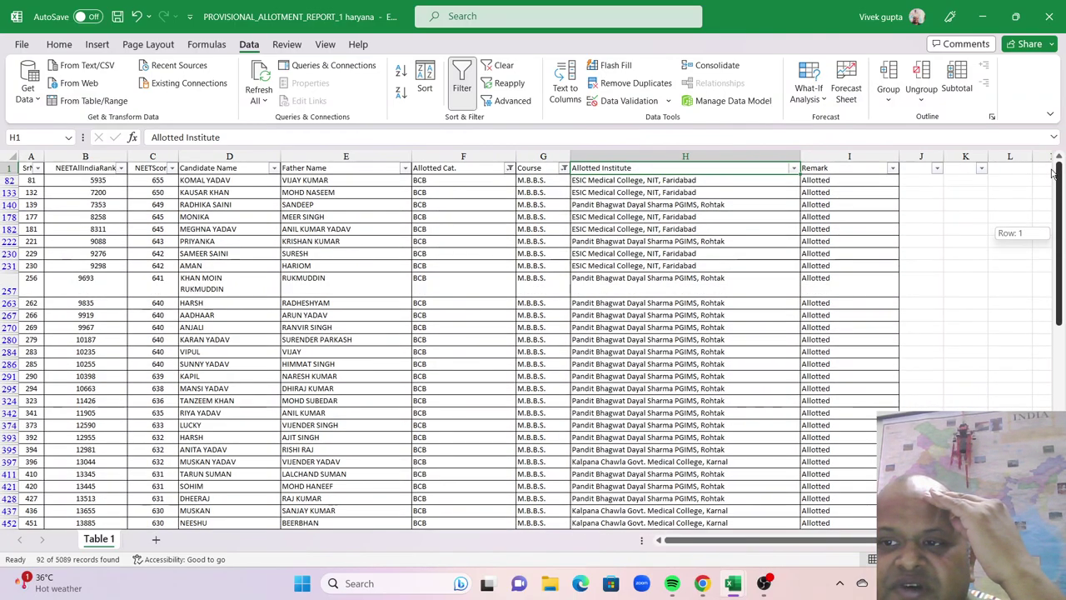
- Exclude the Adesh, NC and World College medical institutes from the Allotted Institute filter
left_click(807, 178)
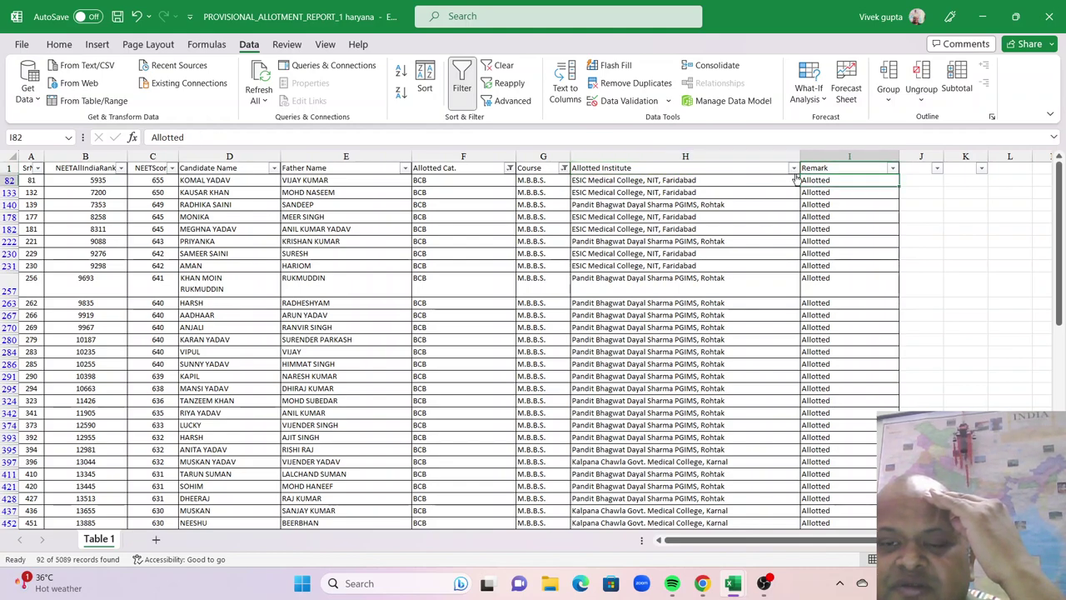
left_click(793, 169)
left_click(652, 335)
left_click(654, 336)
left_click(653, 347)
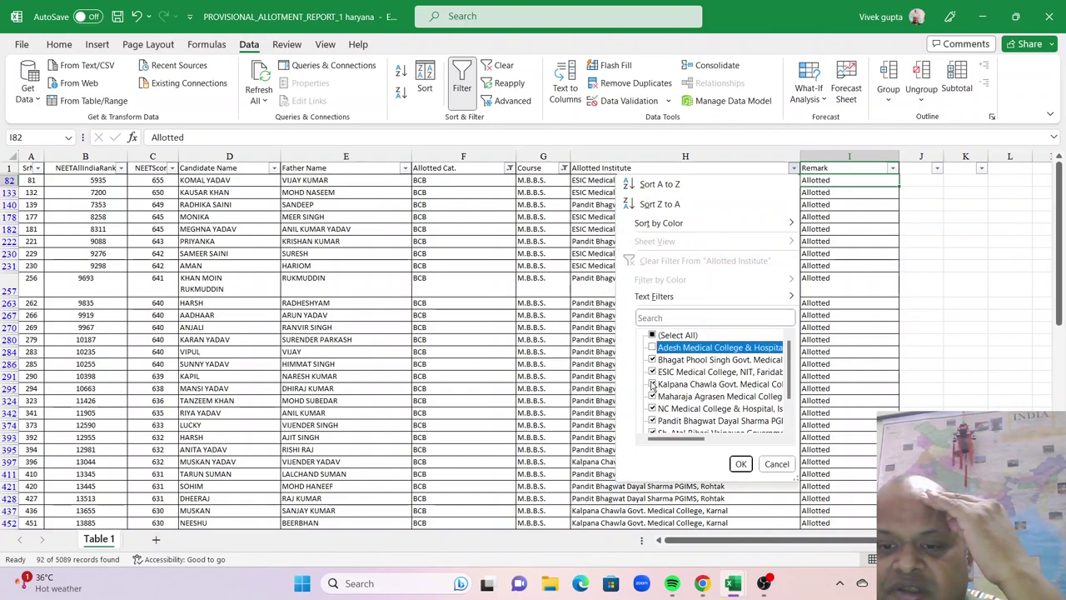
left_click(653, 409)
scroll(652, 413, "down", 1)
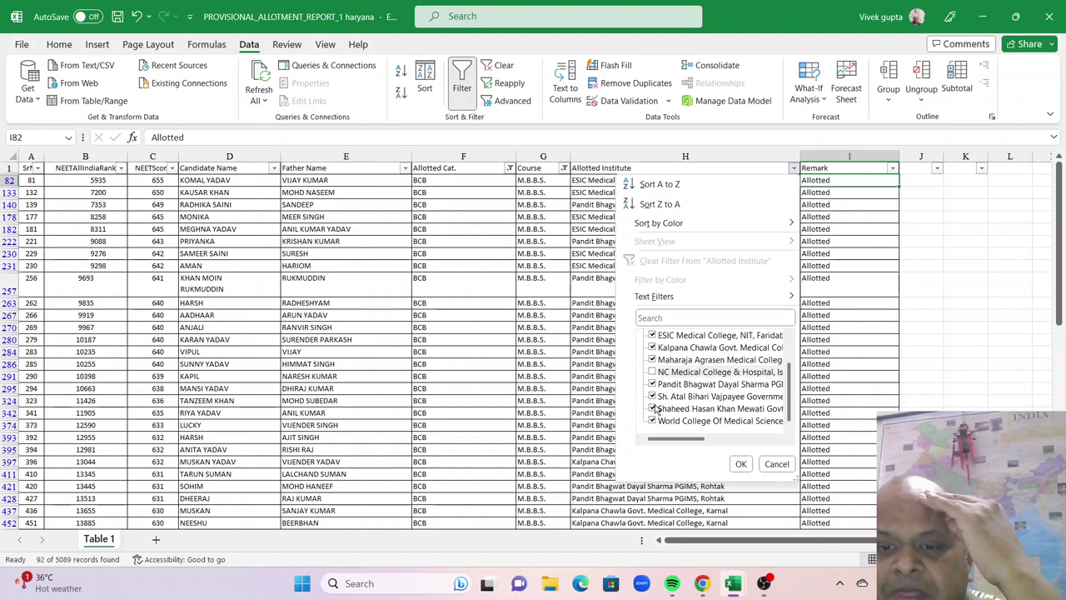
left_click(653, 420)
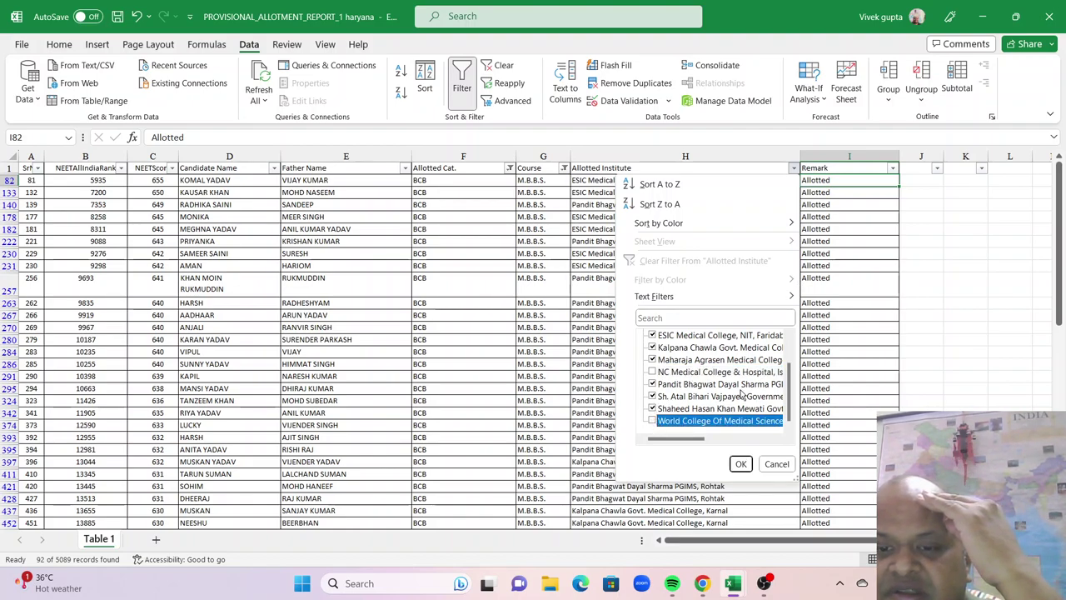
left_click(740, 464)
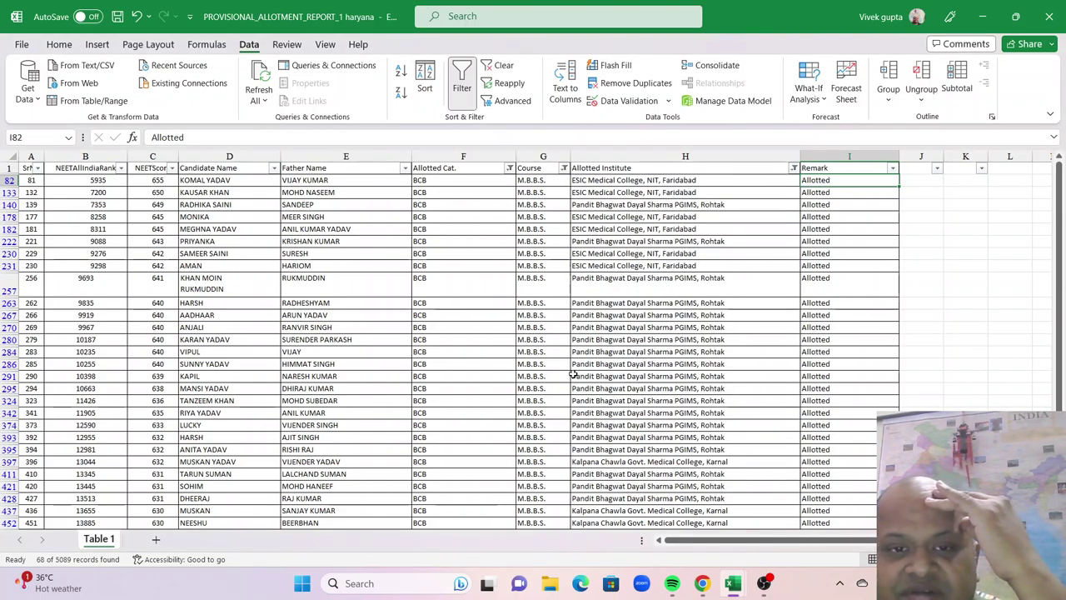
- Examine the remaining BCB M.B.B.S. seats down to the last row, checking the closing scores and All India ranks
scroll(573, 374, "down", 6)
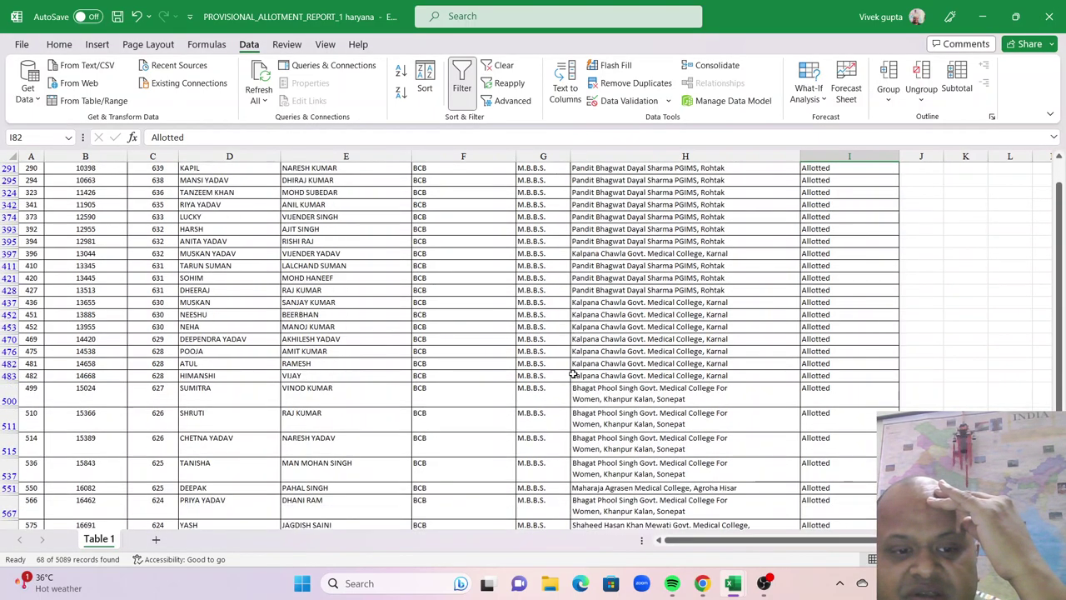
scroll(573, 375, "down", 10)
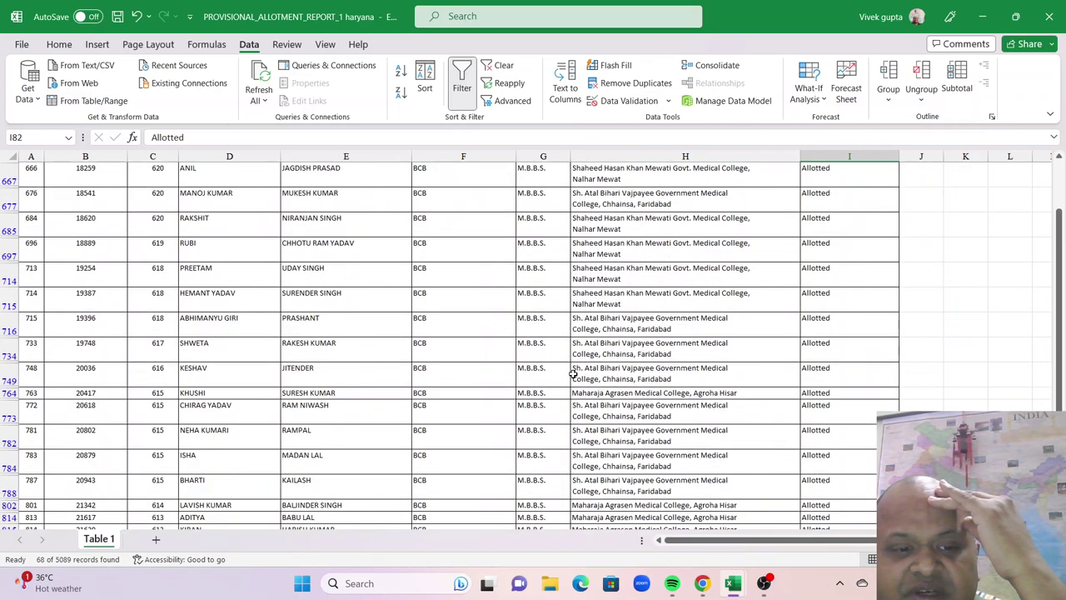
scroll(573, 375, "down", 3)
left_click(163, 352)
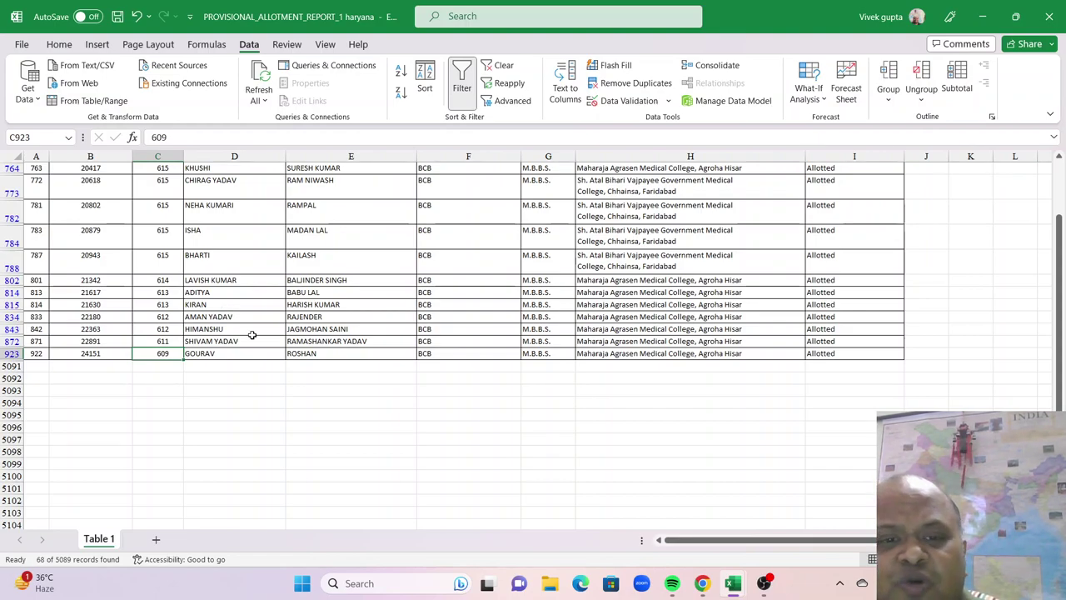
scroll(487, 349, "up", 1)
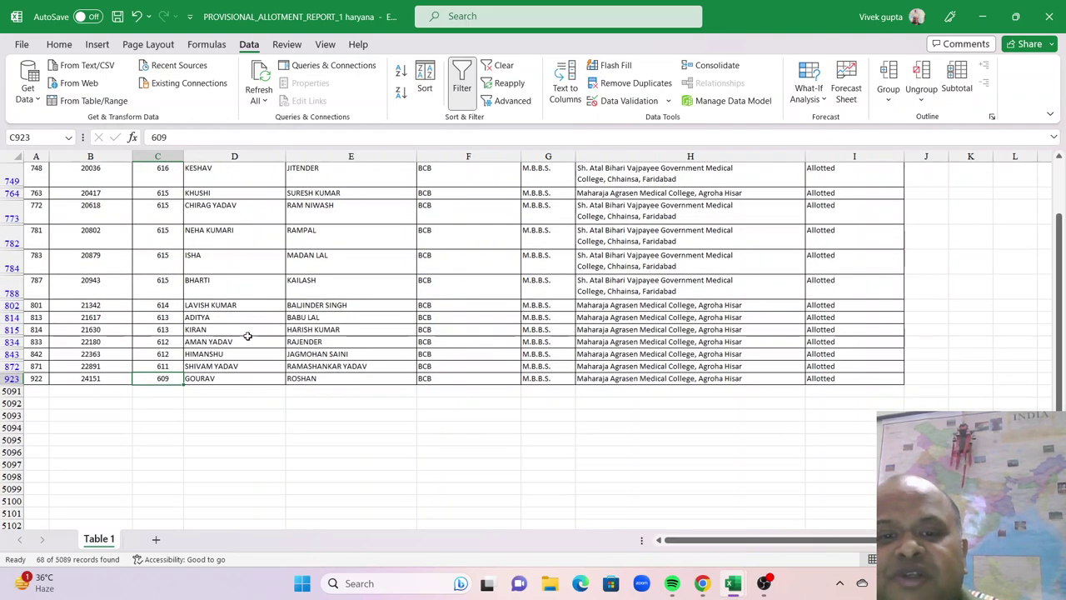
left_click(154, 318)
left_click(150, 281)
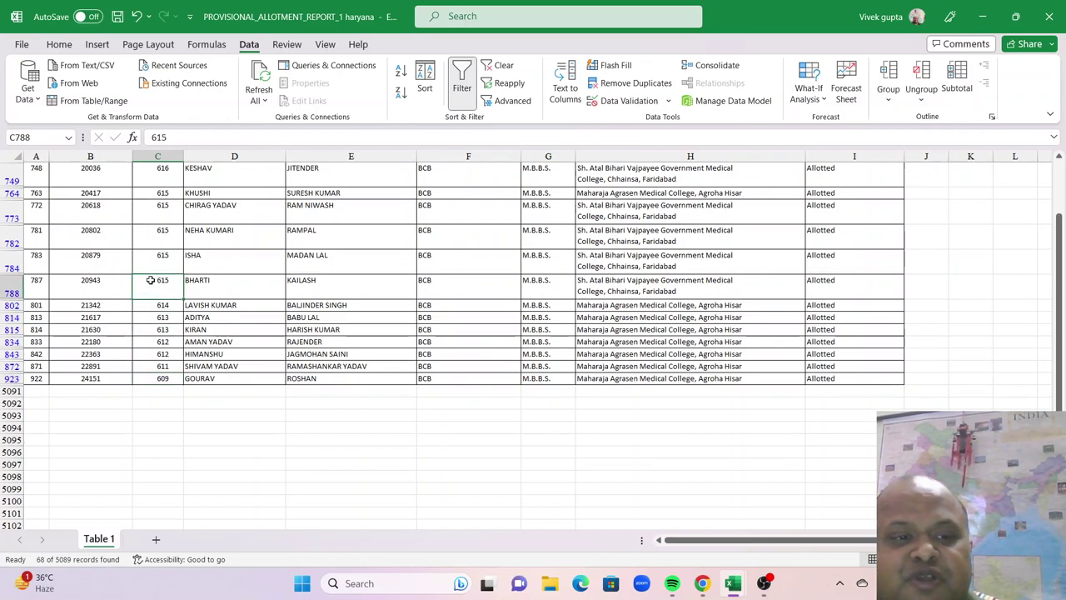
left_click(107, 283)
left_click(76, 320)
left_click(90, 291)
left_click(100, 259)
- Switch to the MCC final results round 1 2023 workbook, clear all filters from Table 2 and look through the full list
mouse_move(730, 585)
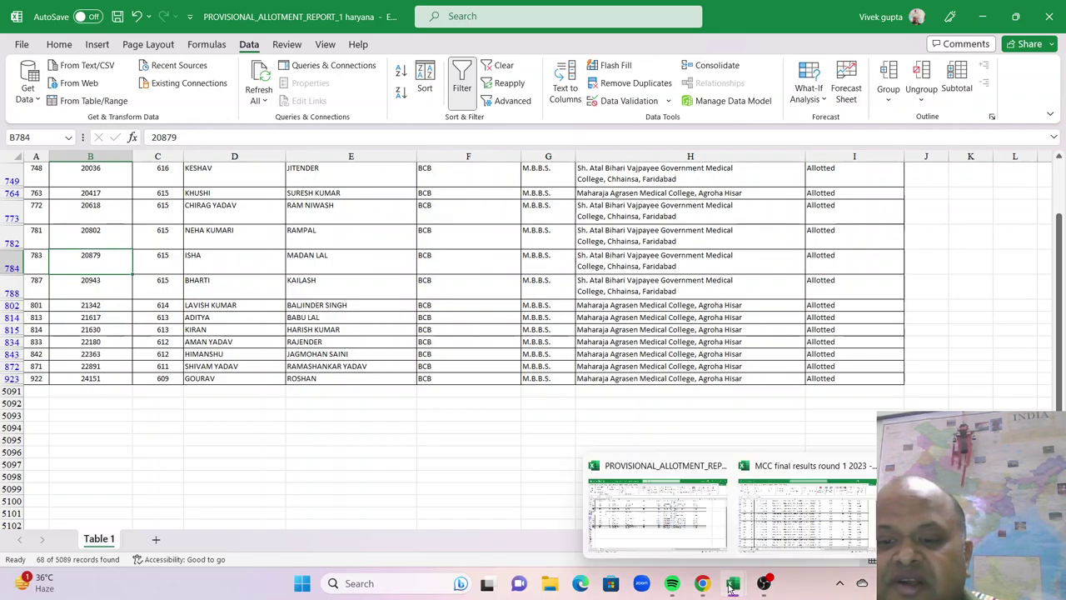
left_click(761, 537)
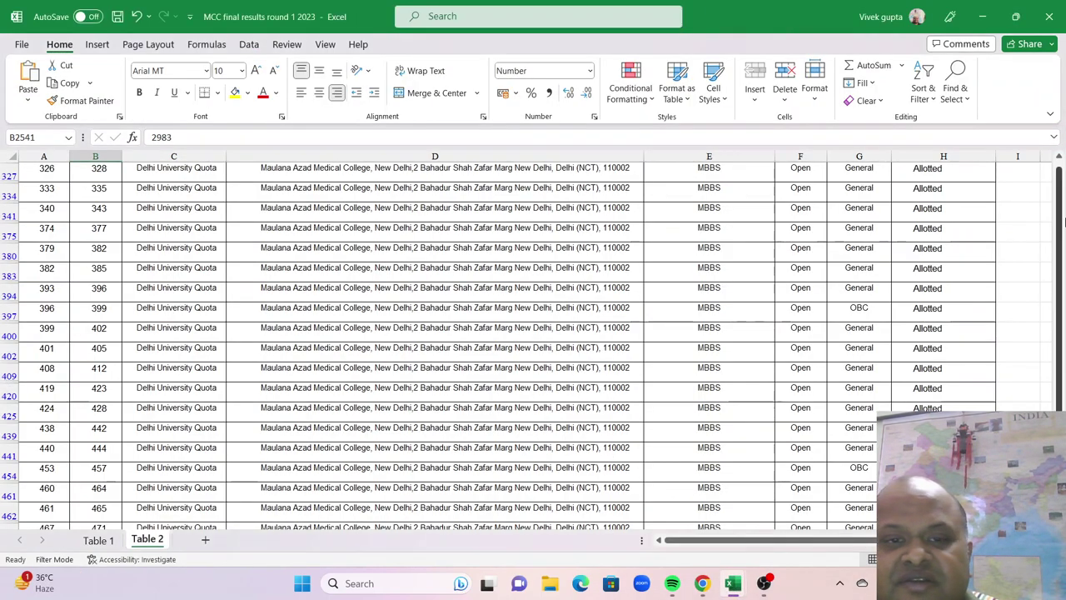
scroll(387, 315, "up", 2)
left_click(248, 44)
left_click(500, 287)
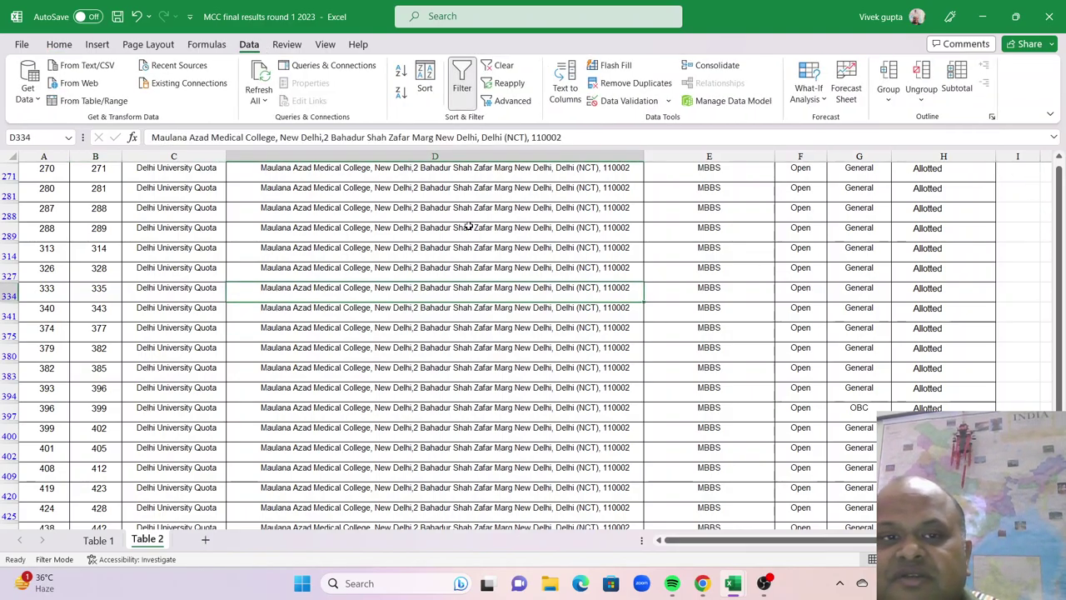
left_click(461, 79)
left_click(464, 266)
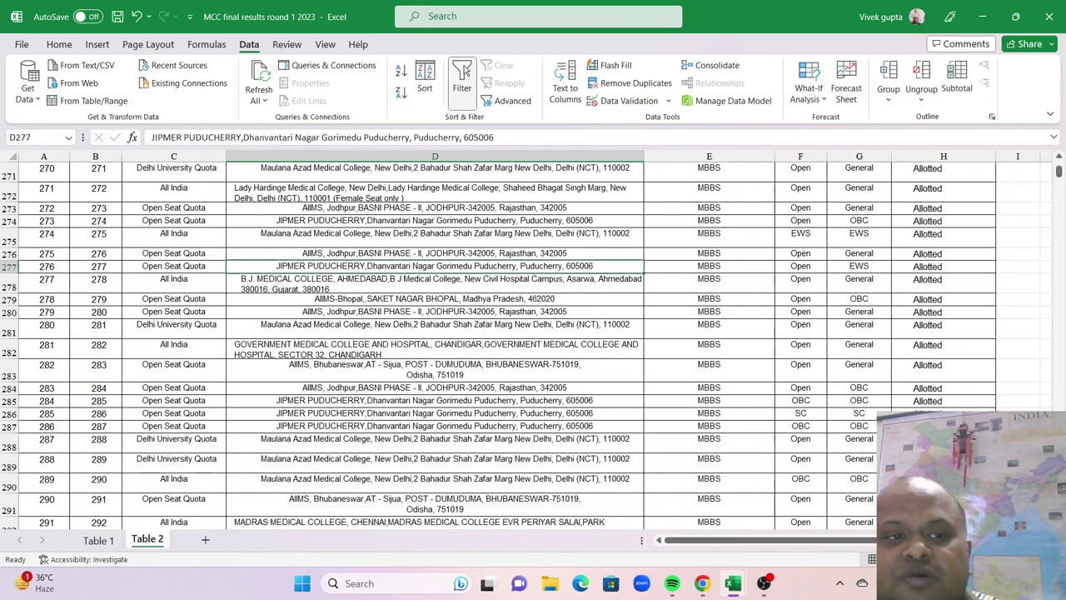
scroll(426, 311, "up", 20)
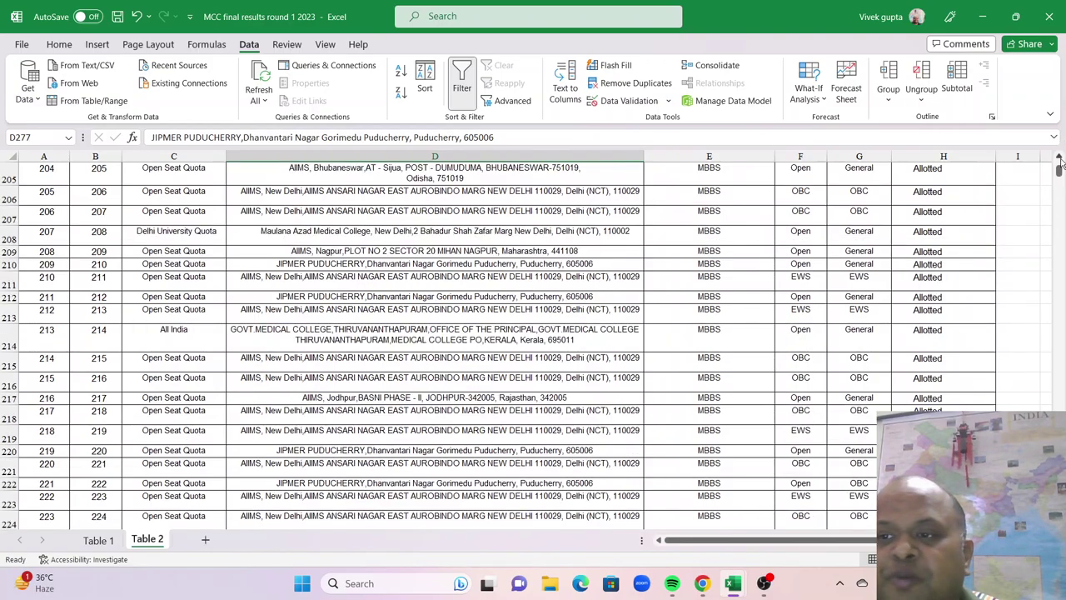
left_click_drag(1060, 172, 1060, 257)
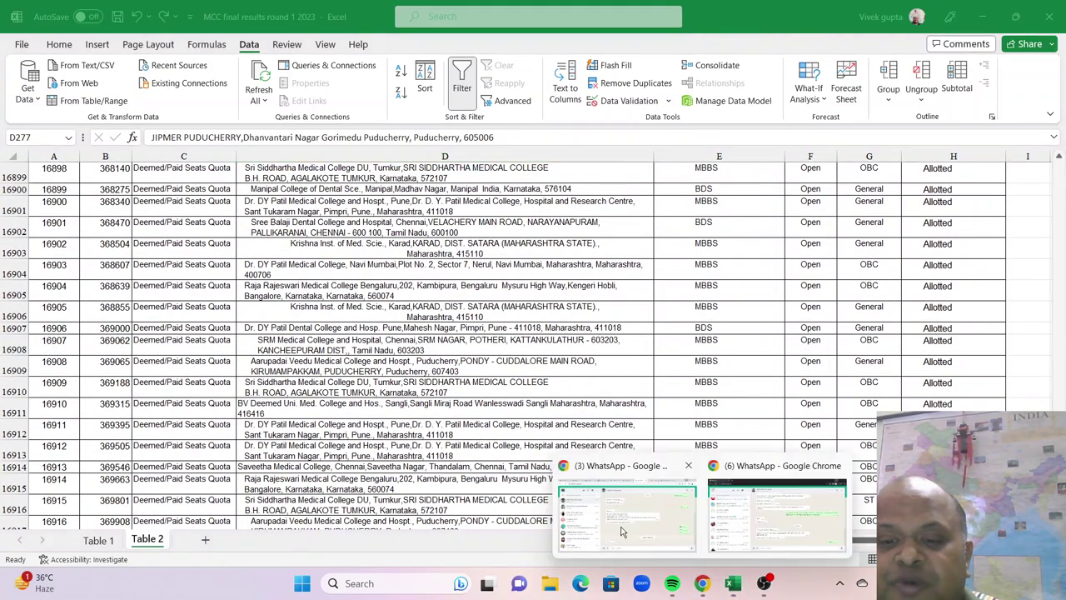
- Return to the Haryana provisional allotment report and recheck the All India ranks of the last BCB candidates around 20879
left_click(589, 500)
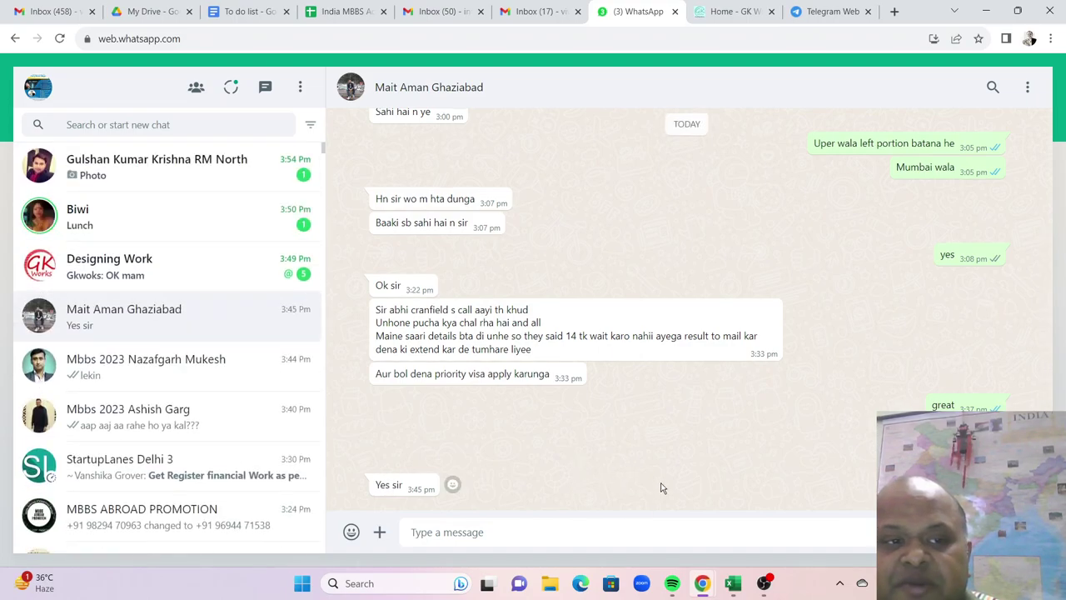
left_click(766, 586)
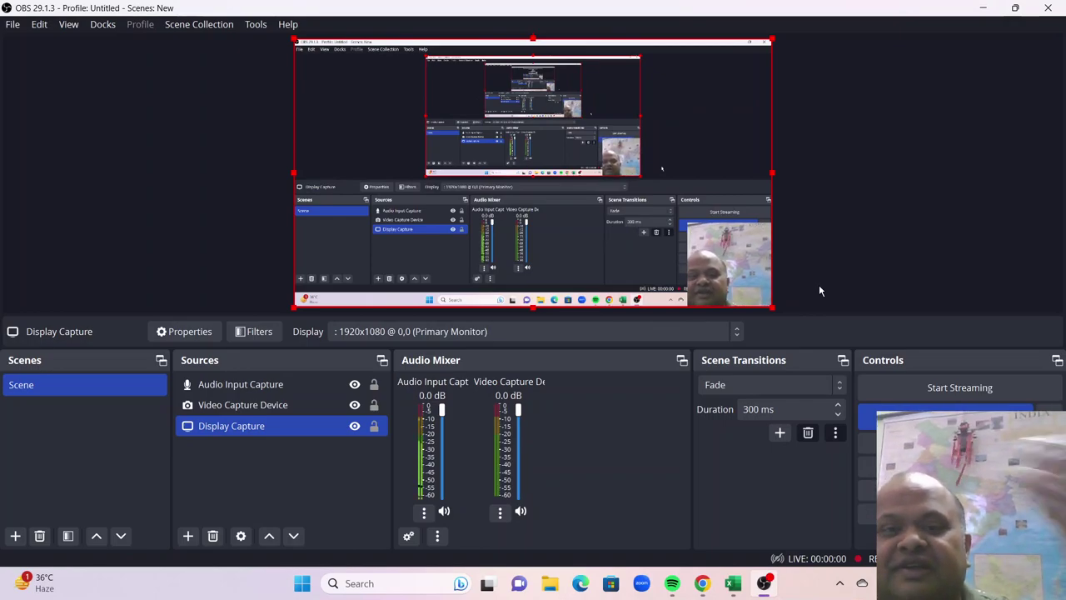
mouse_move(733, 583)
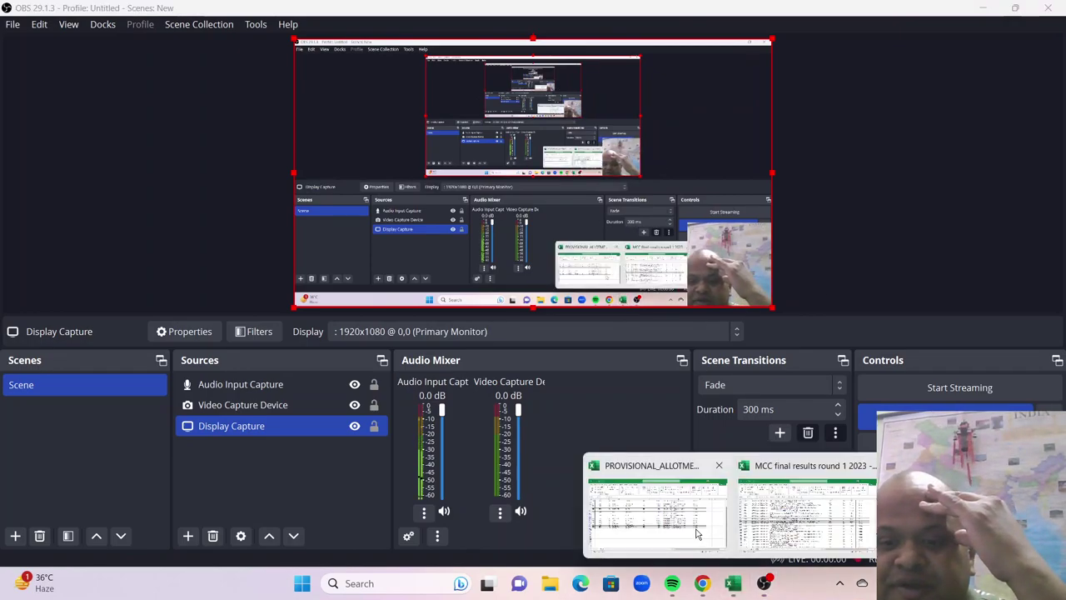
left_click(698, 533)
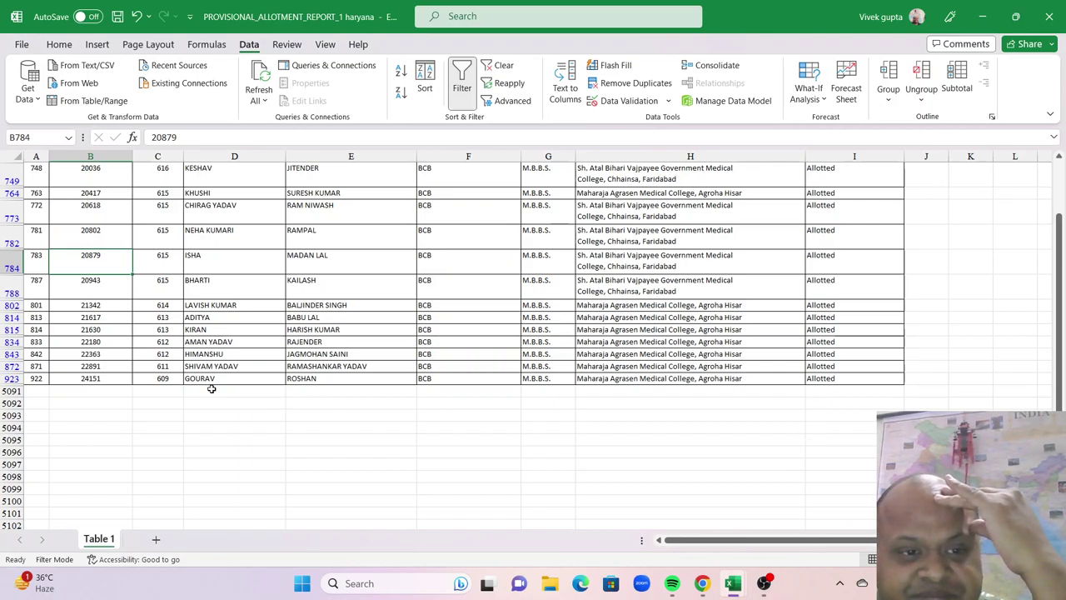
left_click(111, 326)
left_click(109, 264)
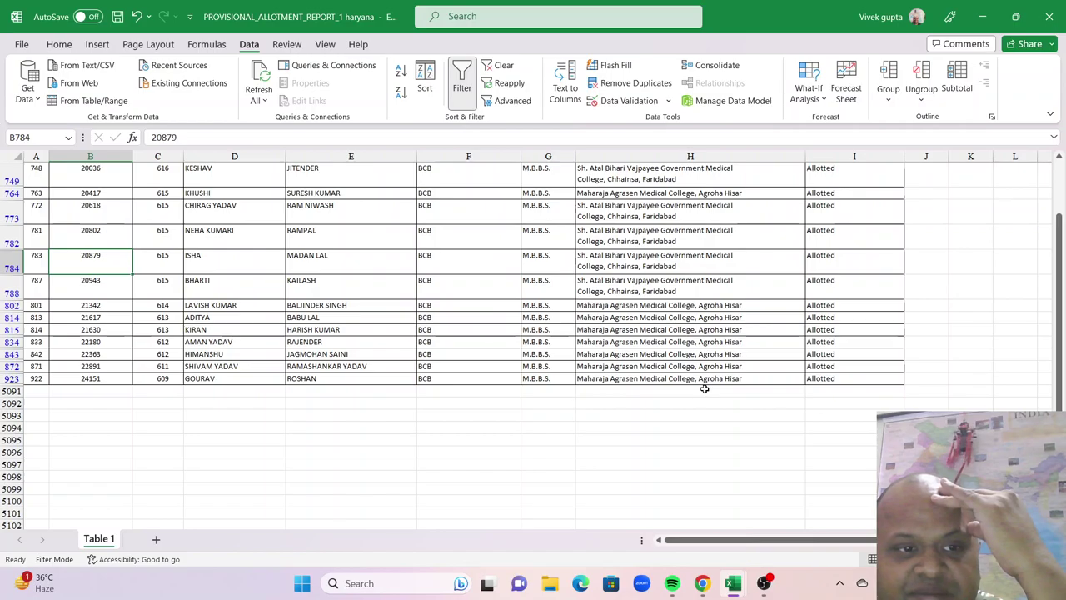
mouse_move(736, 587)
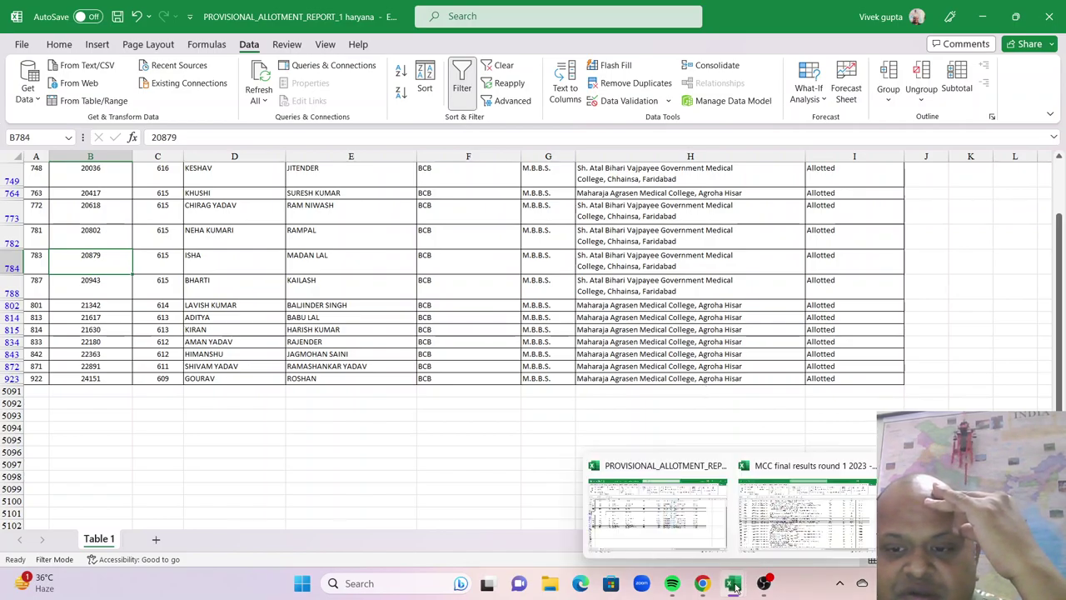
- Switch to the MCC final results round 1 2023 workbook and examine Table 2 allotments from about rank 17282 to 19385
left_click(791, 522)
scroll(935, 391, "down", 10)
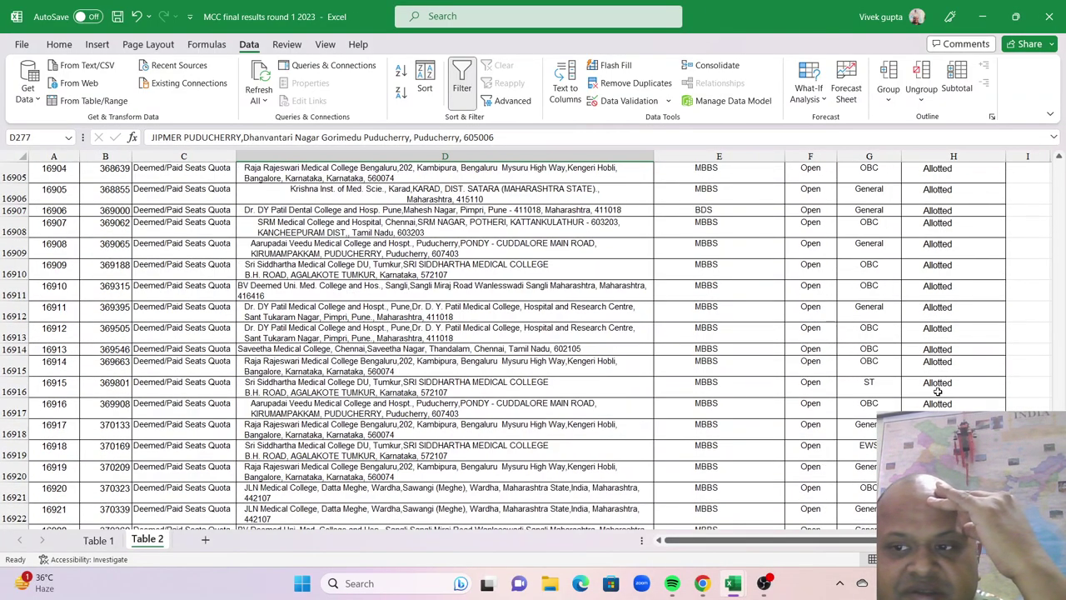
left_click_drag(1059, 428, 1060, 289)
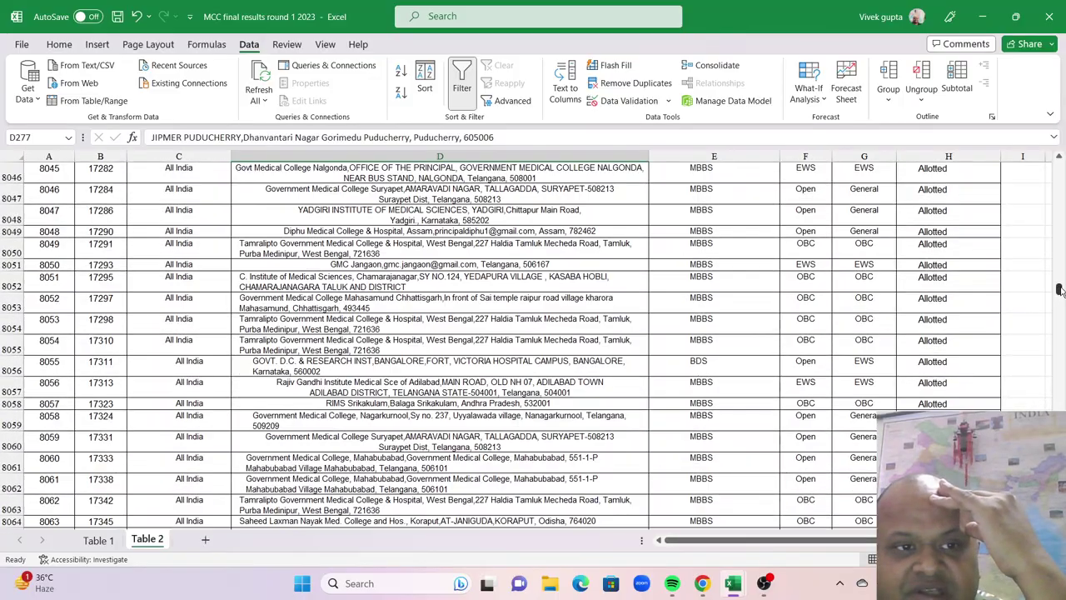
scroll(713, 484, "down", 20)
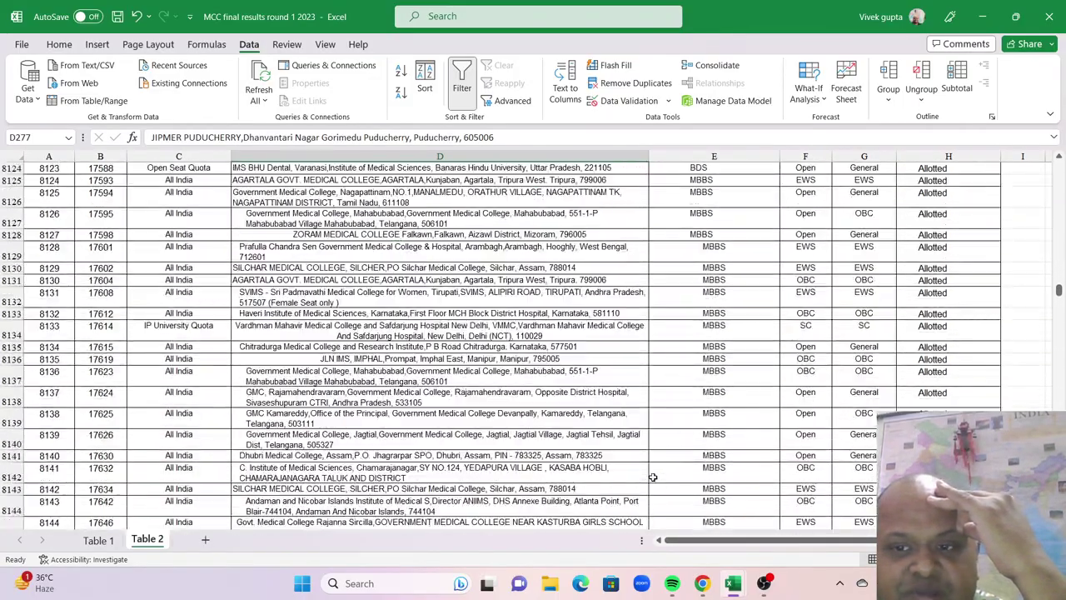
scroll(653, 477, "down", 20)
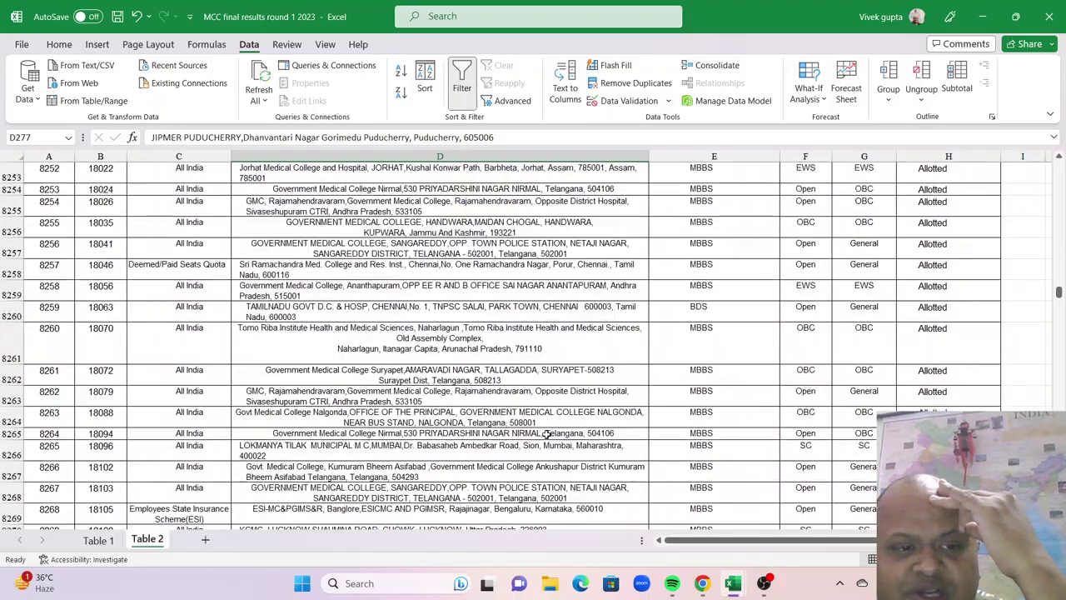
scroll(550, 431, "down", 20)
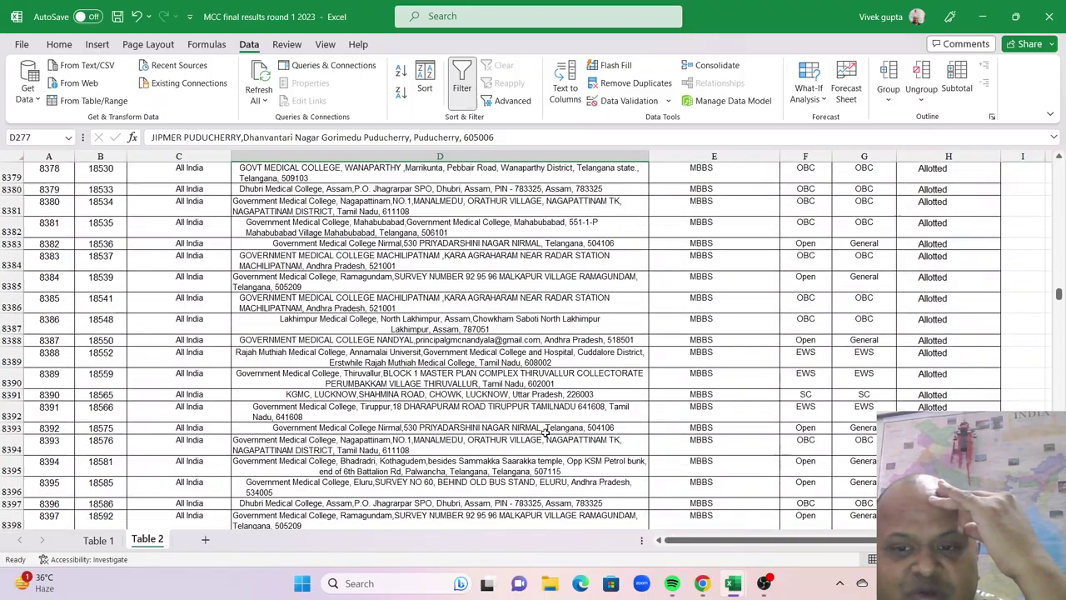
scroll(544, 432, "down", 20)
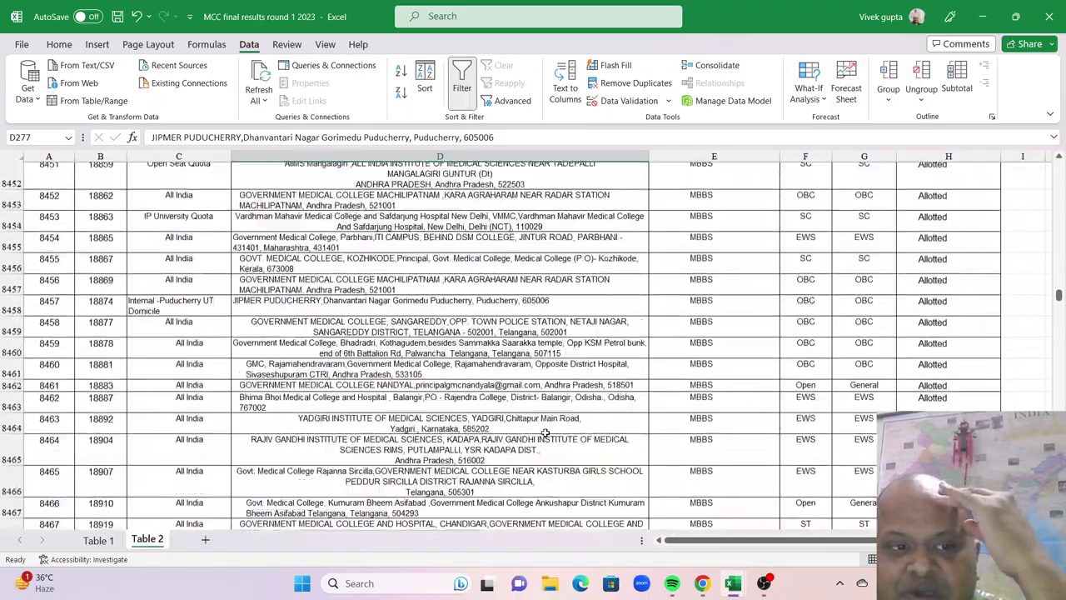
scroll(544, 432, "down", 20)
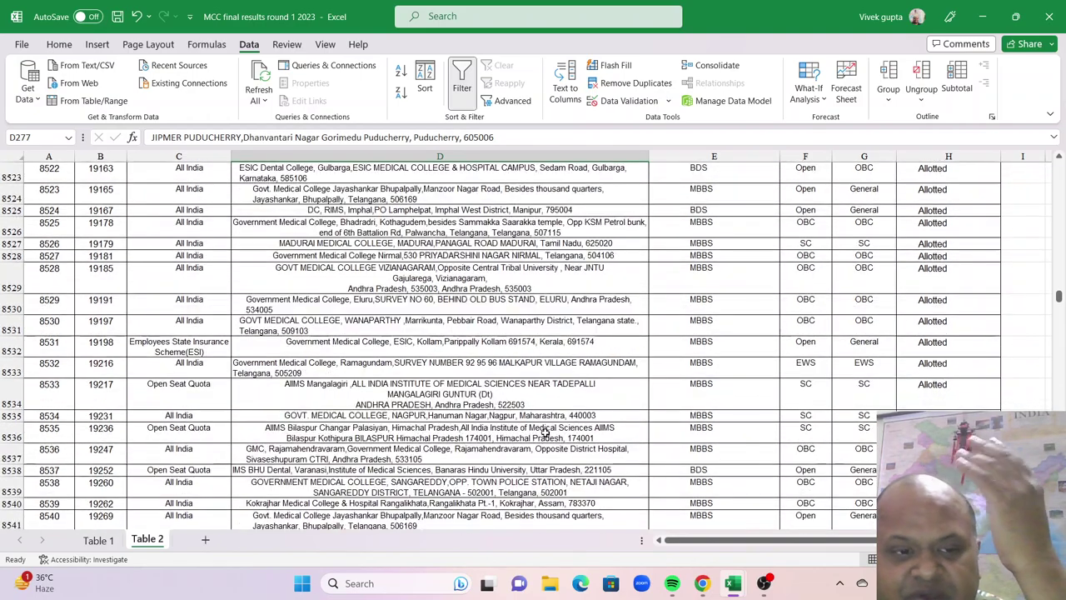
scroll(545, 432, "up", 4)
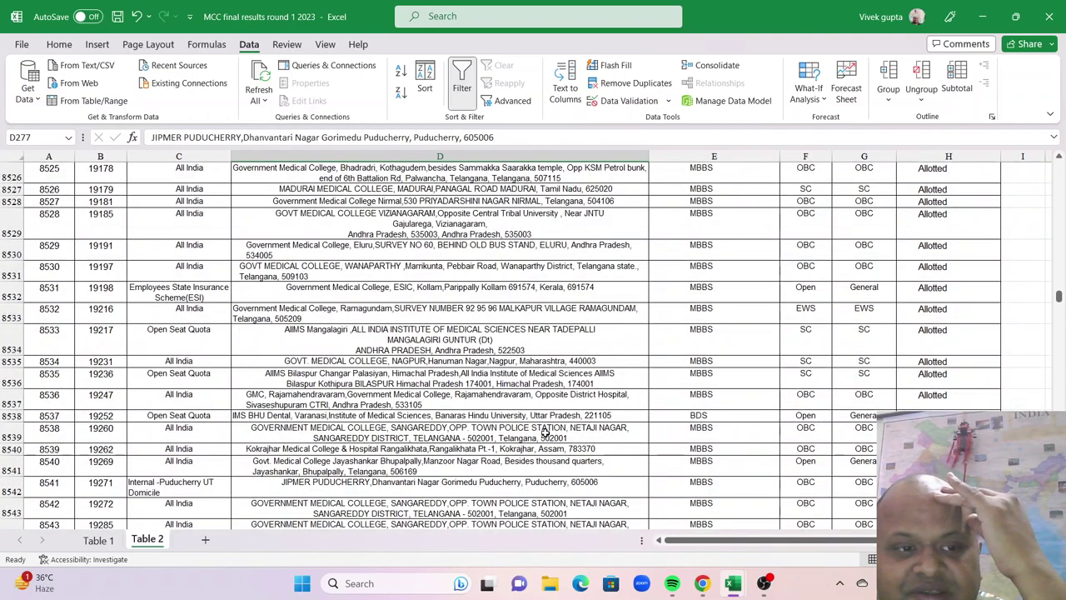
scroll(545, 433, "down", 8)
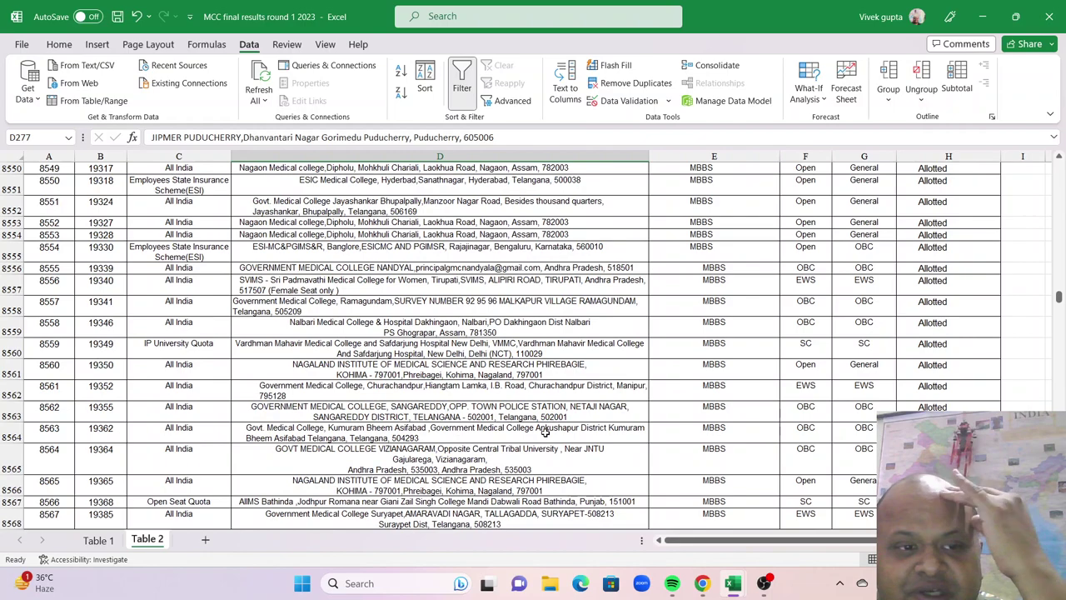
- Inspect the MCC allotments around rank 19400 and select the rank 19414 cell as the comparison point
scroll(537, 436, "down", 5)
key("Up")
key("Up")
key("Up")
key("Left")
key("Left")
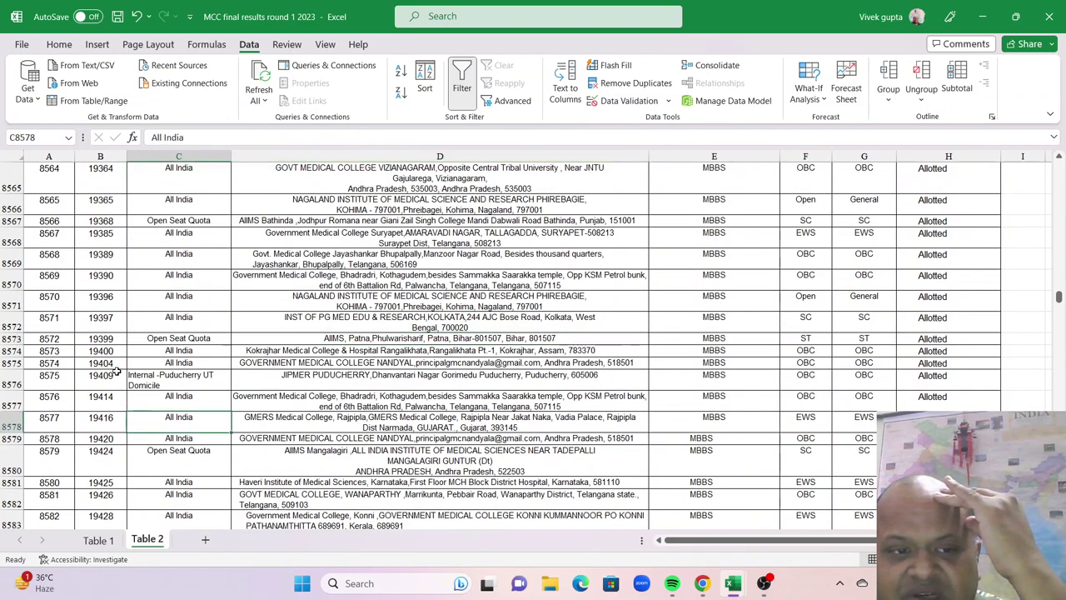
key("Up")
left_click(98, 402)
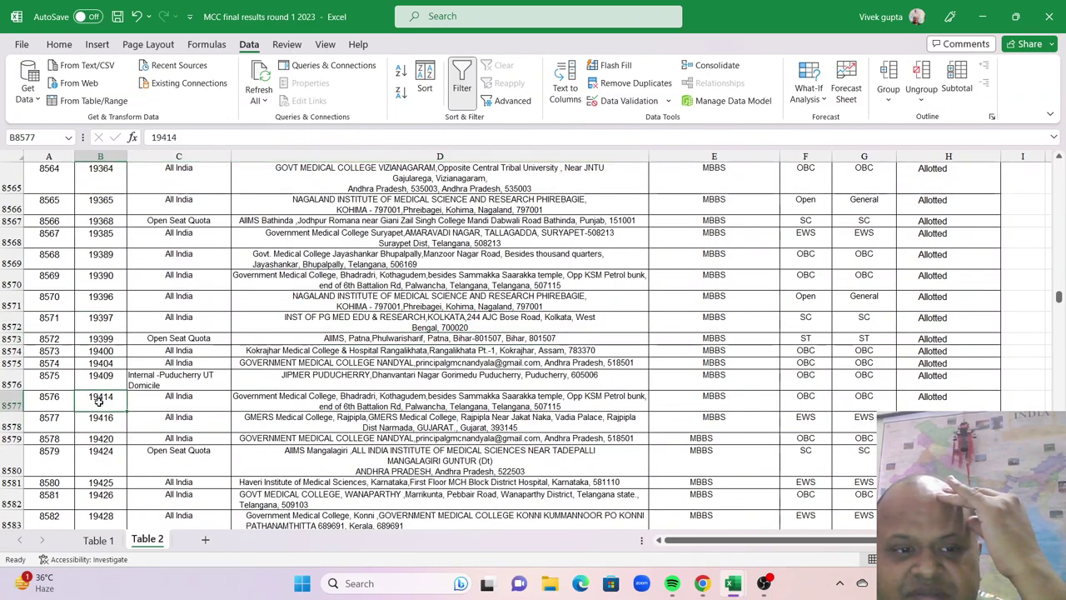
- Return to the Haryana provisional allotment report and change the Allotted Cat. filter from BCB to BCA
mouse_move(733, 583)
left_click(662, 500)
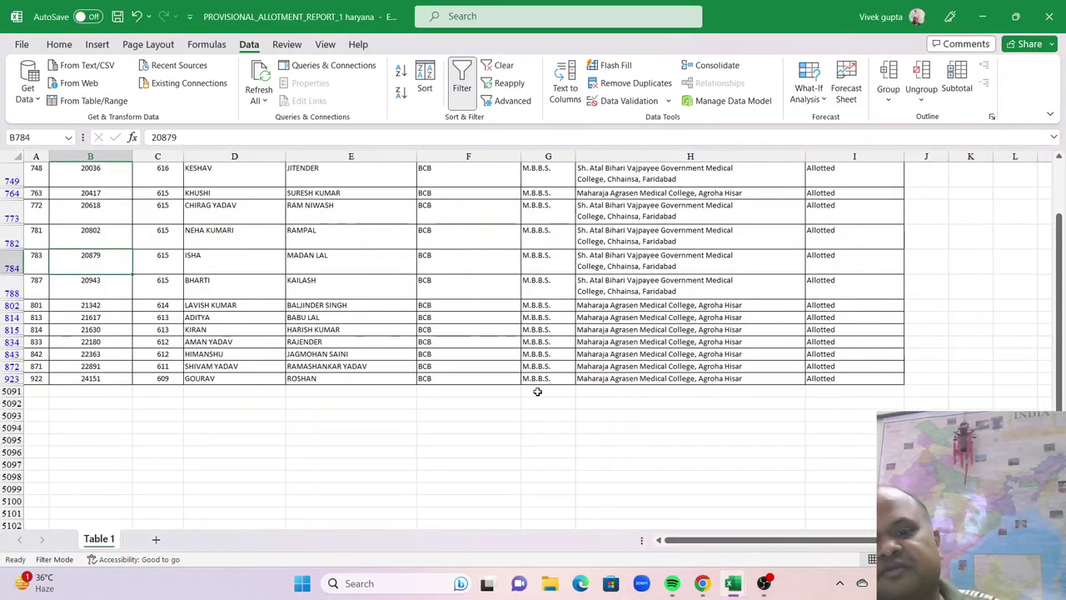
scroll(558, 375, "up", 3)
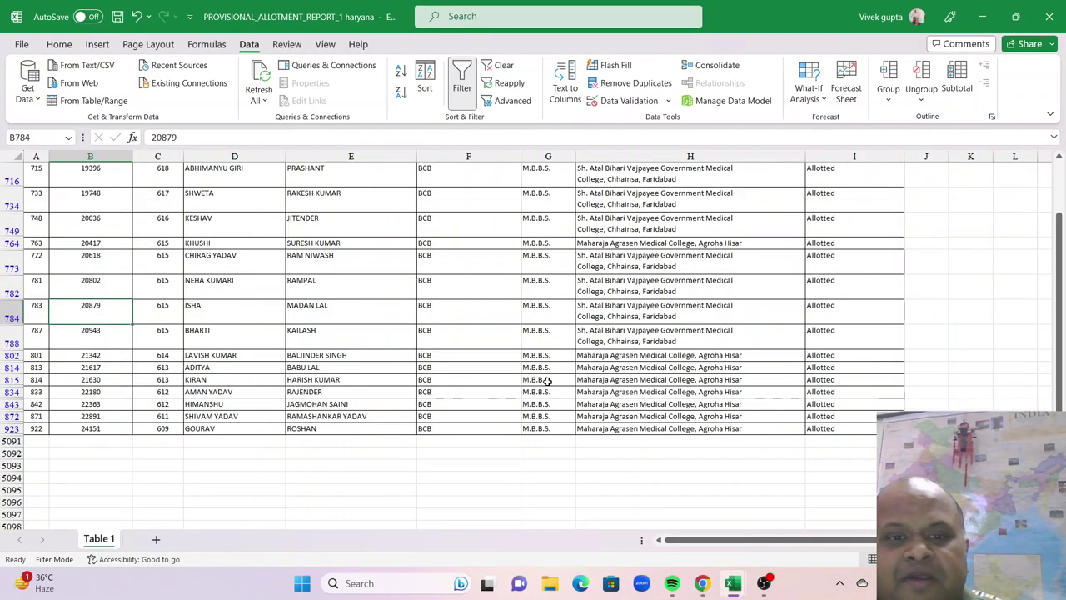
left_click_drag(1063, 284, 1062, 242)
left_click(510, 169)
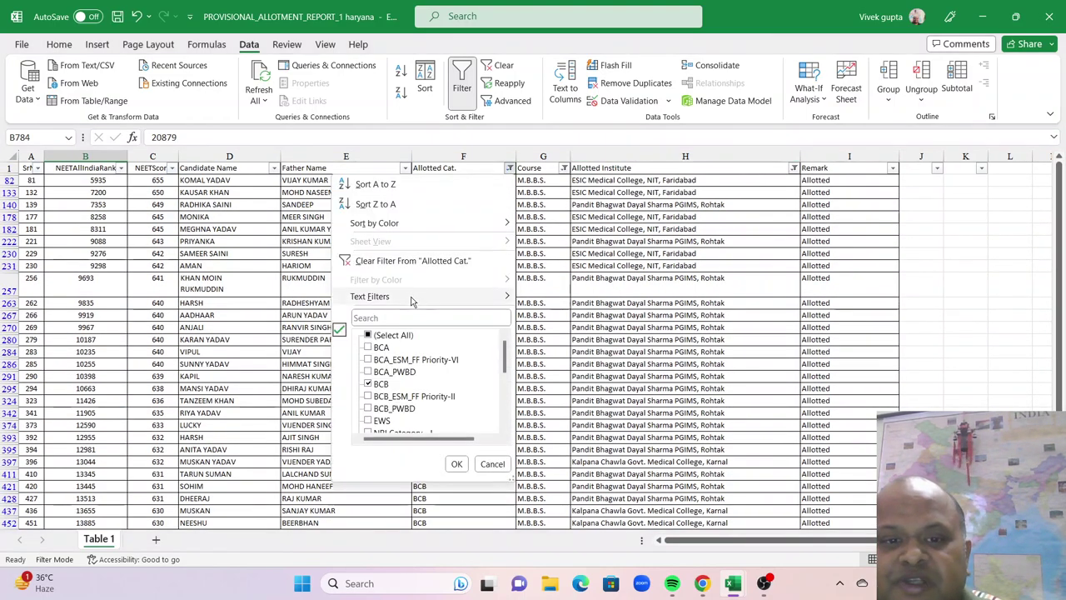
left_click(368, 348)
left_click(369, 384)
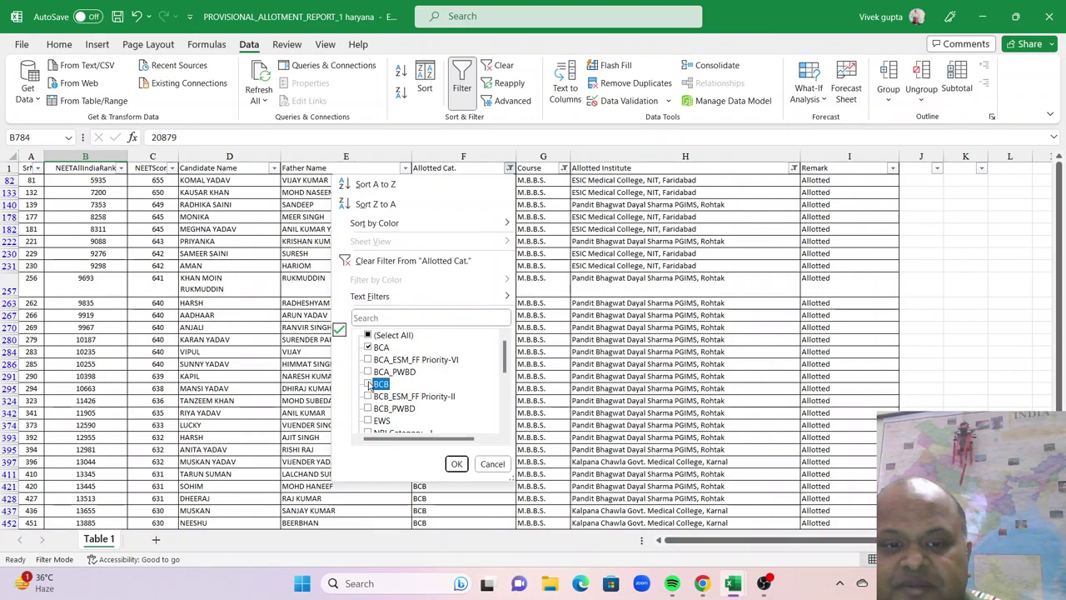
left_click(454, 463)
- Examine the last BCA M.B.B.S. rows, checking the closing NEET scores and the final All India rank
left_click_drag(1064, 236, 1063, 316)
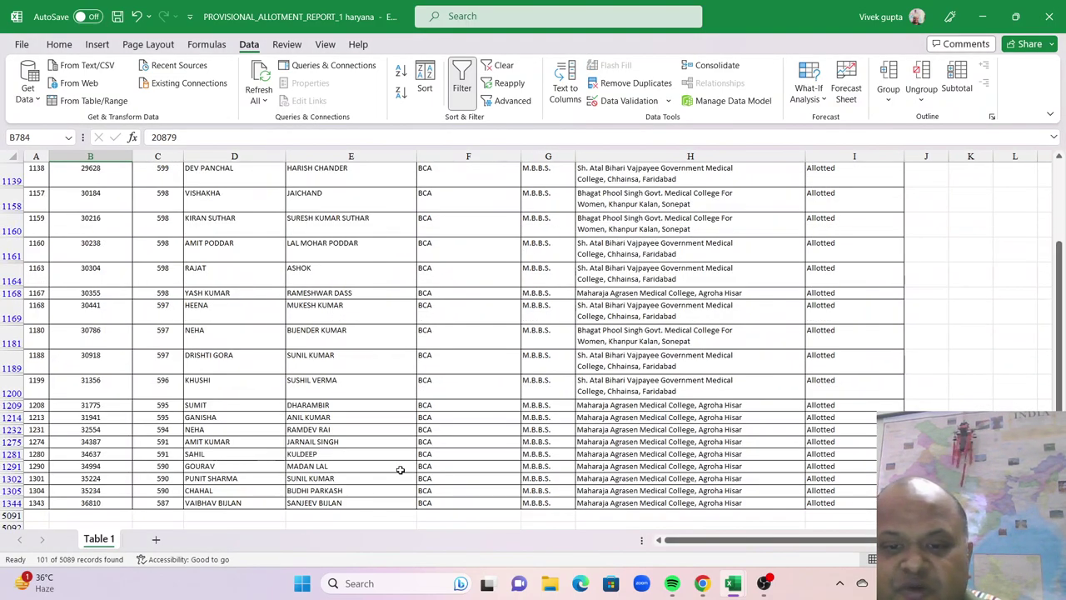
left_click(171, 385)
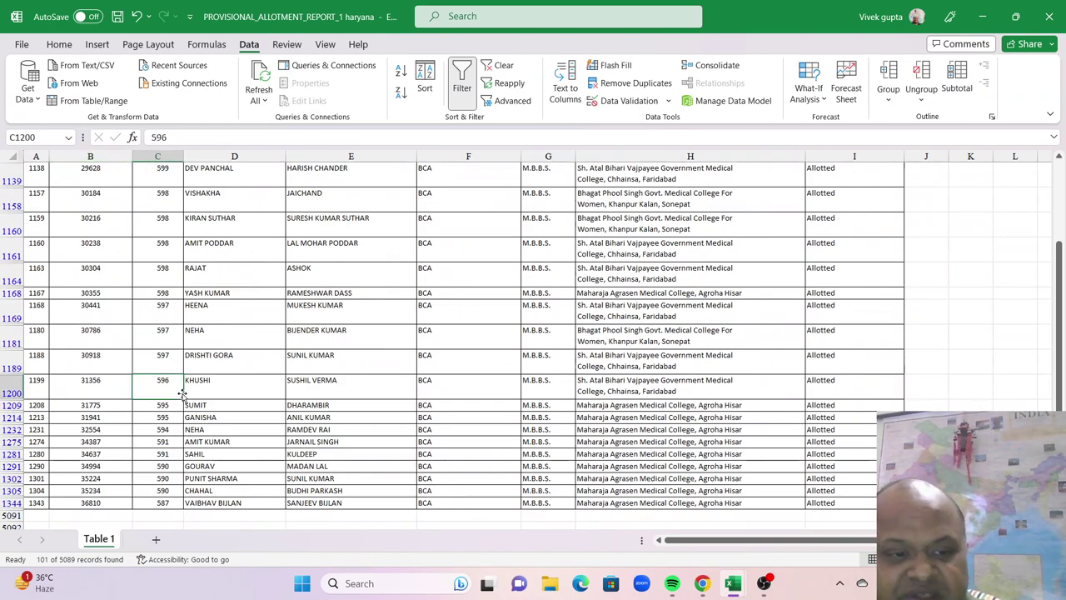
left_click(111, 503)
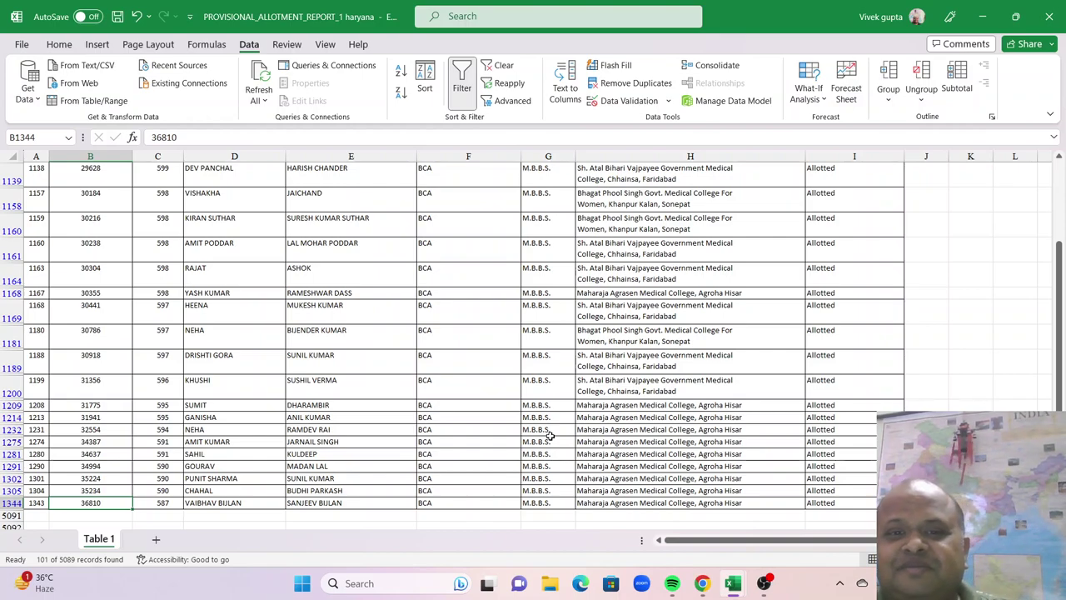
- Remove all filtering from the Haryana allotment table so that the full list is shown
scroll(801, 117, "up", 4)
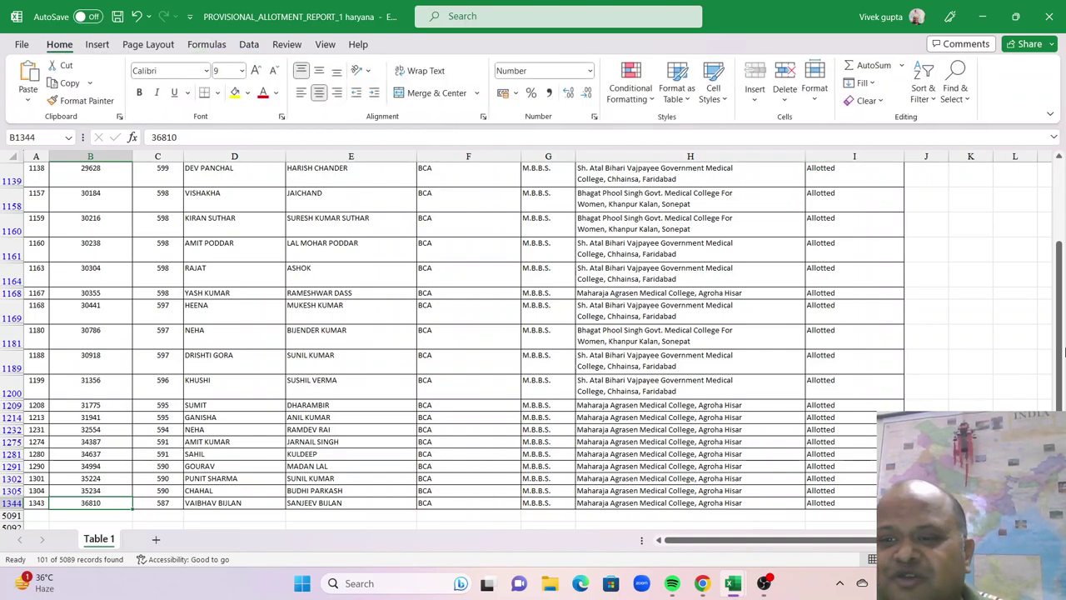
left_click_drag(1058, 317, 1056, 163)
left_click(426, 277)
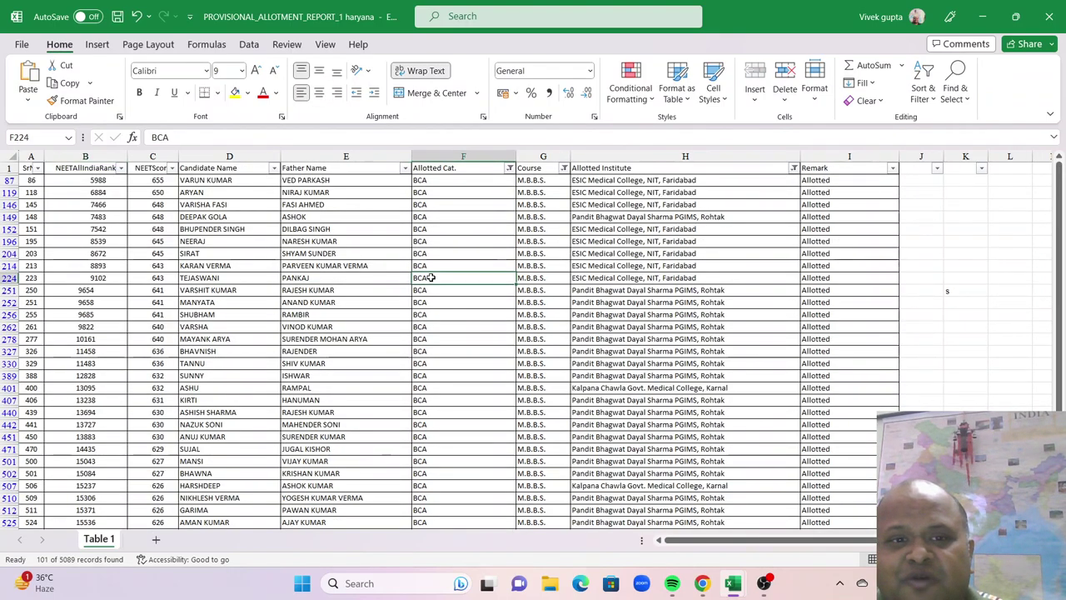
left_click(249, 44)
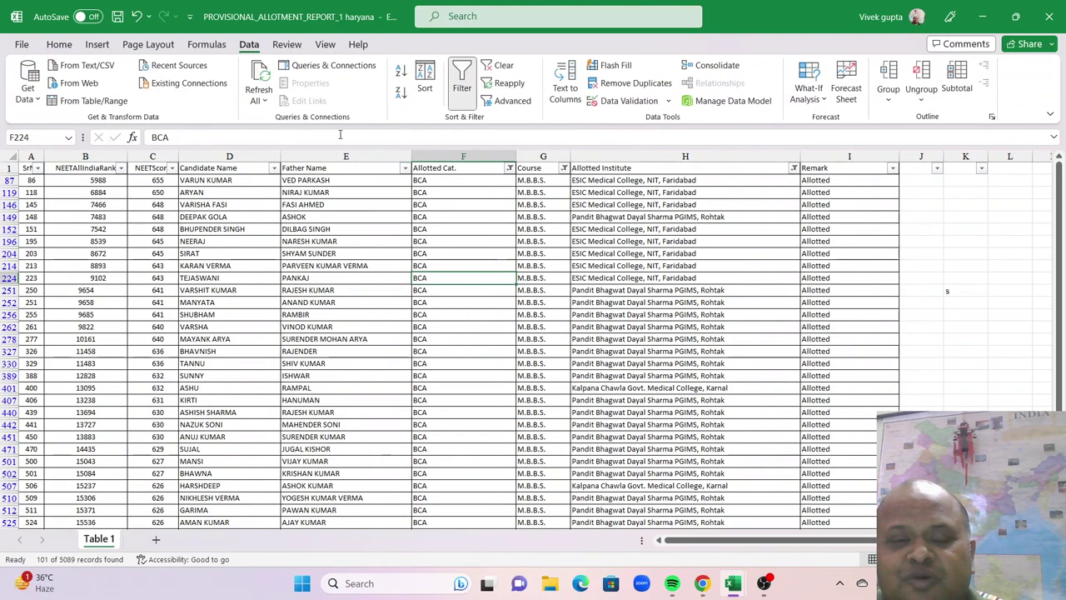
left_click(459, 90)
left_click_drag(346, 302, 346, 314)
left_click(462, 87)
left_click(229, 350)
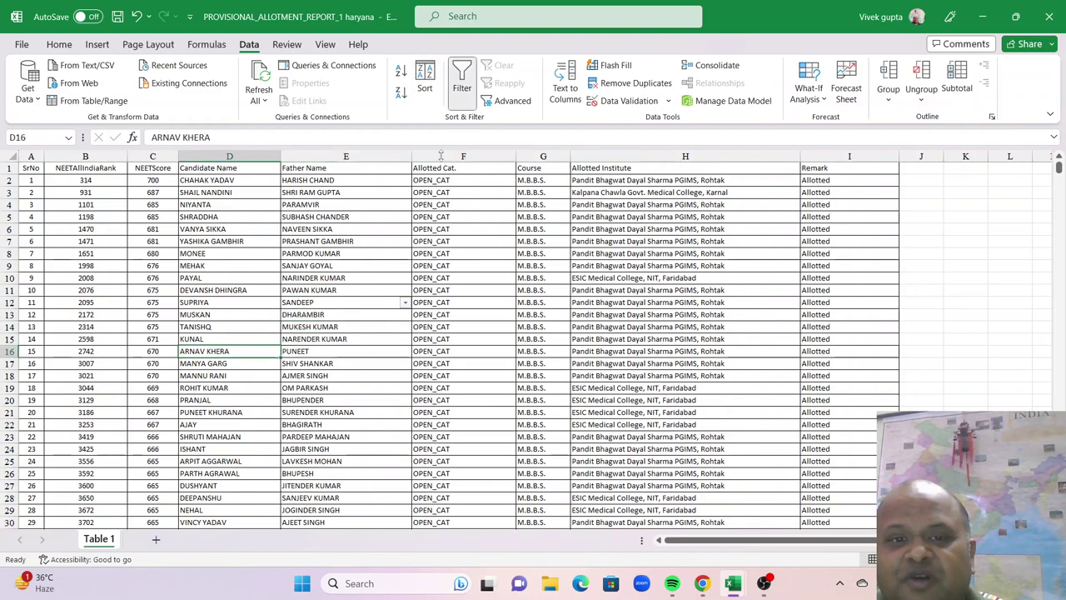
left_click(461, 87)
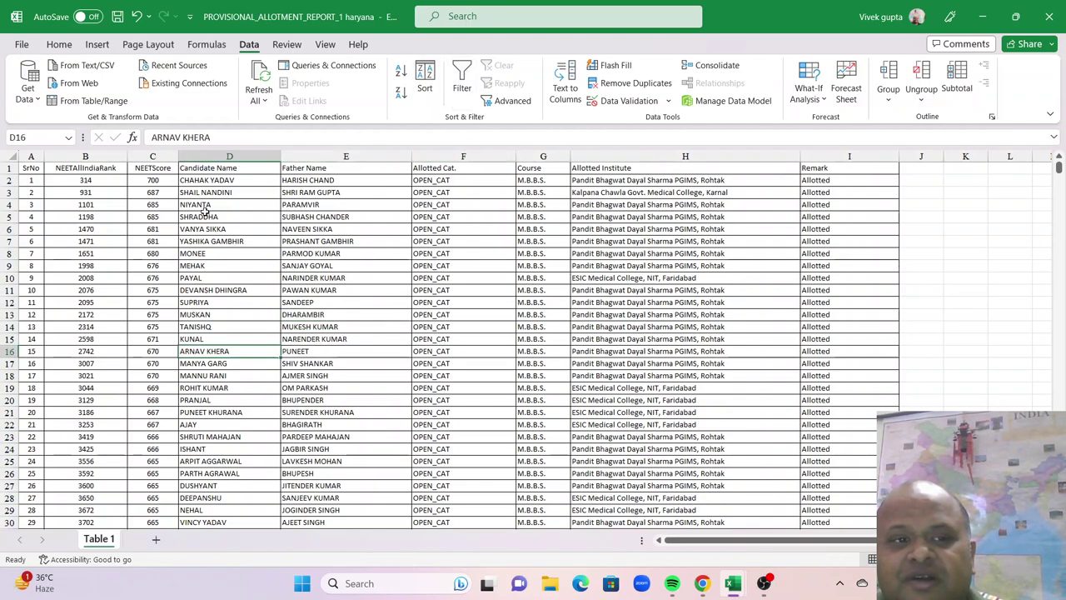
- Turn filtering on for the table's header row and filter the Course column to B.D.S. only
left_click(153, 216)
left_click(461, 82)
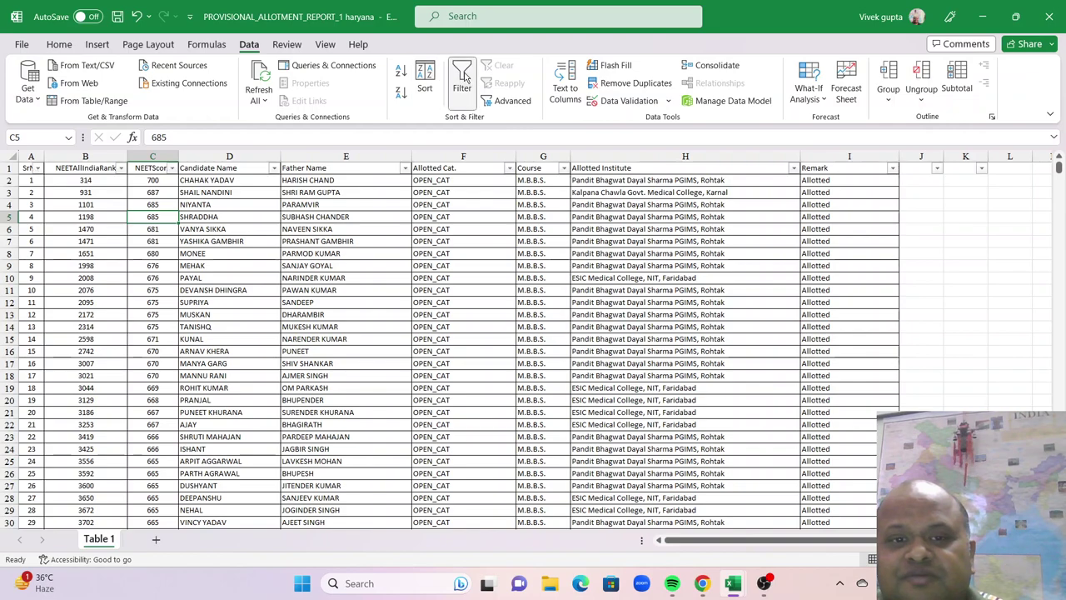
left_click(563, 168)
left_click(422, 335)
left_click(422, 359)
left_click(510, 464)
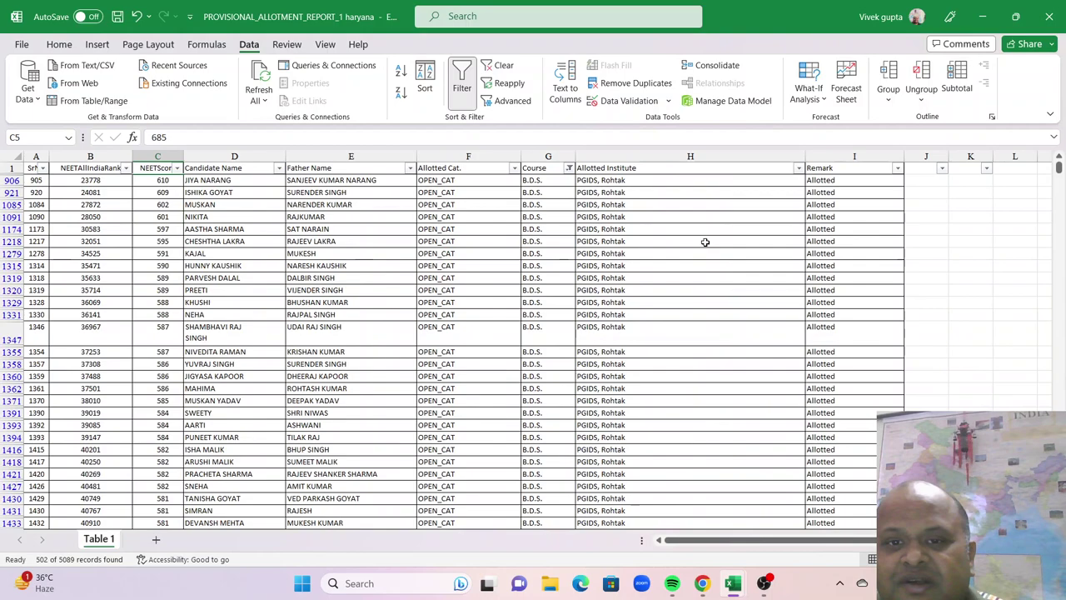
- Filter the Allotted Institute column to J.N. Kapoor, D.A.V Centenary Dental College, Yamunanagar only
left_click(806, 169)
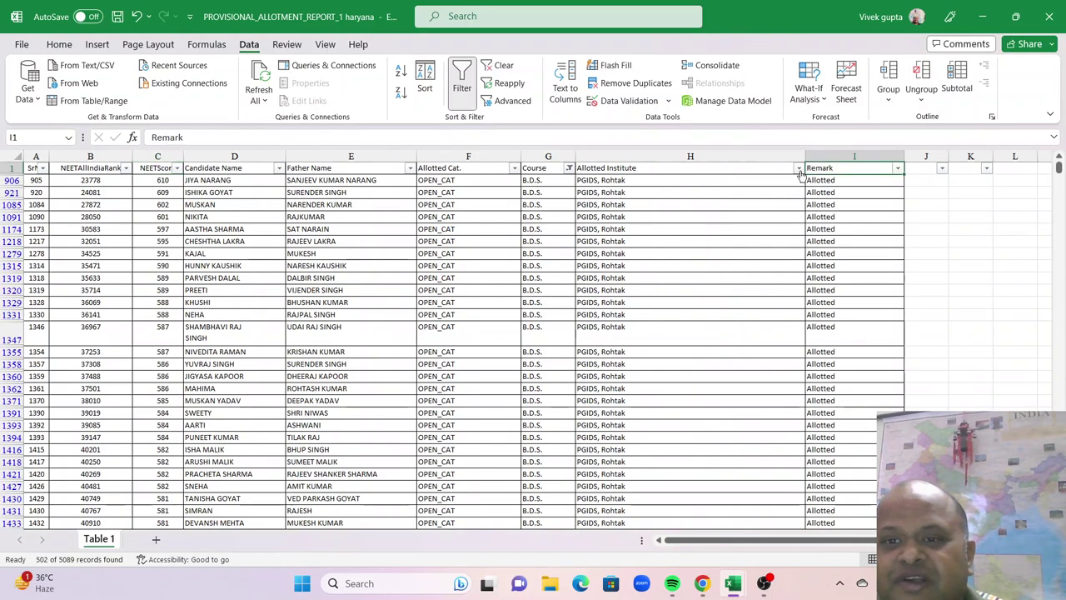
left_click(798, 167)
left_click(657, 334)
left_click(657, 347)
left_click(745, 464)
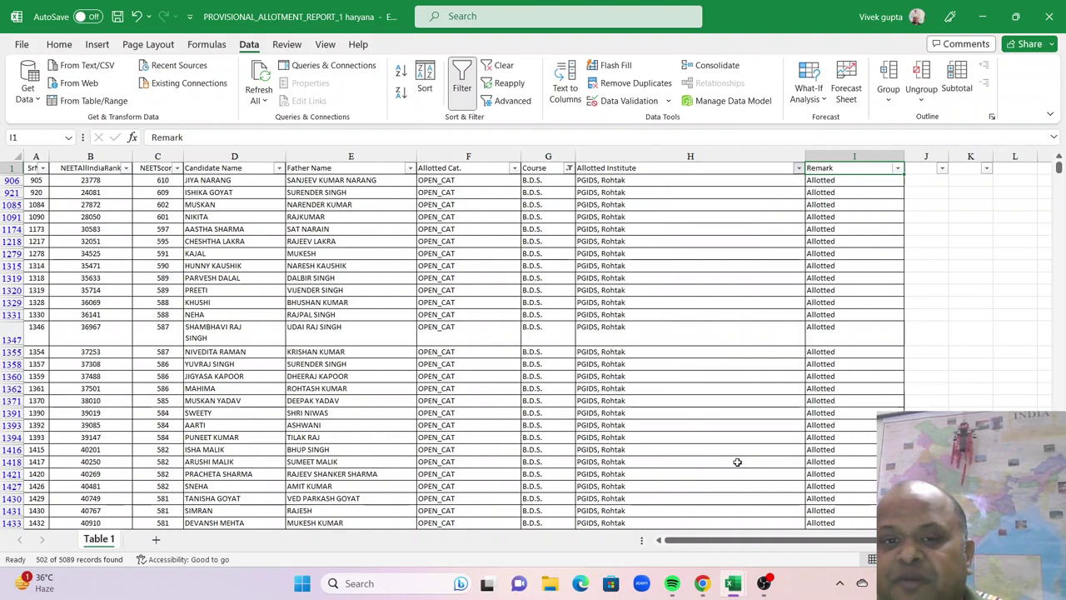
- Select all the J.N. Kapoor dental college institute cells to count its B.D.S. allotments, then review the rows
left_click_drag(600, 190, 626, 400)
left_click_drag(620, 505, 620, 496)
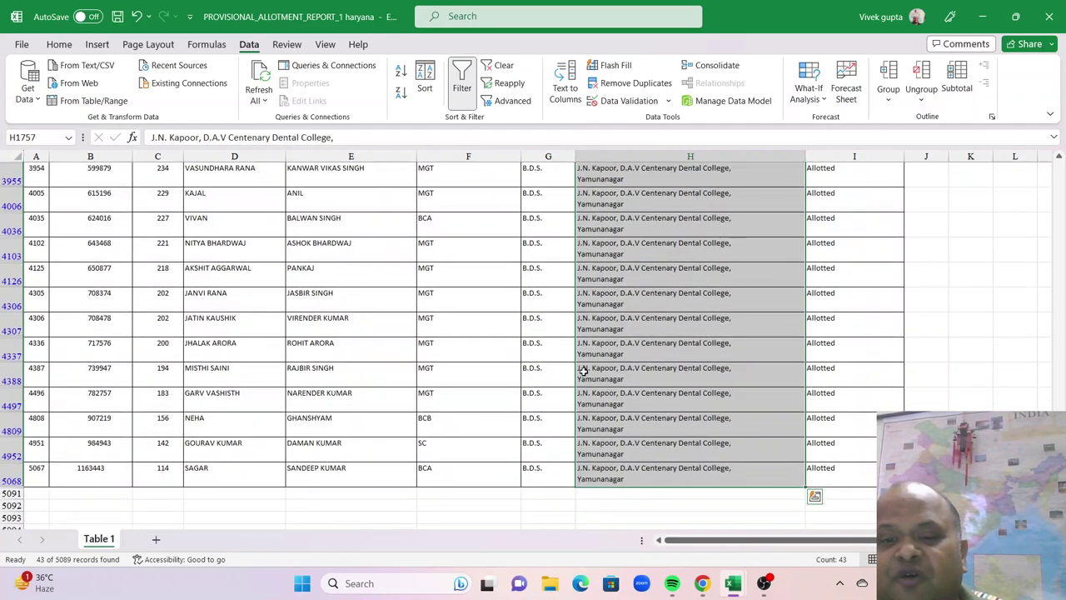
scroll(583, 371, "up", 10)
scroll(583, 372, "up", 3)
scroll(583, 371, "down", 1)
scroll(583, 372, "up", 1)
- Change the Allotted Institute filter to Jan Nayak Ch. Devi Lal Dental College, Sirsa only
left_click(798, 167)
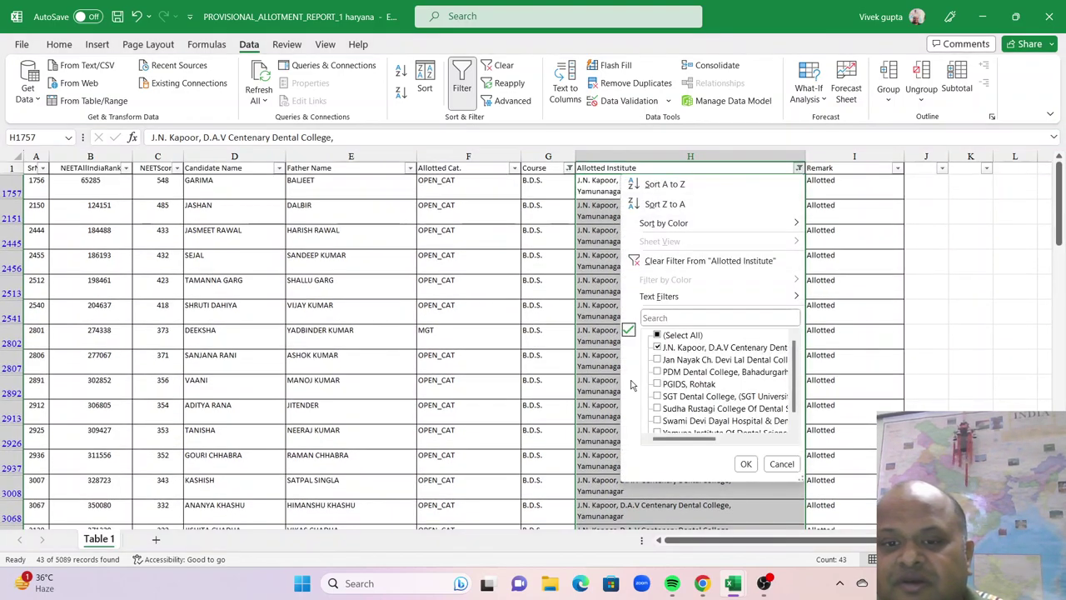
left_click(658, 347)
left_click(658, 360)
left_click(745, 463)
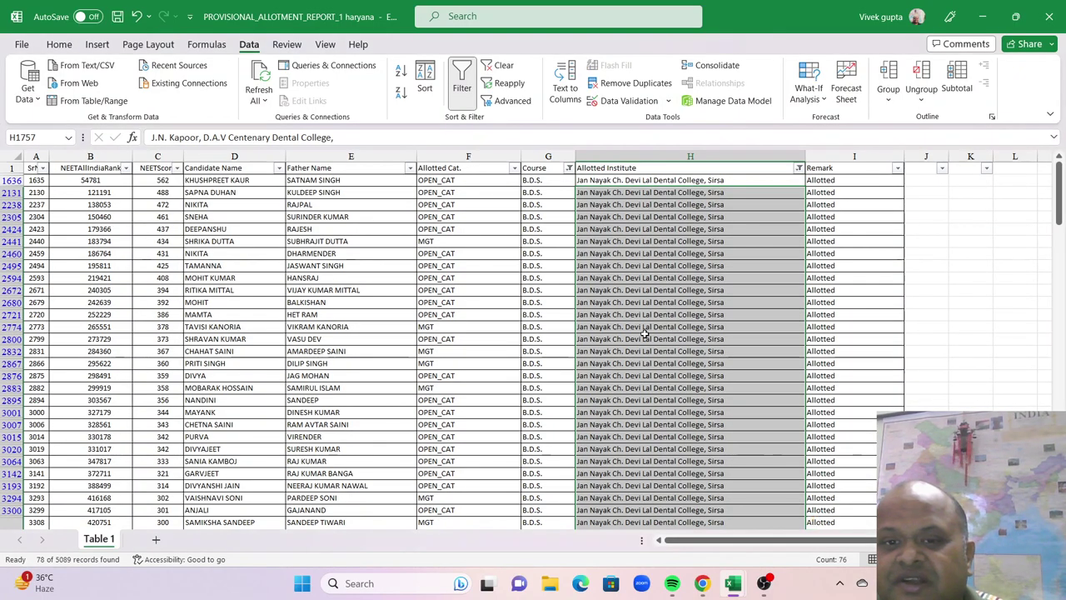
- Look through the Sirsa dental college's B.D.S. rows and select all its institute cells to count the allotments
scroll(646, 333, "down", 6)
left_click(737, 473)
scroll(737, 470, "down", 3)
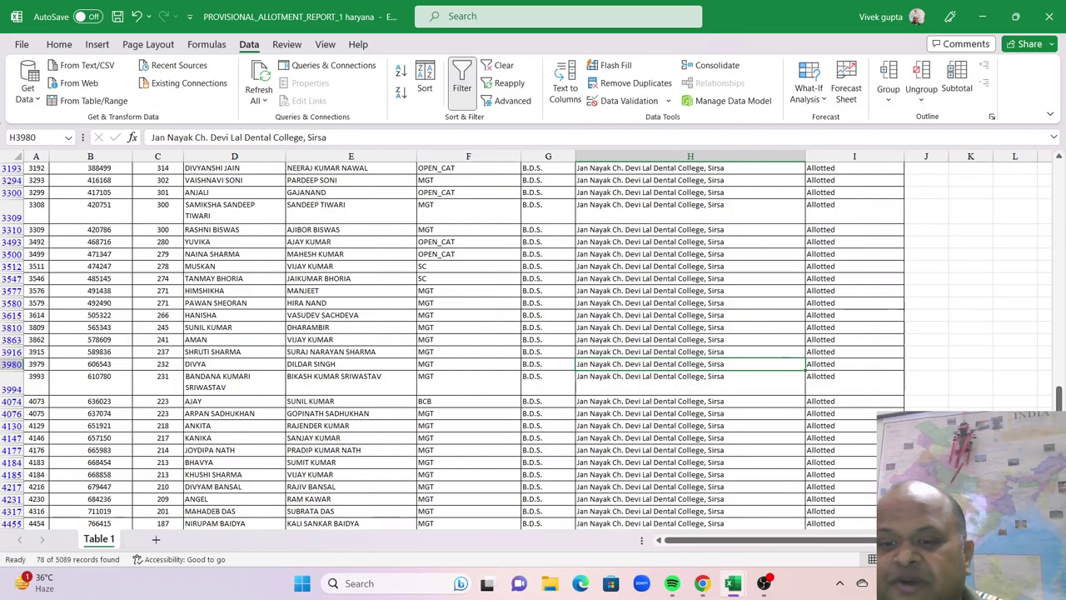
scroll(450, 341, "down", 7)
scroll(527, 289, "up", 9)
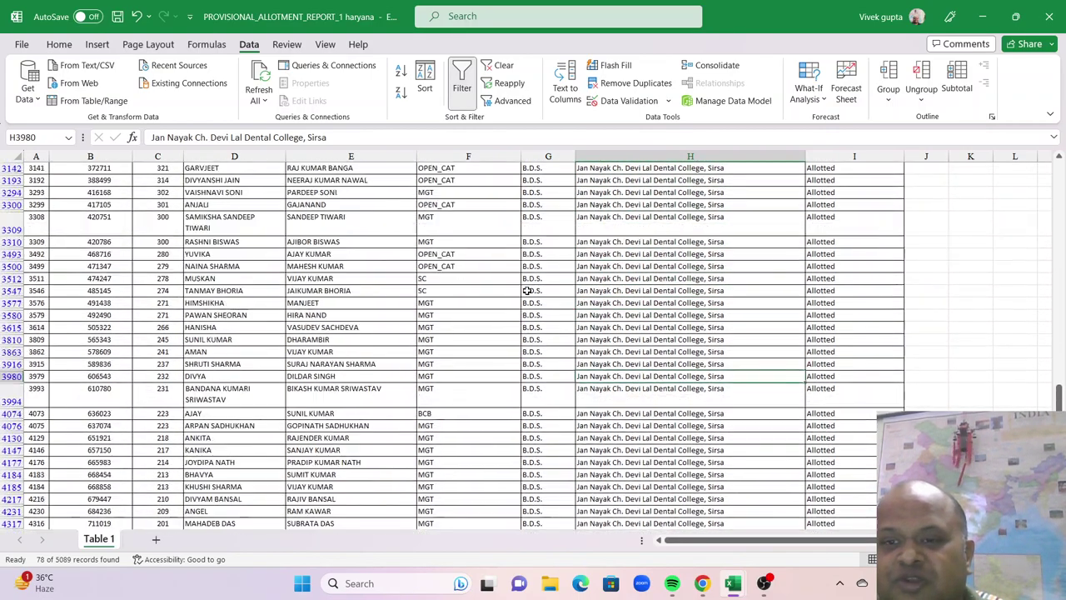
scroll(942, 374, "up", 8)
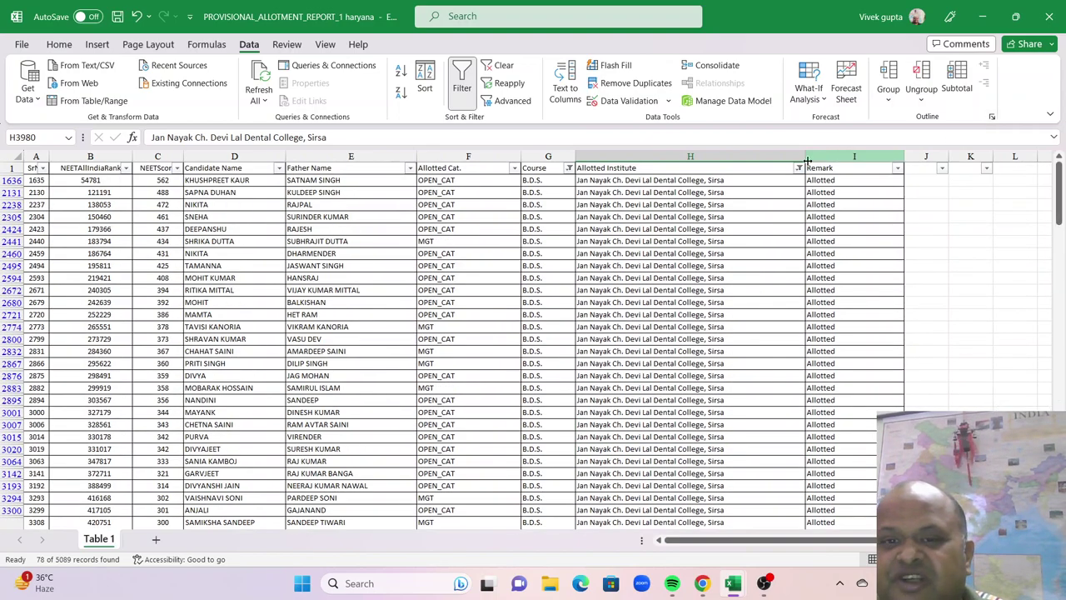
left_click_drag(648, 182, 647, 462)
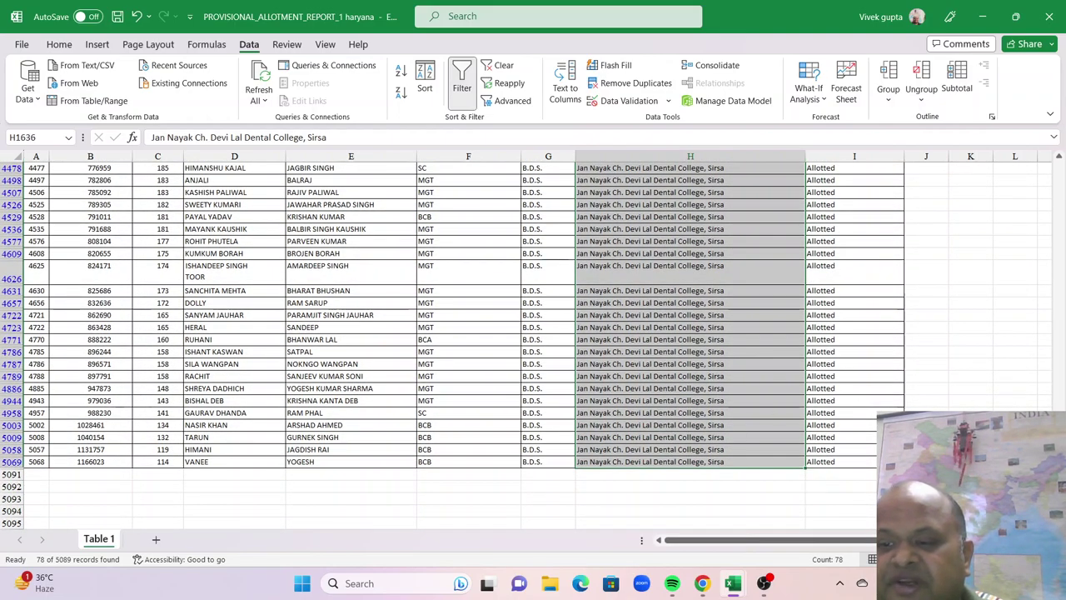
scroll(518, 340, "up", 15)
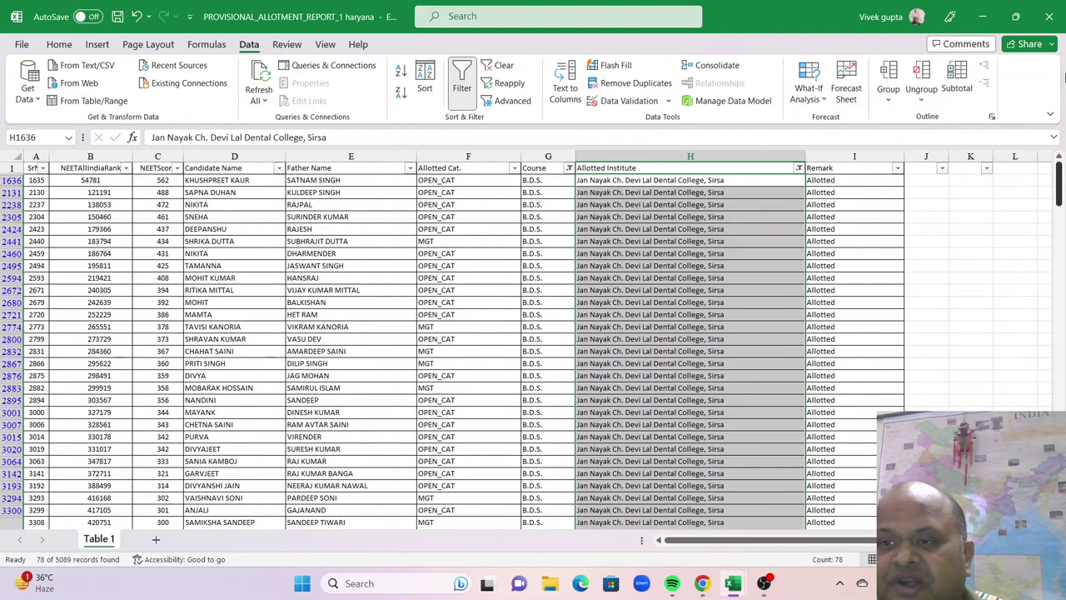
- Change the Allotted Institute filter to Yamuna Institute Of Dental Sciences & Research, Gadholi, Yamunanagar only
left_click(800, 170)
left_click(657, 360)
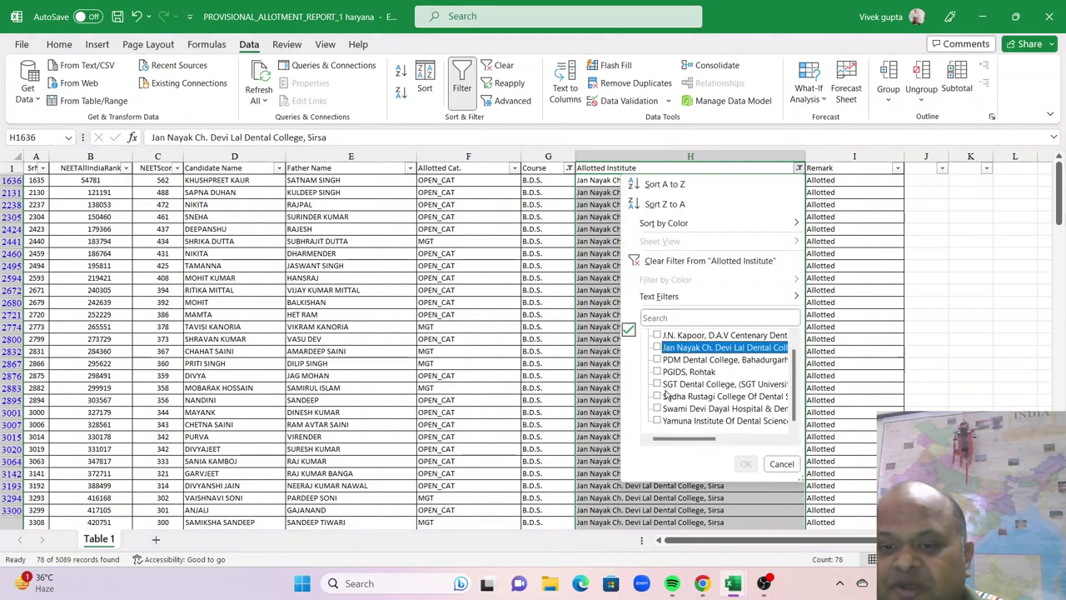
left_click(658, 421)
left_click(746, 464)
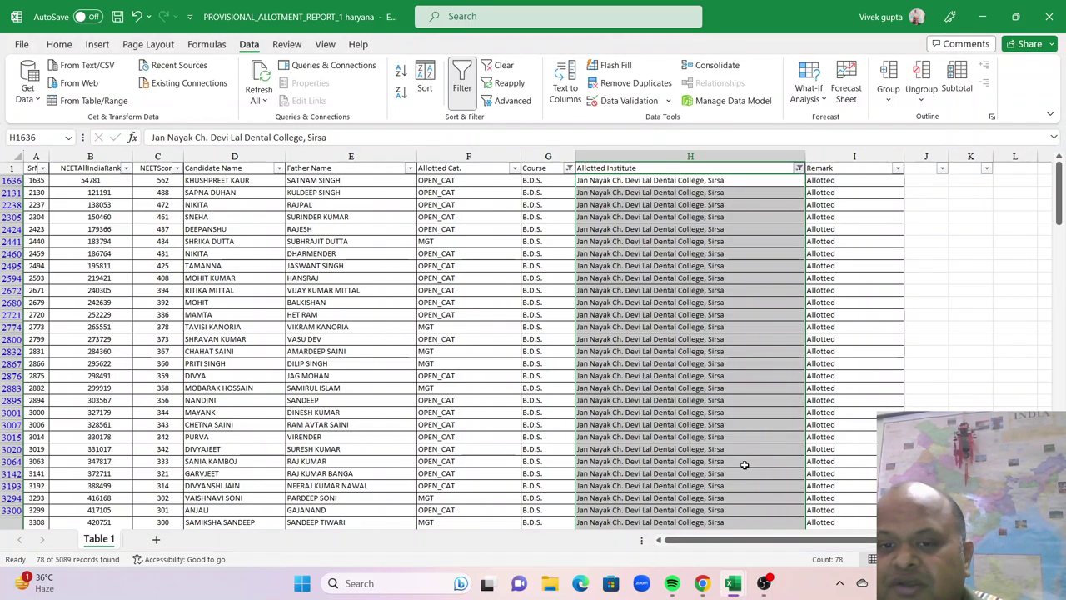
- Select all the Yamuna Institute cells in the Allotted Institute column to count its B.D.S. allotments
scroll(720, 383, "down", 4)
left_click(688, 426)
left_click(710, 407)
left_click_drag(710, 406, 639, 193)
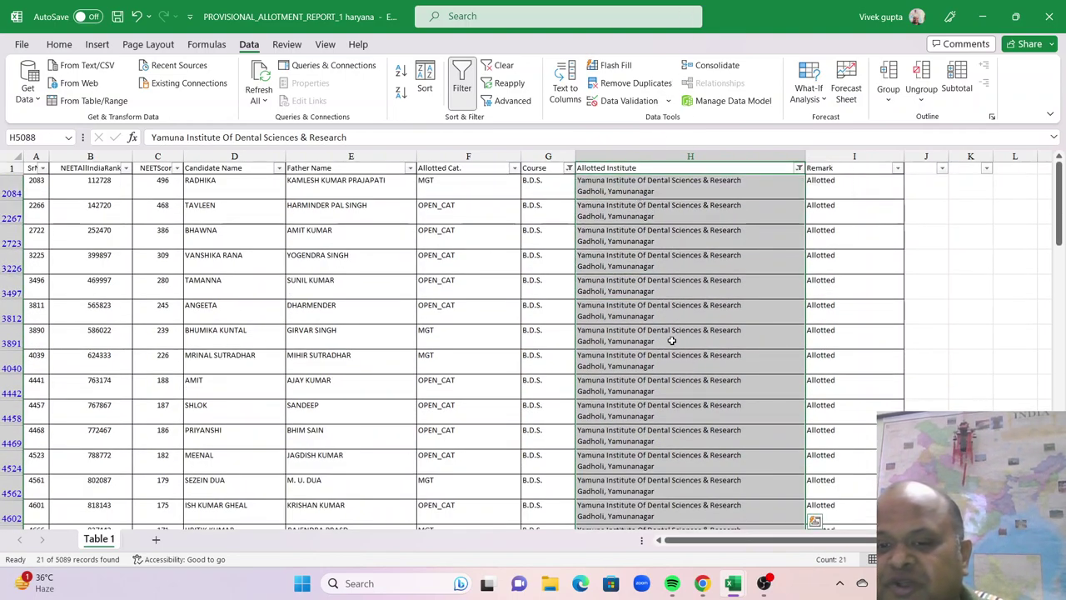
- Change the Allotted Institute filter to Sudha Rustagi College Of Dental Sciences & Research, Faridabad only
left_click(791, 169)
left_click(798, 168)
scroll(702, 352, "down", 3)
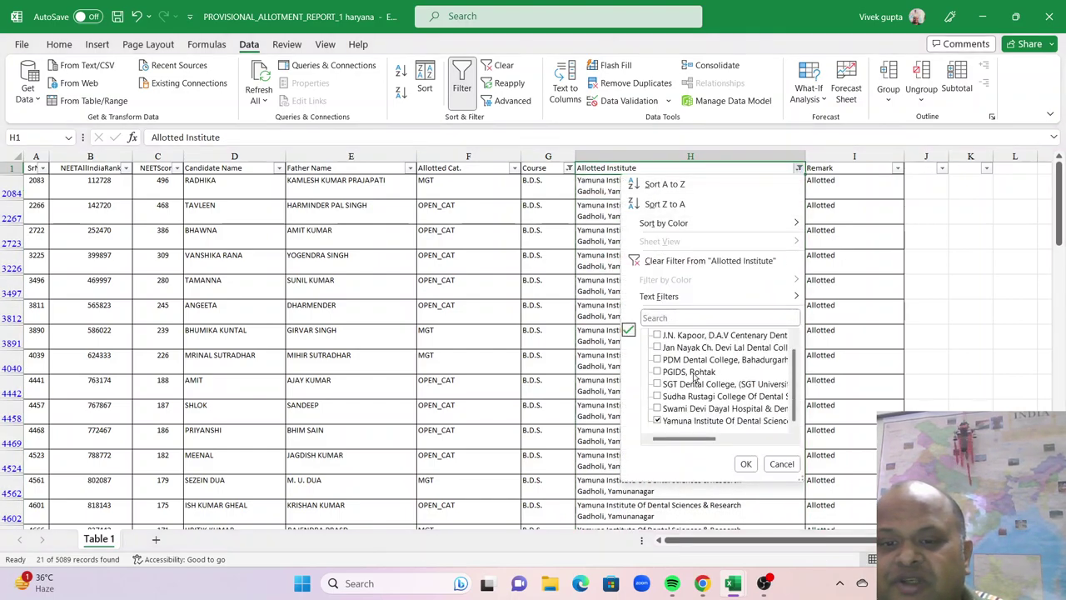
left_click(658, 421)
left_click(658, 396)
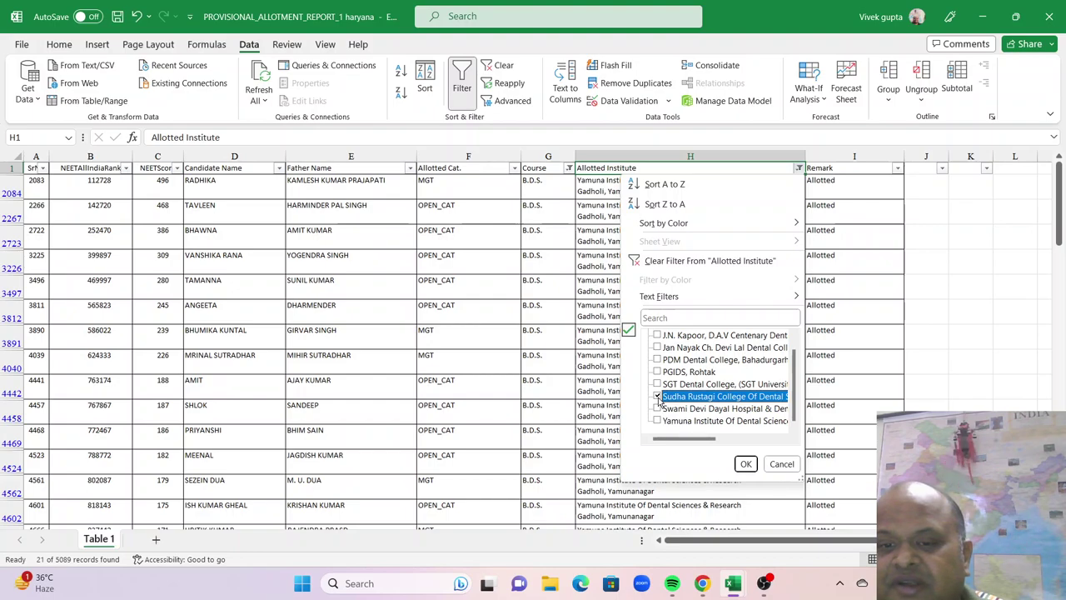
left_click(745, 463)
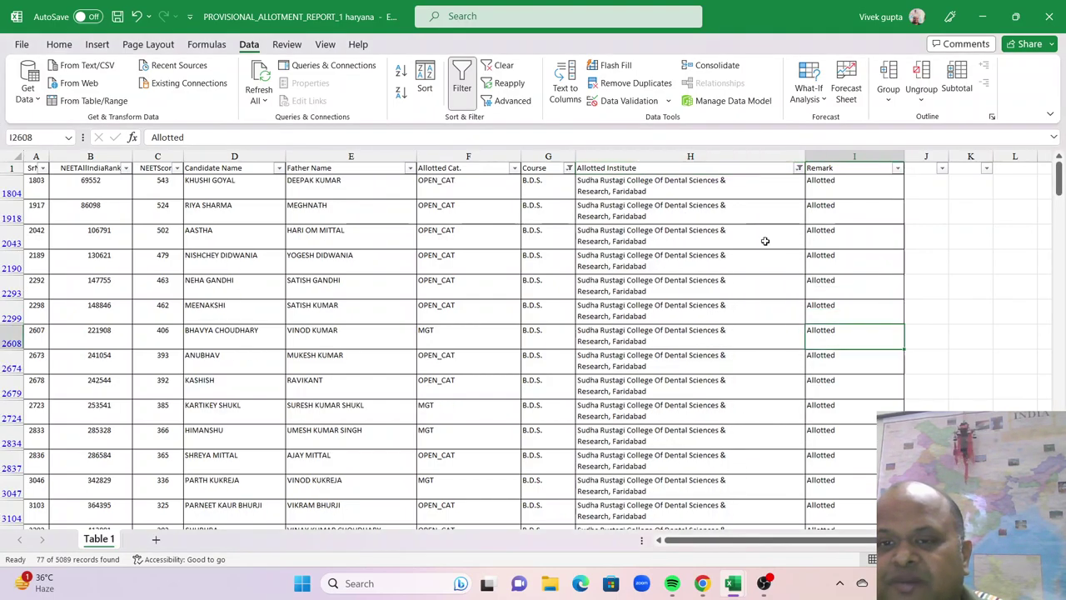
- Select all the Sudha Rustagi college institute cells to count its B.D.S. allotments, and look back through the rows
left_click_drag(741, 189, 726, 498)
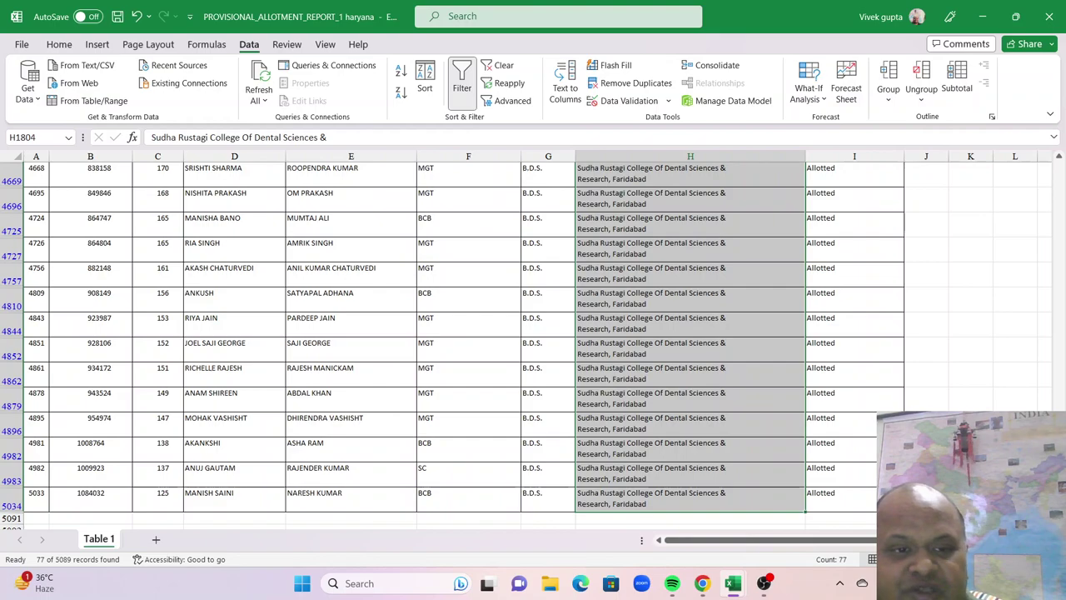
scroll(335, 327, "up", 3)
scroll(336, 327, "up", 10)
scroll(1064, 274, "up", 2)
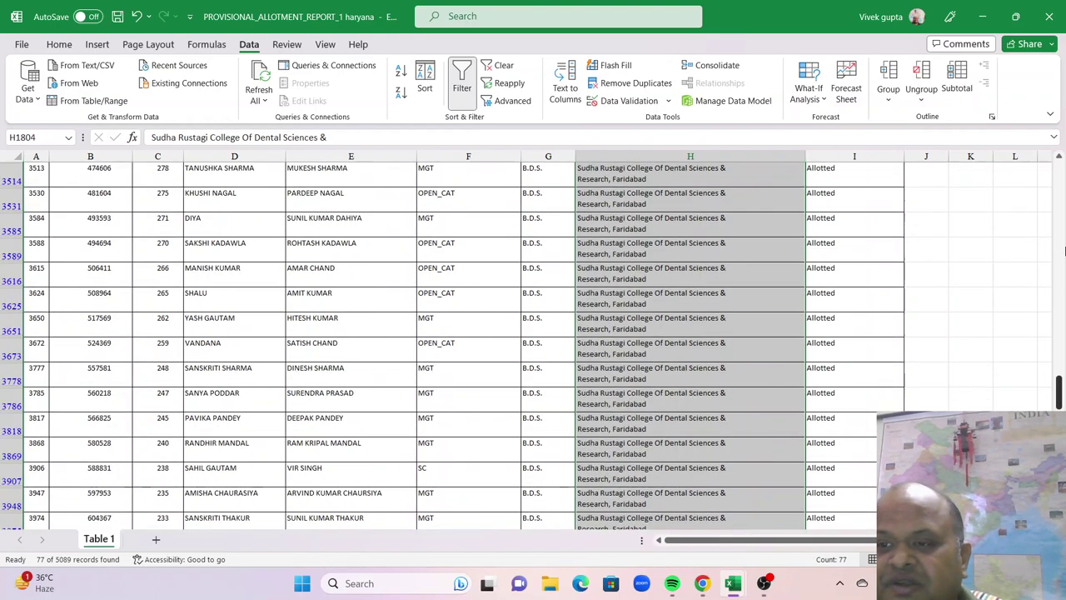
scroll(1064, 274, "up", 7)
- Change the Allotted Institute filter to PDM Dental College, Bahadurgarh only
left_click(798, 168)
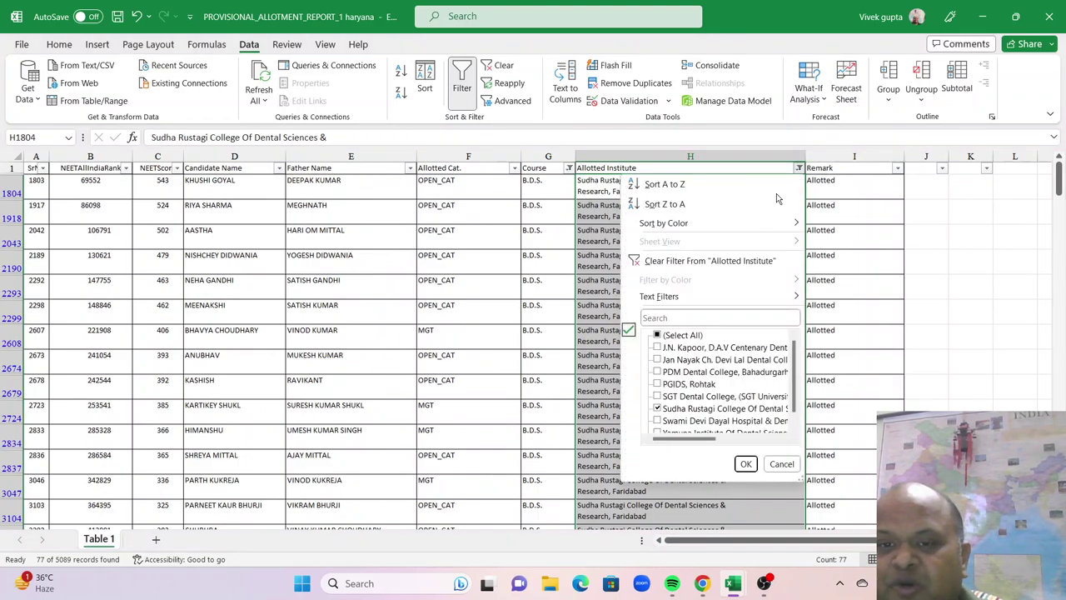
left_click(656, 335)
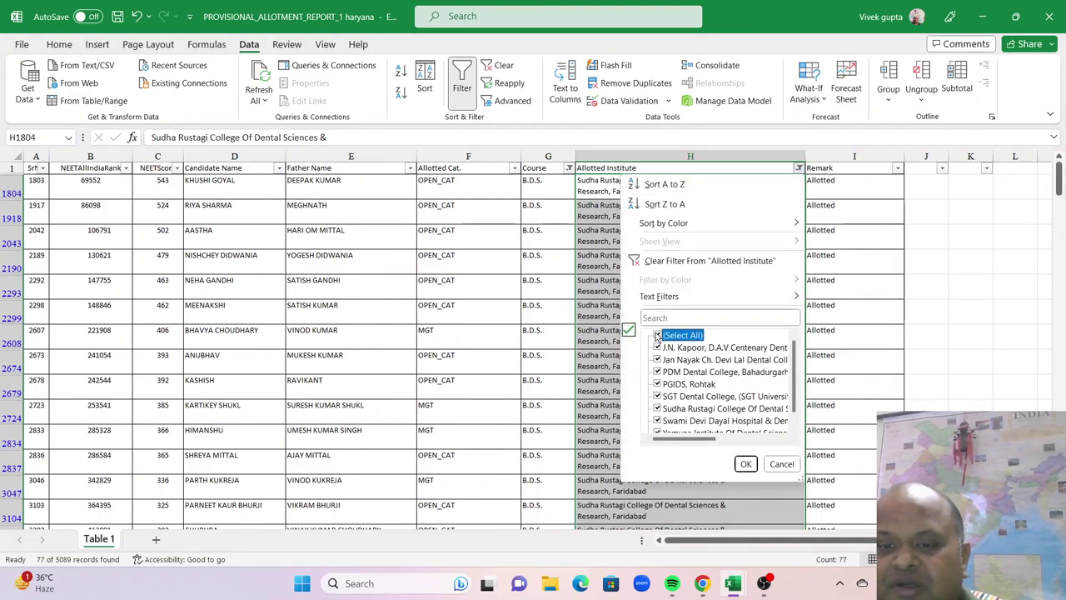
left_click(658, 372)
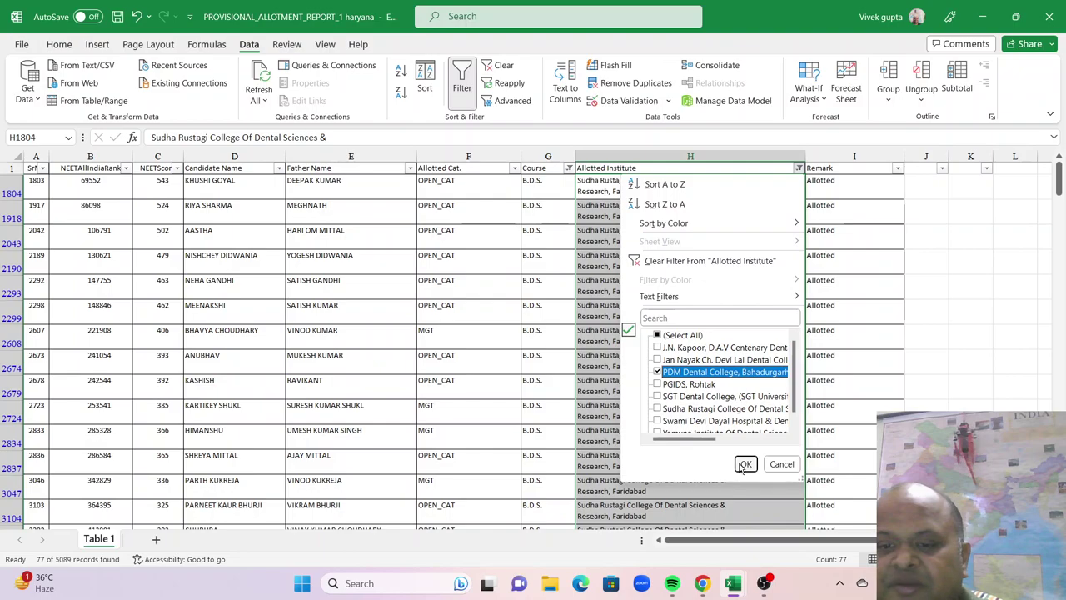
left_click(743, 465)
- Select all the PDM Dental College institute cells to count its B.D.S. allotments
left_click(825, 183)
left_click_drag(754, 180, 711, 520)
left_click_drag(711, 574, 690, 498)
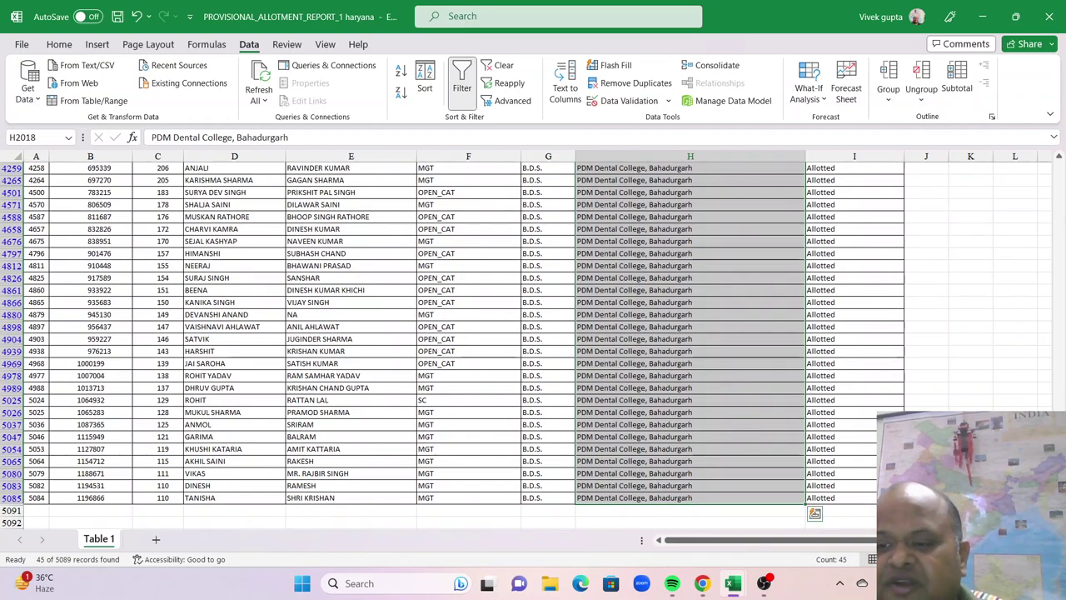
scroll(690, 417, "up", 6)
left_click(735, 290)
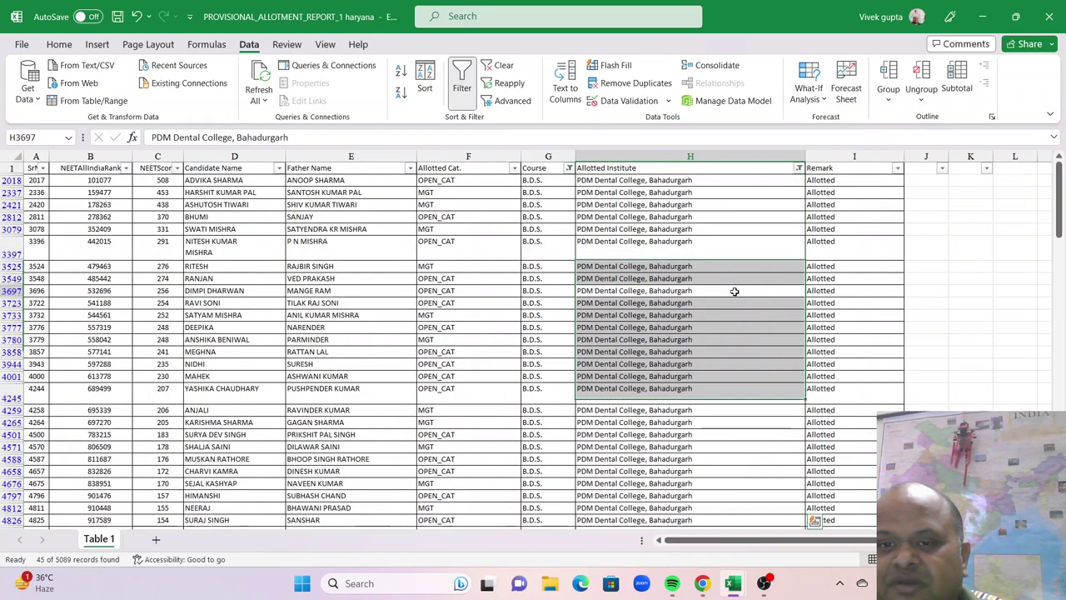
- Change the Allotted Institute filter to Swami Devi Dayal Hospital & Dental College, Punchkula only
left_click(798, 169)
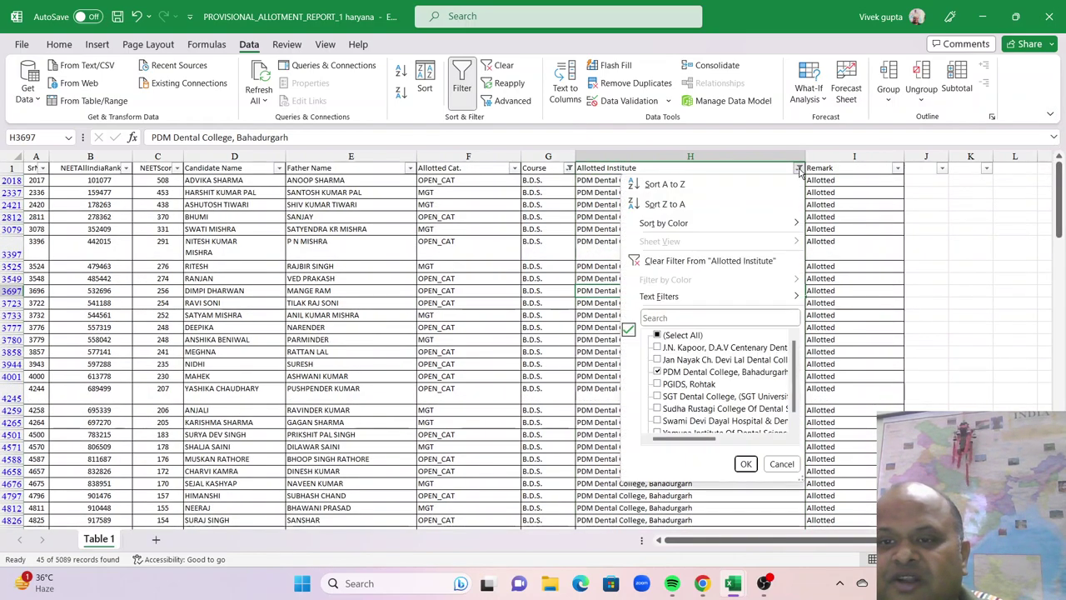
left_click(658, 372)
scroll(670, 398, "down", 1)
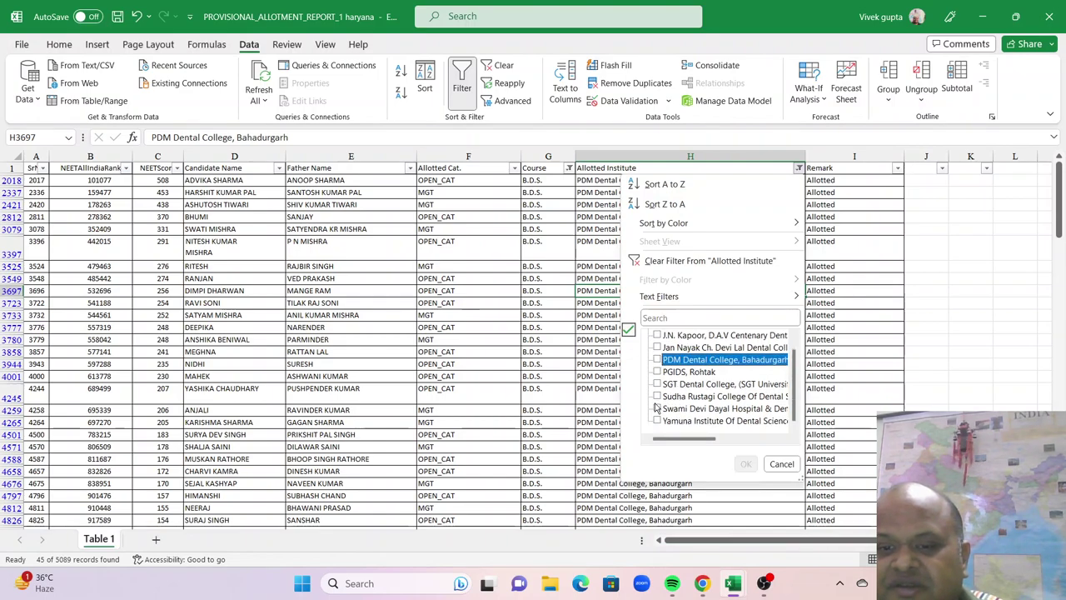
left_click(657, 409)
left_click(745, 464)
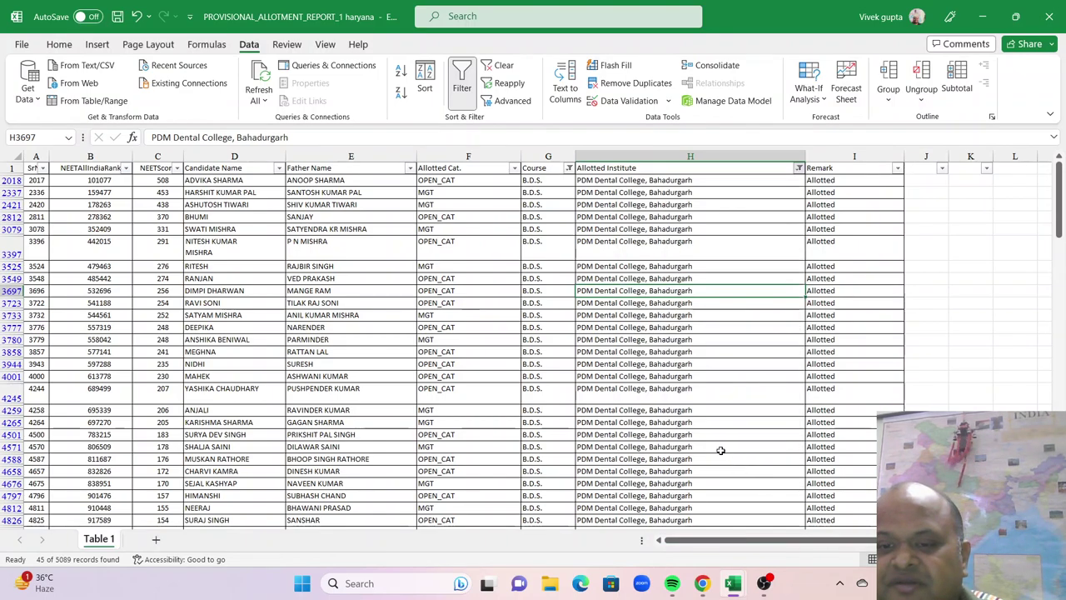
- Select all the Swami Devi Dayal college institute cells to count its B.D.S. allotments
scroll(686, 352, "down", 10)
scroll(686, 355, "down", 7)
scroll(686, 355, "down", 5)
left_click(695, 425)
left_click_drag(695, 421, 683, 192)
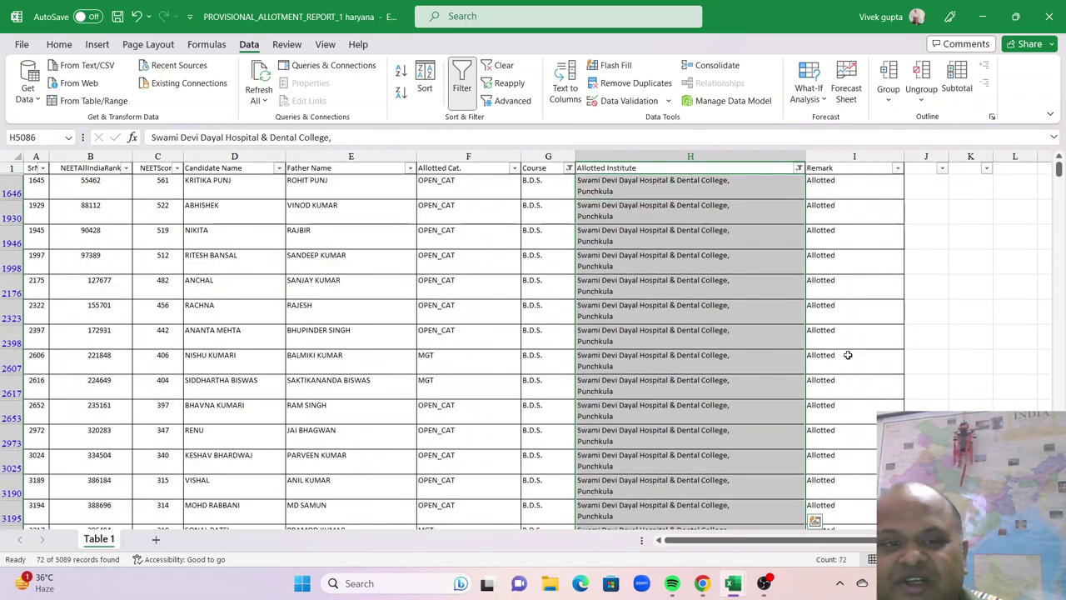
- Deselect the institute cells and remove all filters from the allotment table
left_click(483, 342)
left_click(608, 311)
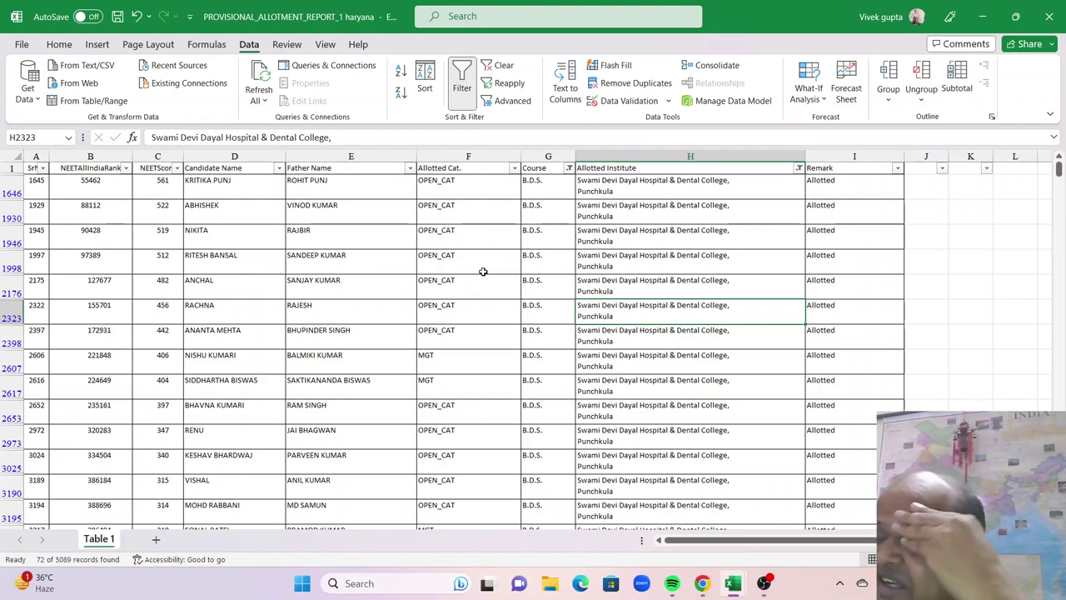
left_click(462, 89)
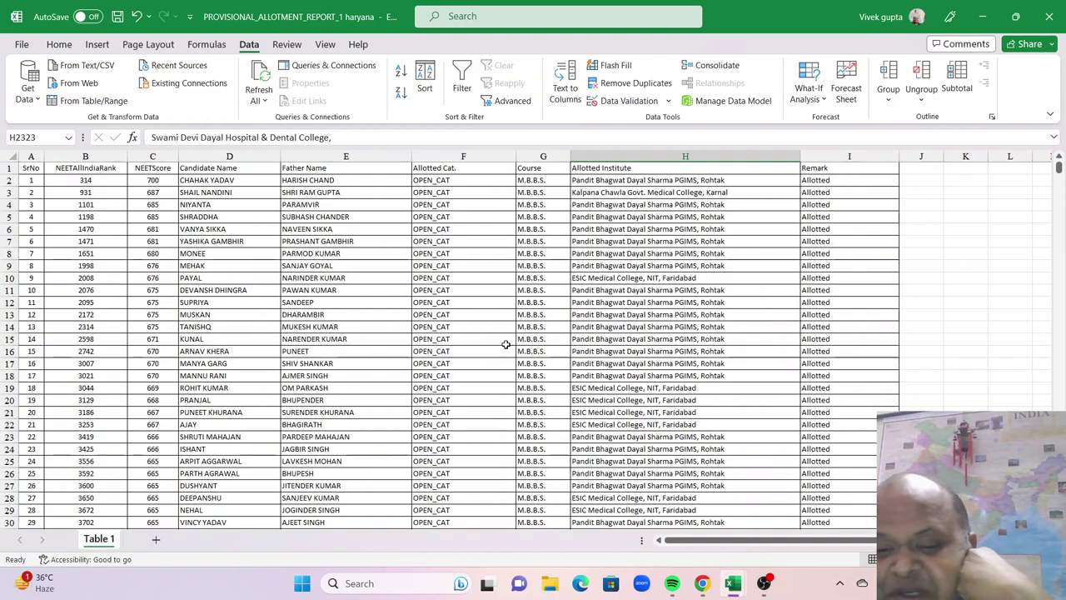
left_click(563, 385)
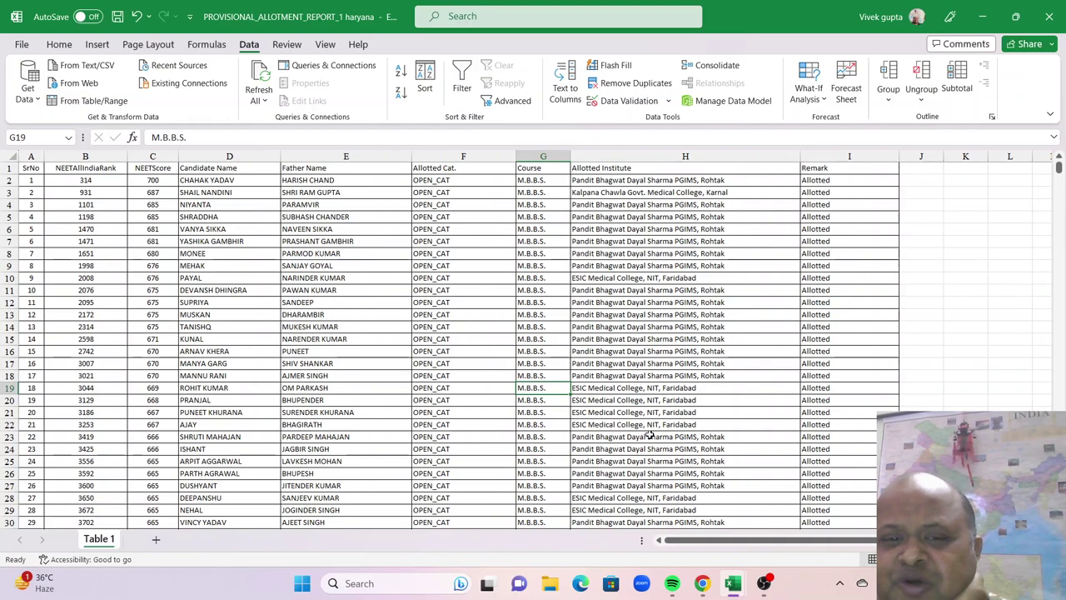
- Look through the top-ranked rows of the full allotment list, checking the M.B.B.S. college given at each All India rank
scroll(650, 435, "down", 15)
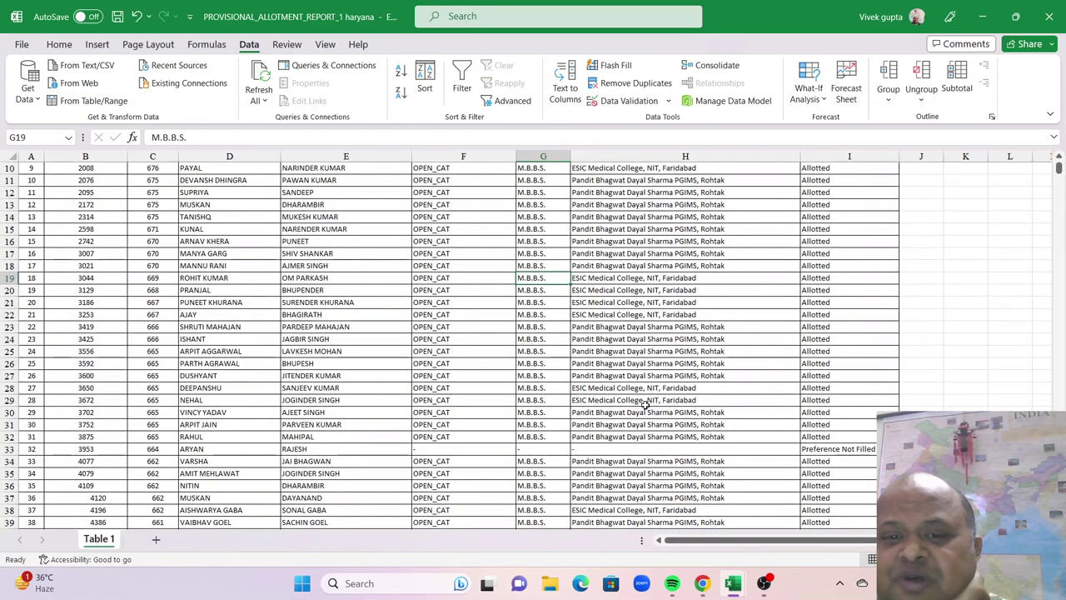
scroll(593, 345, "down", 12)
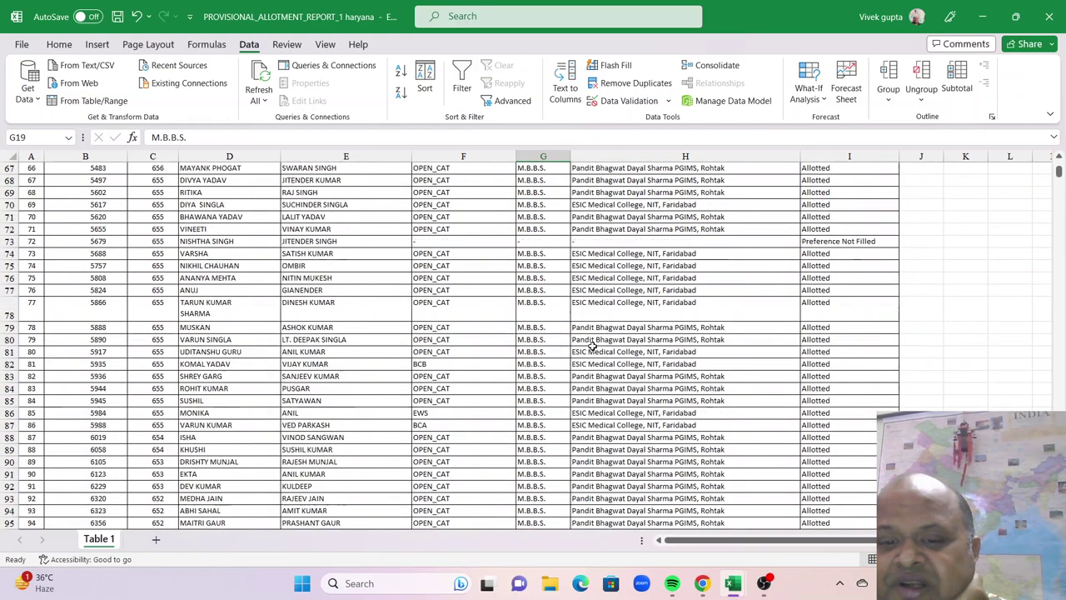
scroll(593, 345, "up", 20)
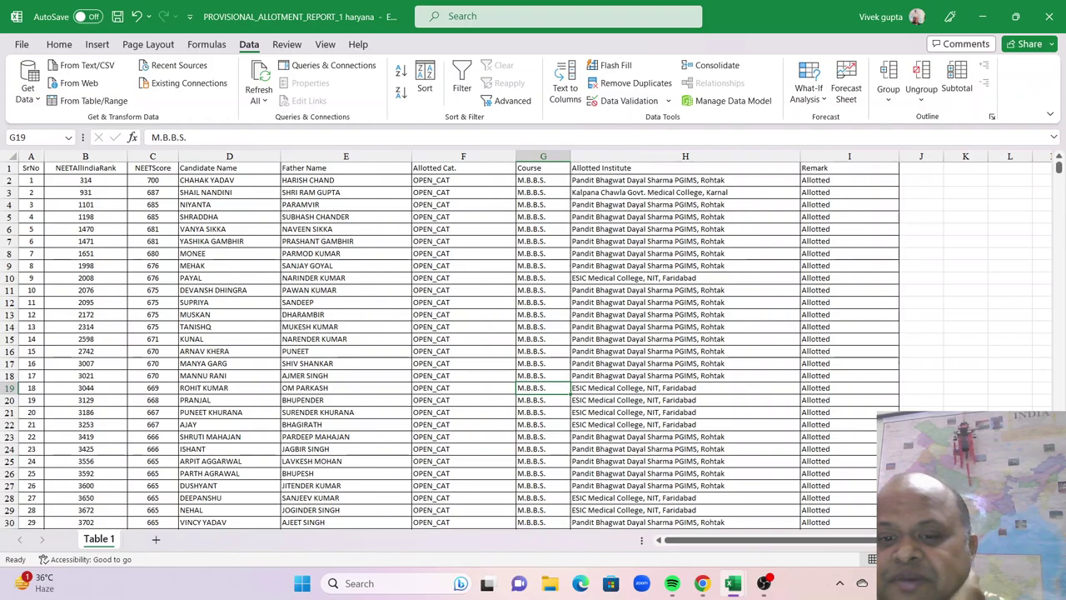
scroll(533, 345, "down", 10)
scroll(533, 345, "down", 10)
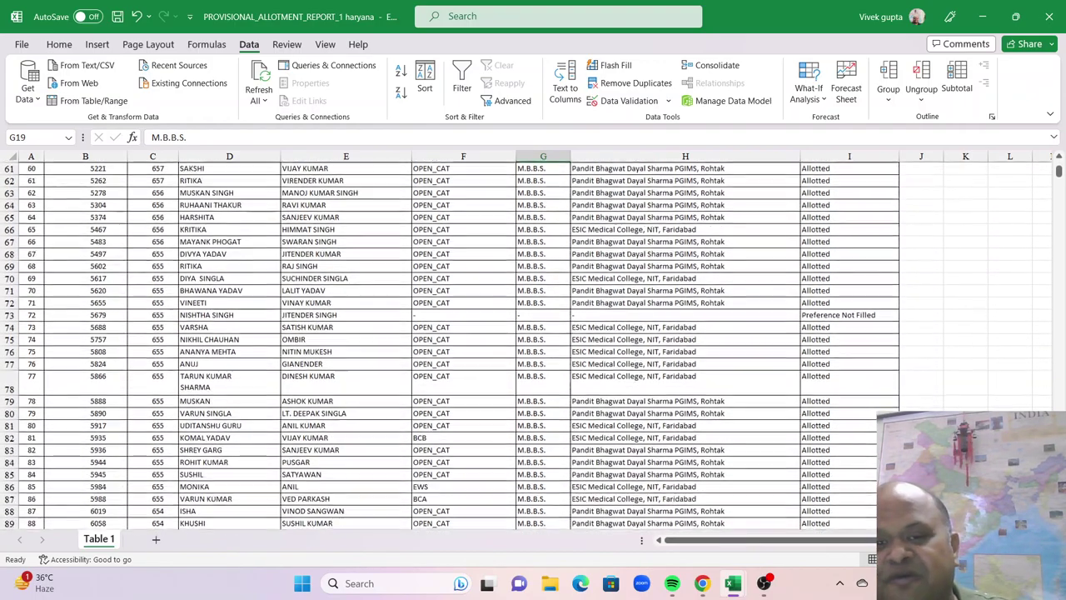
scroll(533, 345, "down", 10)
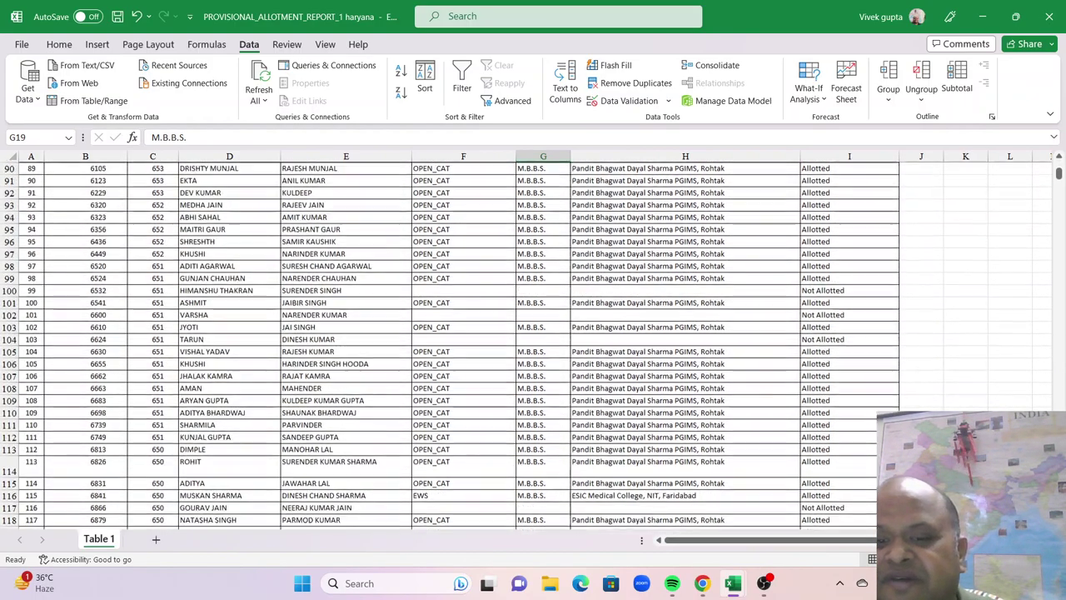
scroll(533, 345, "down", 20)
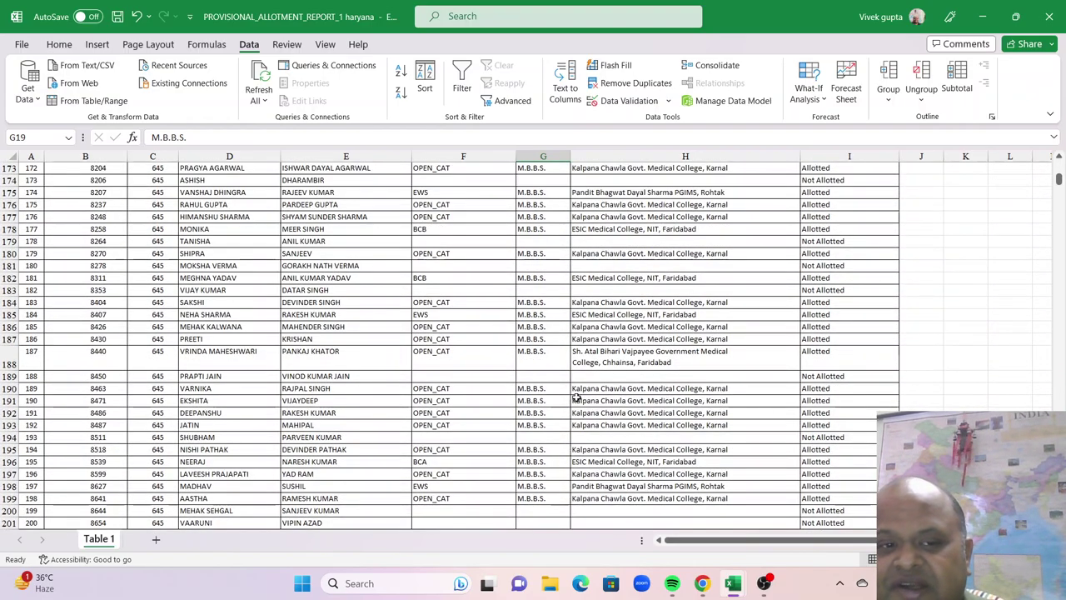
- Examine the ranks at which Sh. Atal Bihari Vajpayee Government Medical College, Chhainsa, Faridabad and the other government colleges are allotted
left_click(606, 368)
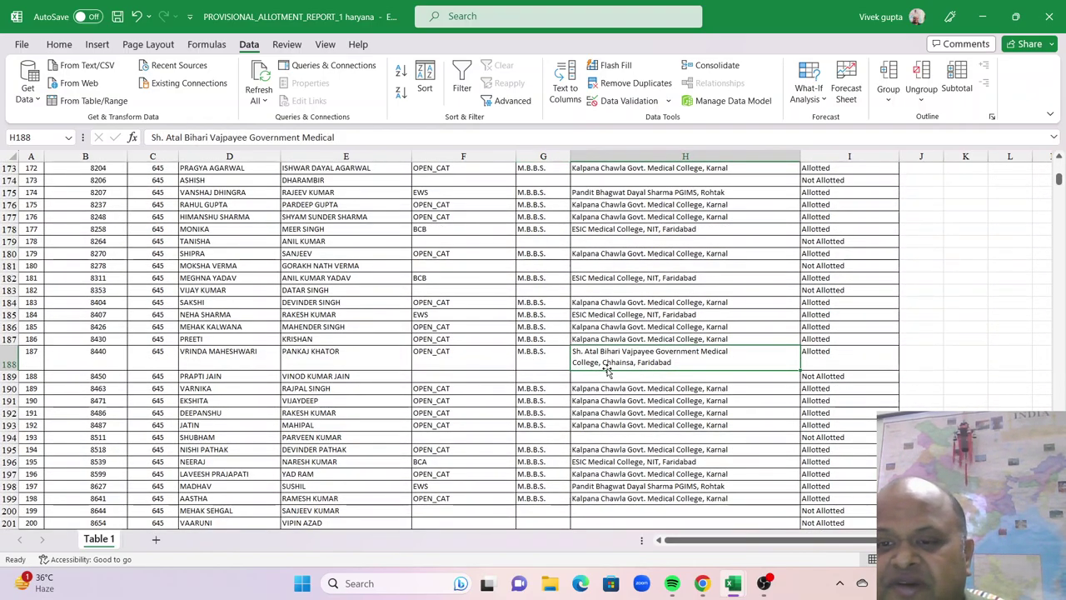
scroll(606, 368, "down", 5)
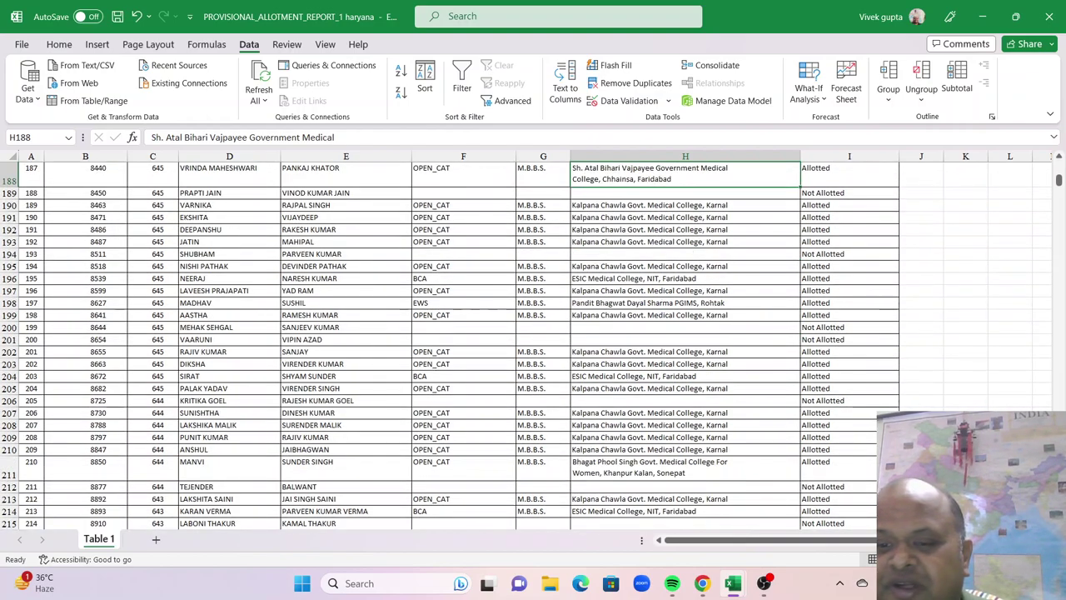
scroll(533, 345, "down", 20)
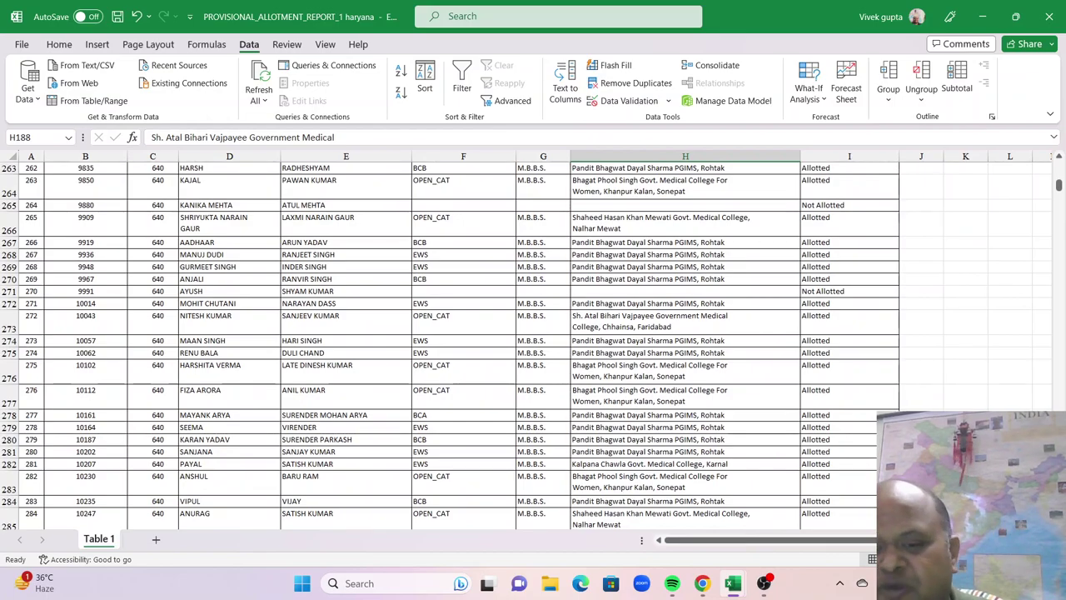
scroll(533, 345, "down", 1)
scroll(533, 345, "down", 20)
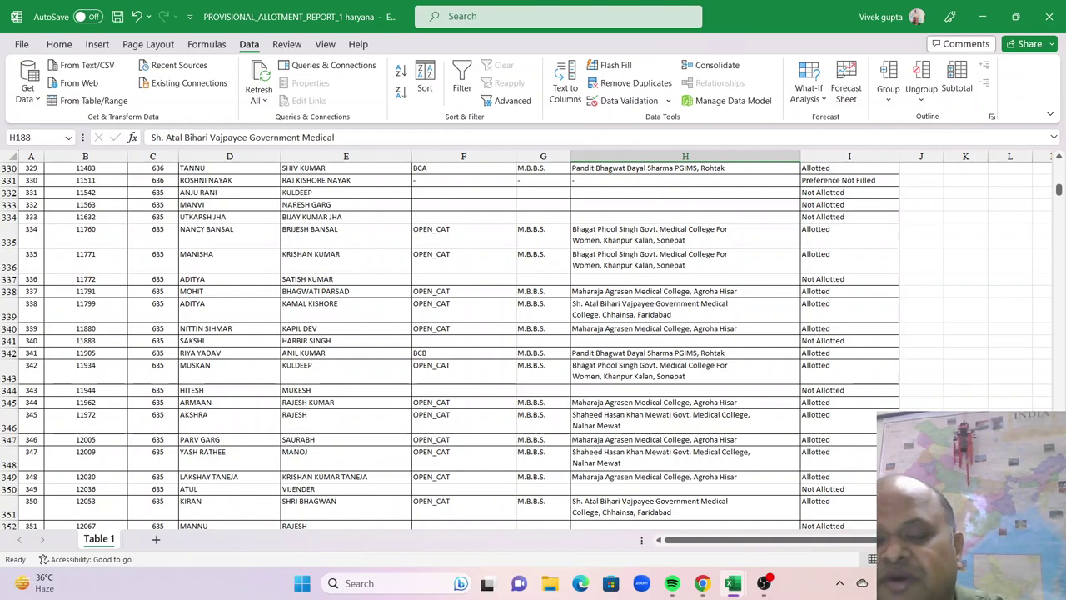
scroll(794, 444, "up", 12)
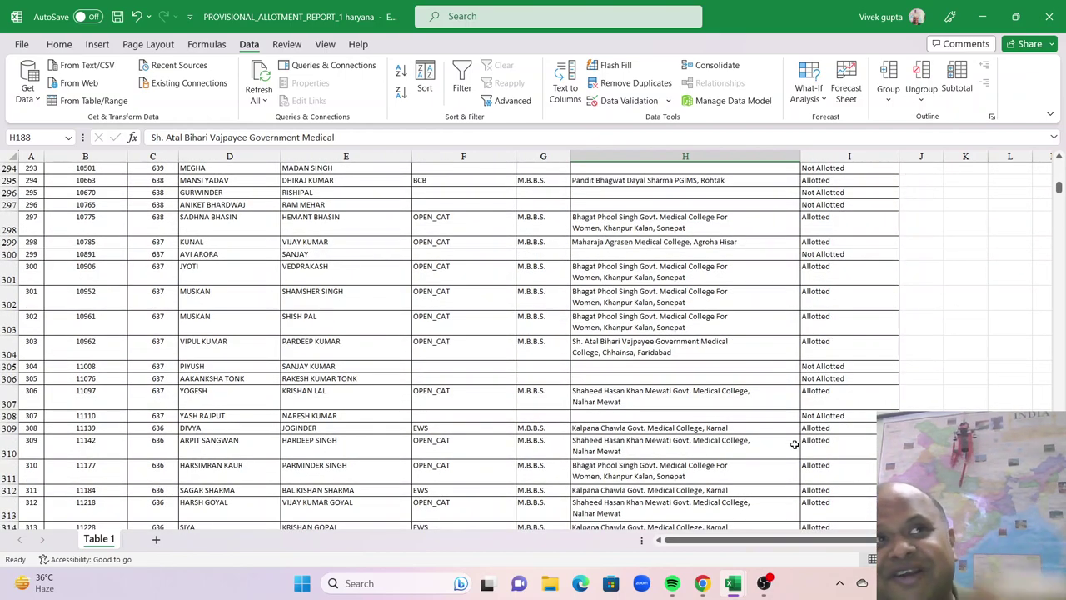
left_click(733, 337)
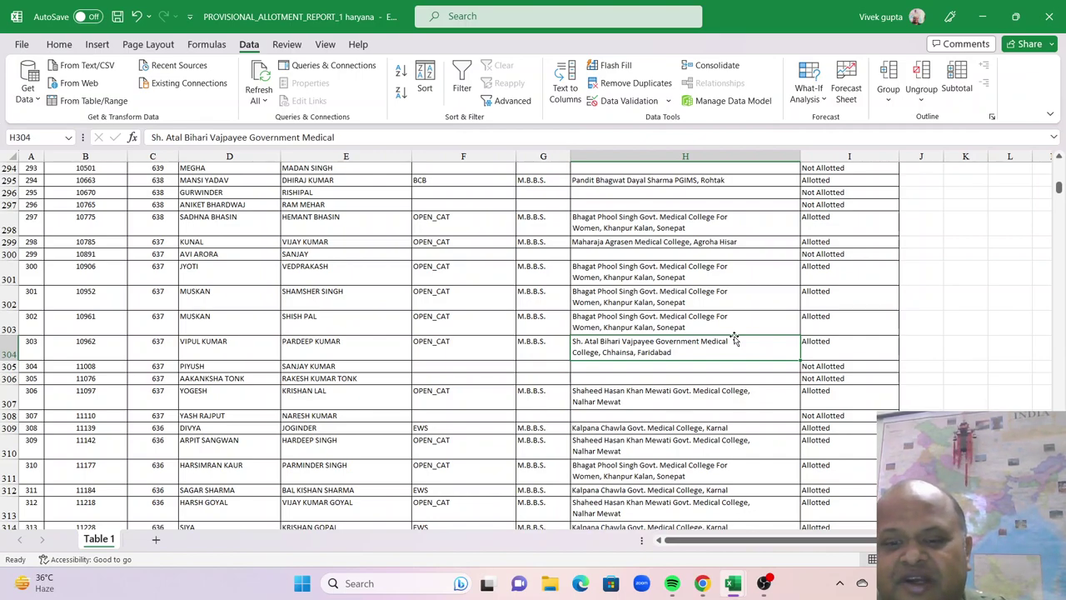
left_click(764, 583)
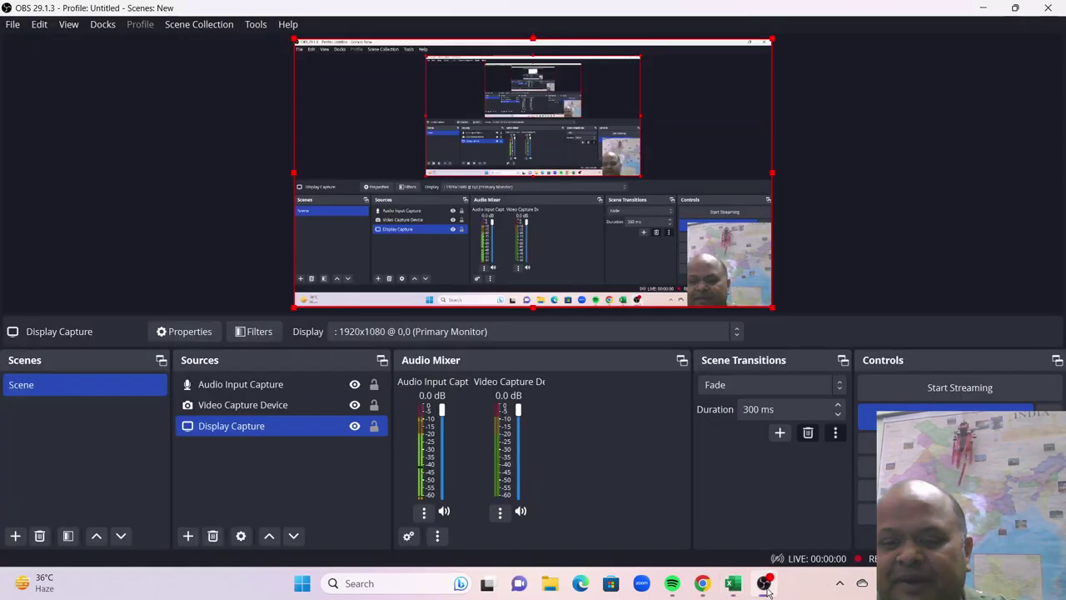